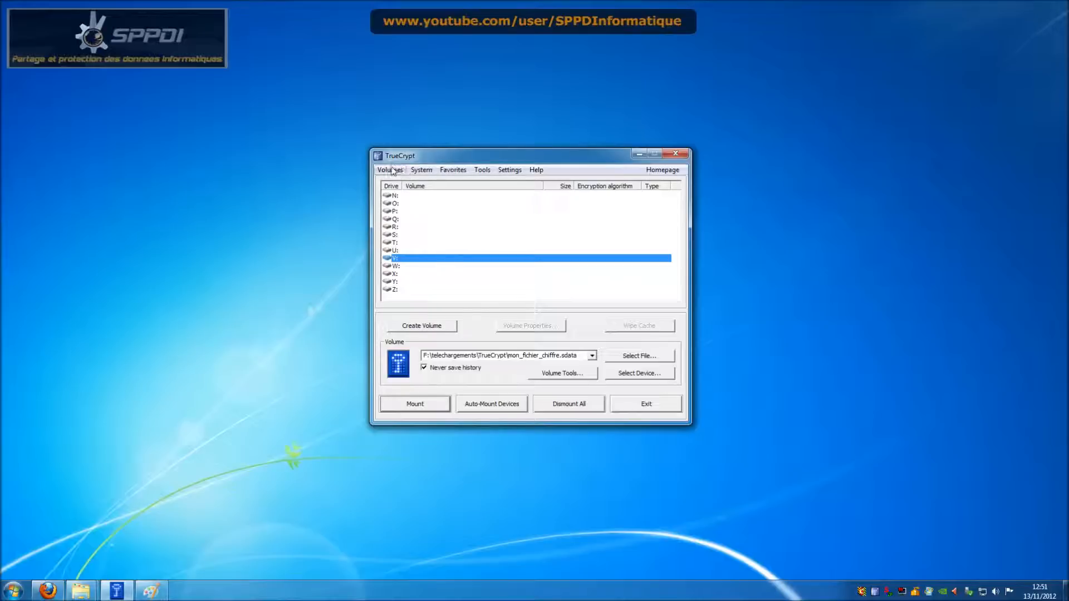
Step: Bring the Paint diagram with the black Mdp1 and red mdp2 panels in front of TrueCrypt
left_click(150, 591)
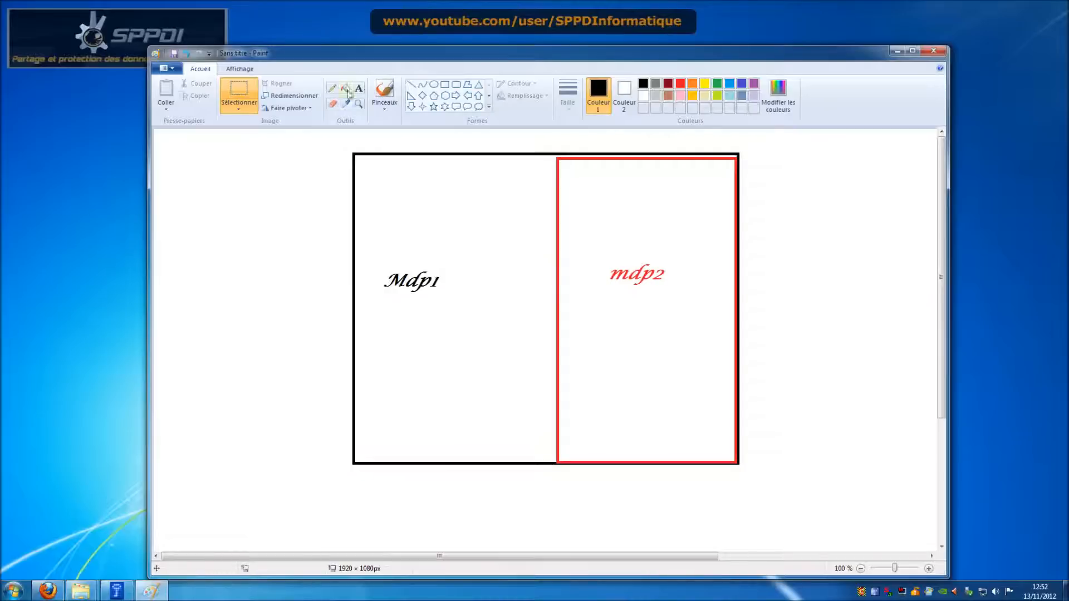
Step: With Couleur 2 set to red, draw rounded rectangles atop the mdp2 panel and above Mdp1
left_click(456, 84)
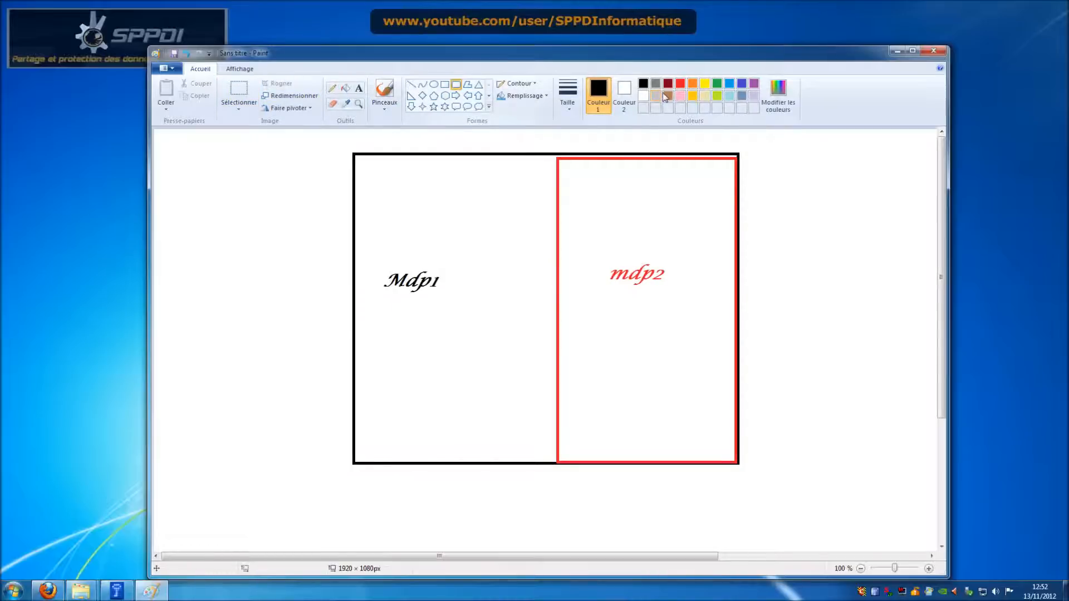
left_click(623, 95)
left_click(680, 83)
mouse_move(584, 173)
left_mouse_down()
mouse_move(640, 196)
mouse_move(645, 214)
left_mouse_up()
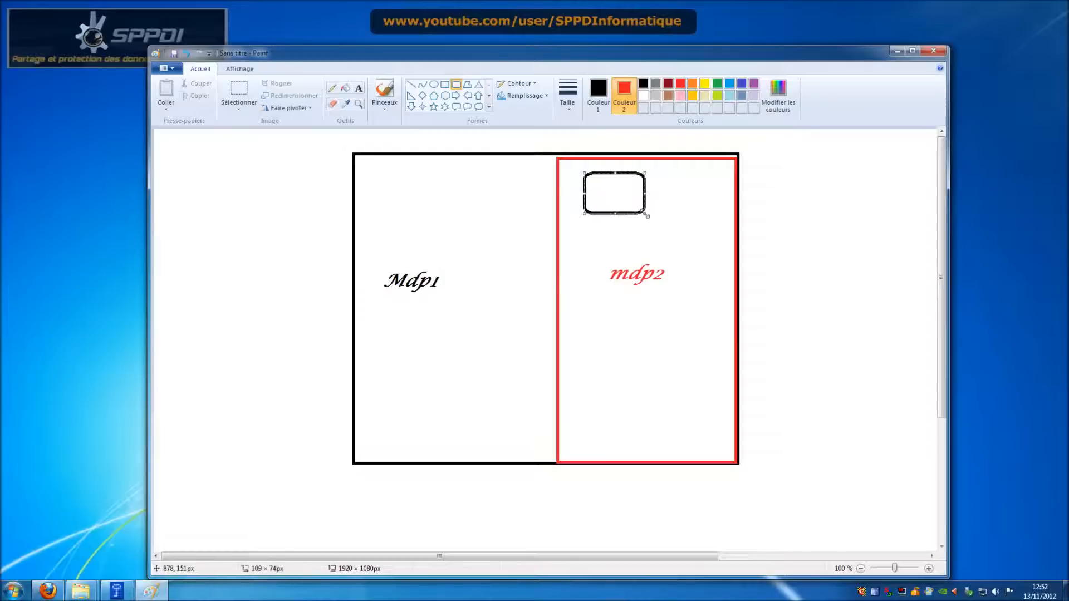
left_click(616, 233)
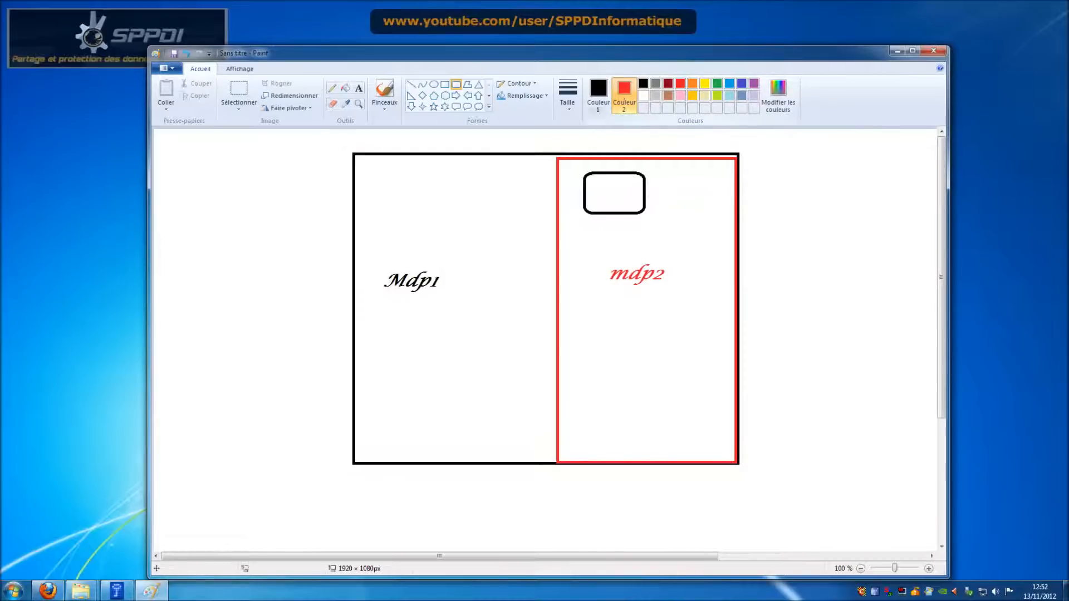
mouse_move(427, 178)
left_mouse_down()
mouse_move(520, 223)
mouse_move(506, 224)
left_mouse_up()
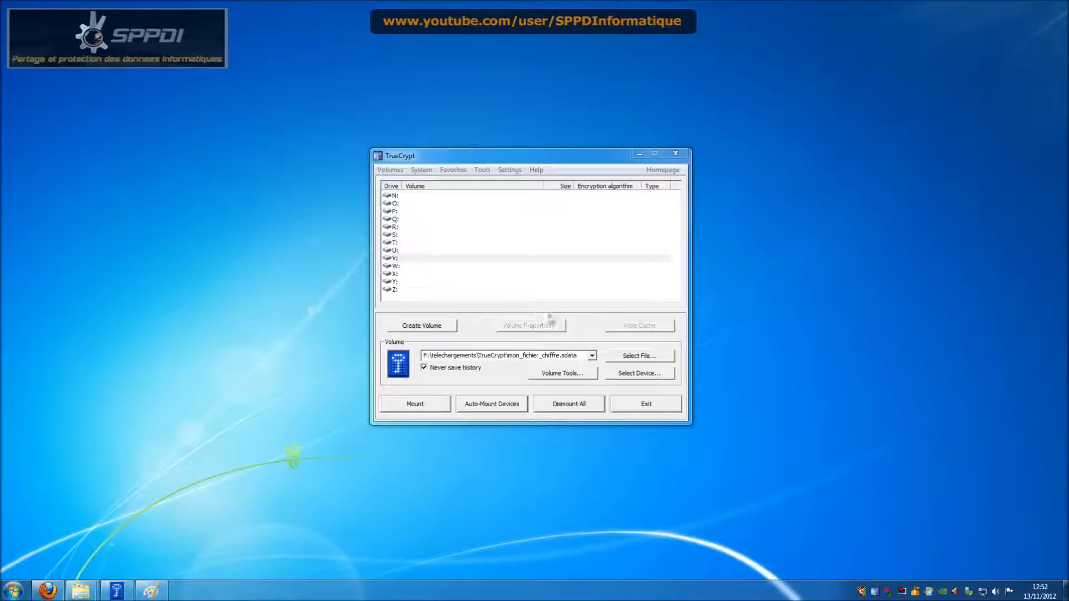
Step: Begin a hidden TrueCrypt volume in an encrypted file container using Normal mode
left_click(445, 329)
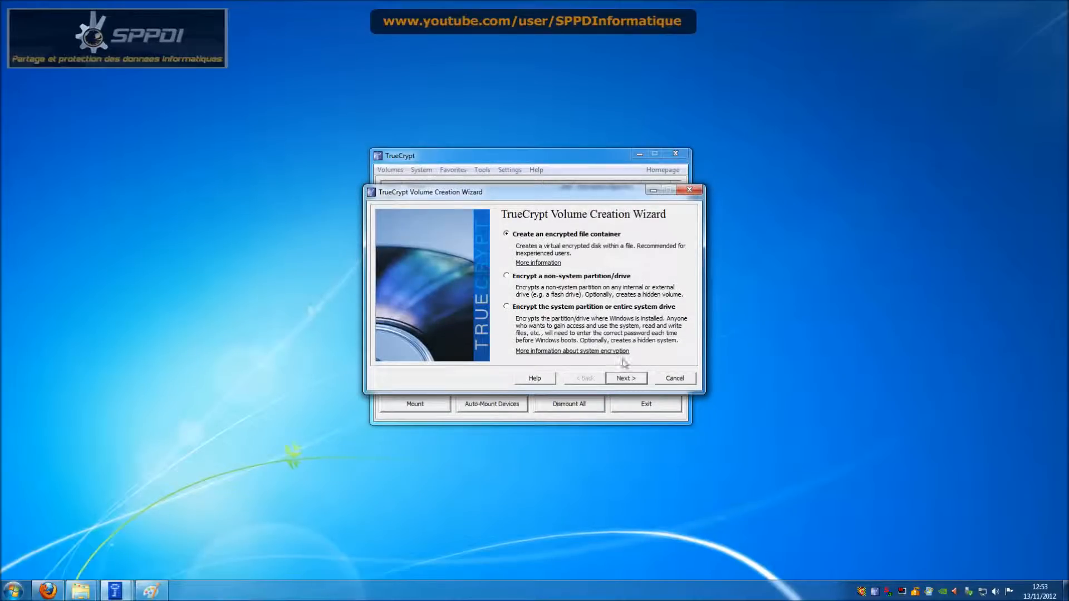
left_click(626, 379)
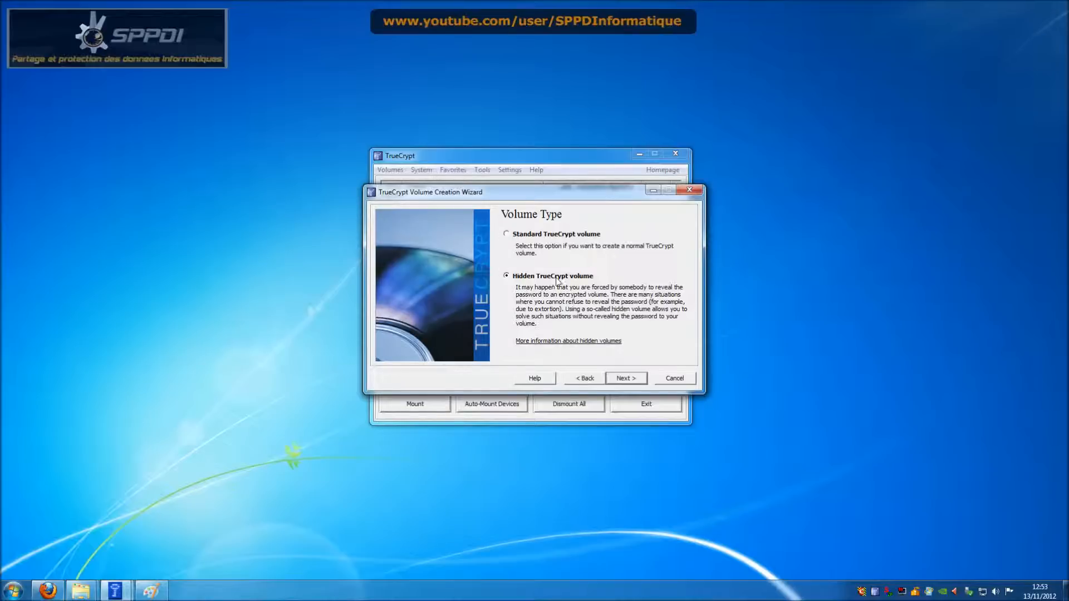
left_click(634, 381)
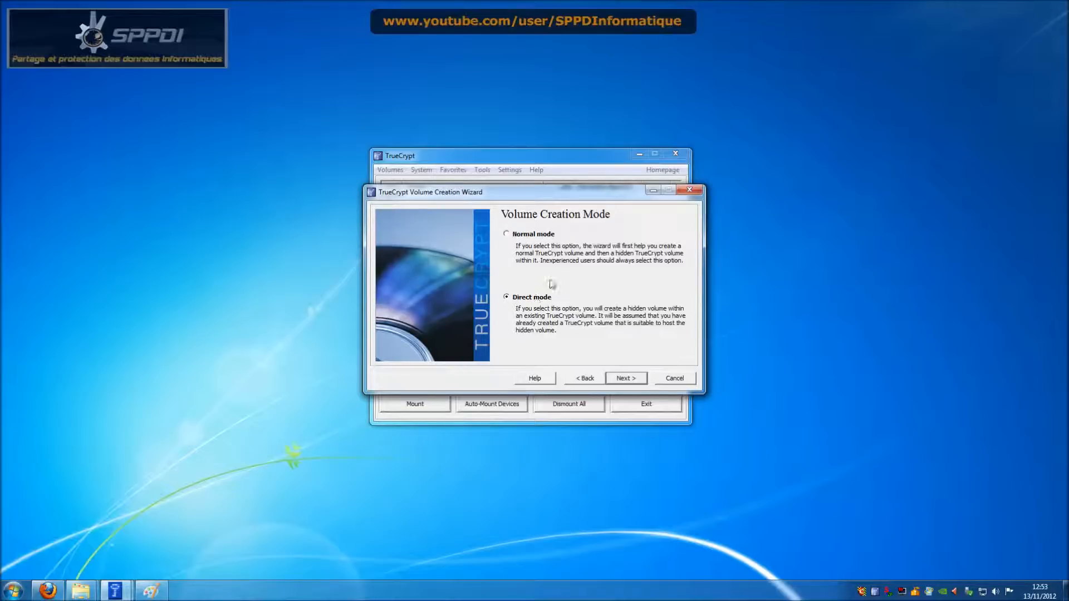
left_click(549, 234)
Step: Name the outer container file fichier1 and accept AES with RIPEMD-160 encryption
left_click(627, 379)
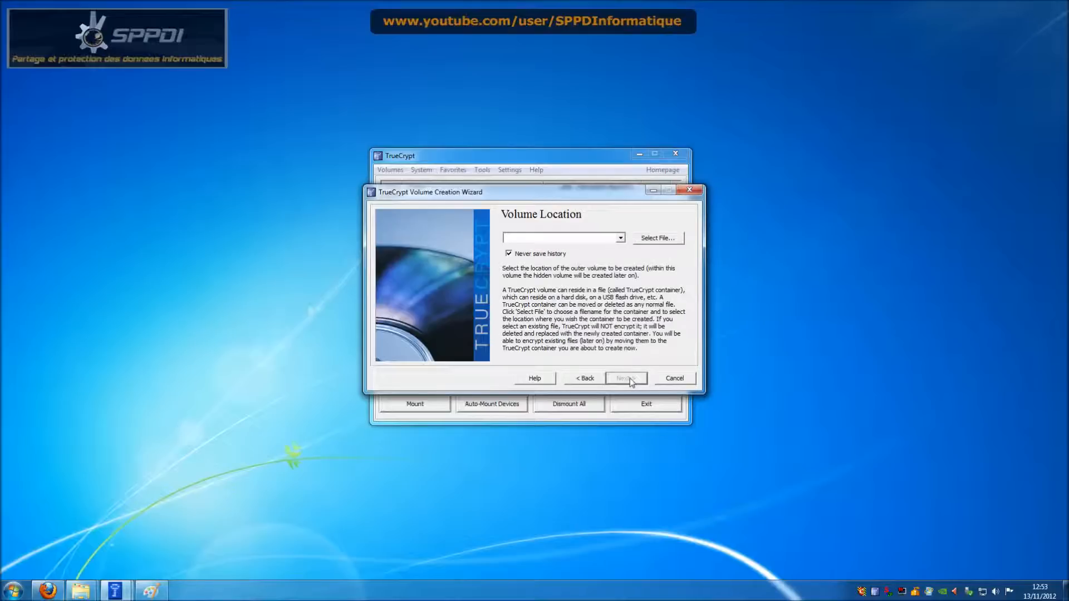
left_click(640, 238)
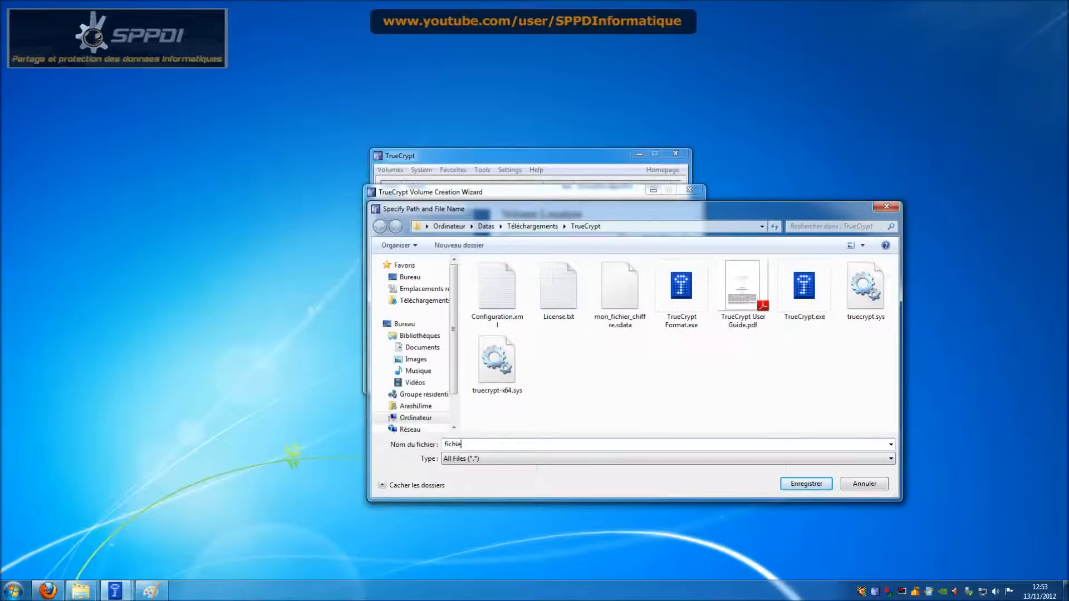
type("fichier1")
left_click(791, 484)
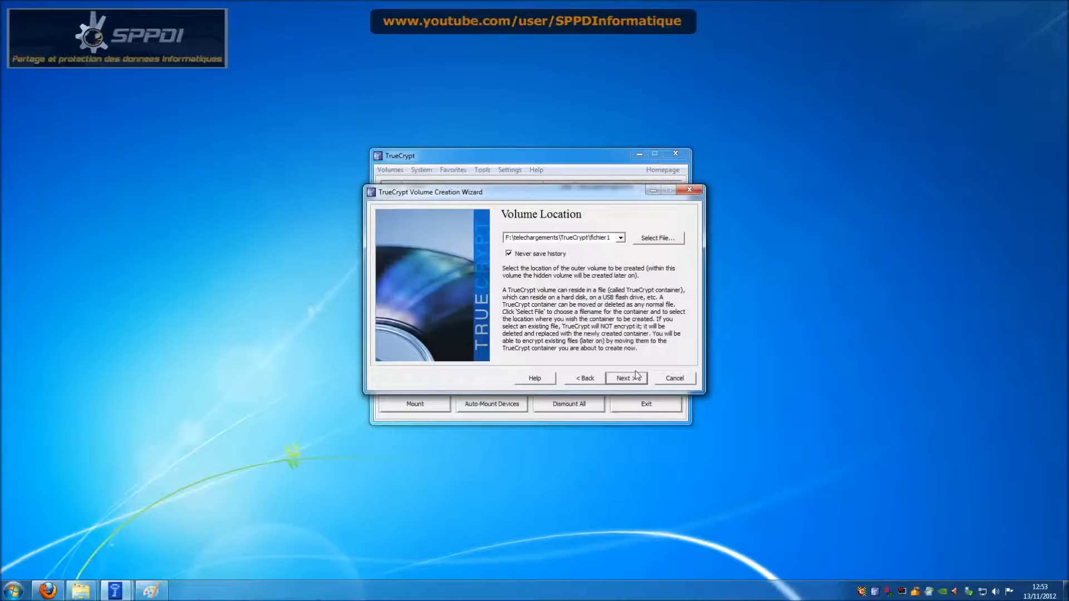
left_click(636, 377)
left_click(635, 380)
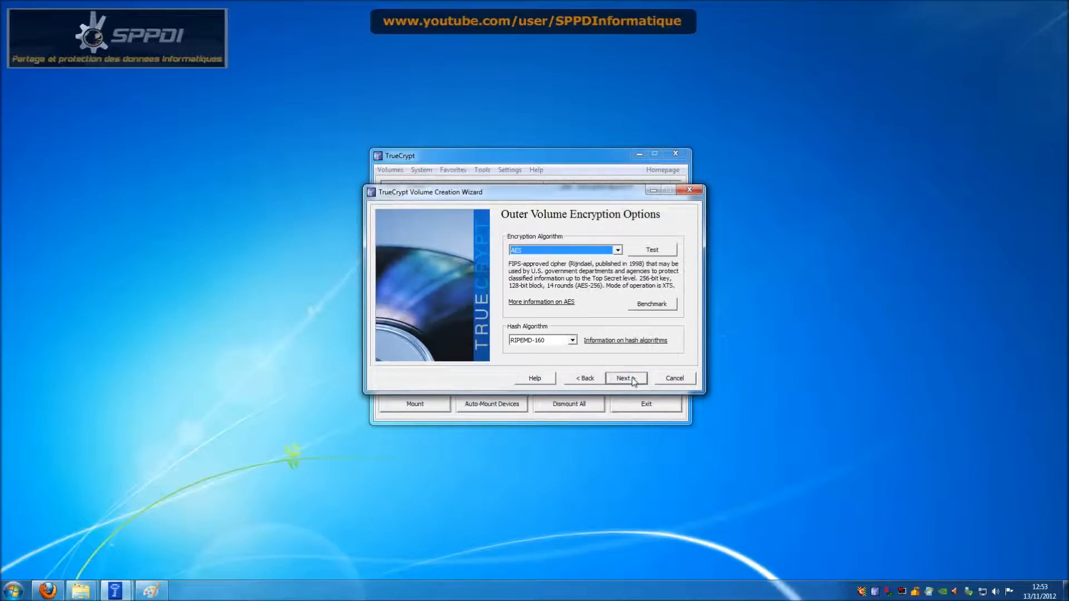
left_click(625, 379)
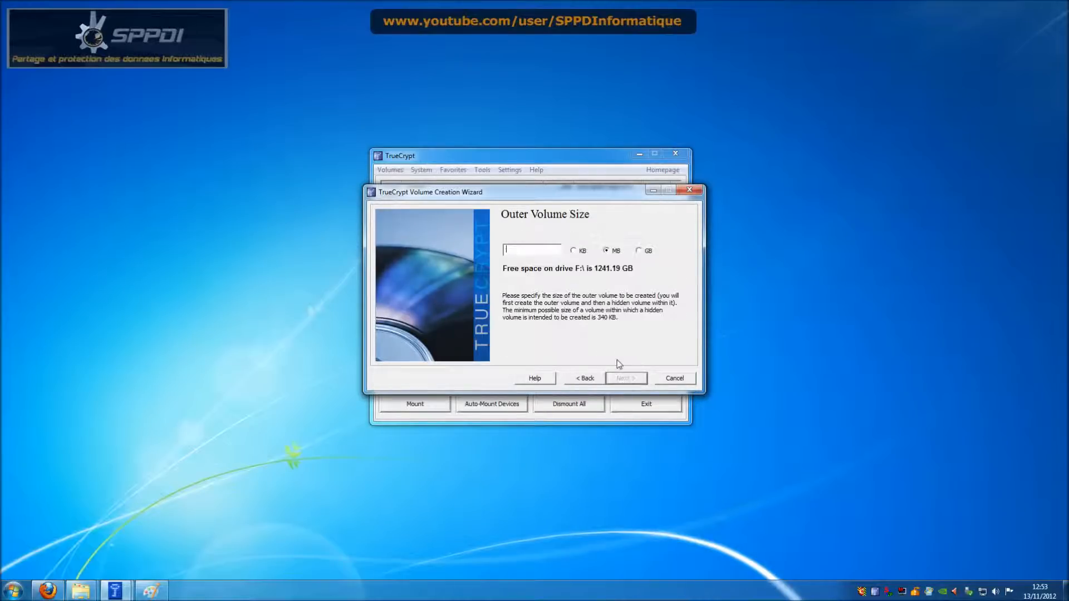
Step: Make the outer volume 5 MB, set its password, and format it as FAT
type("5")
left_click(628, 379)
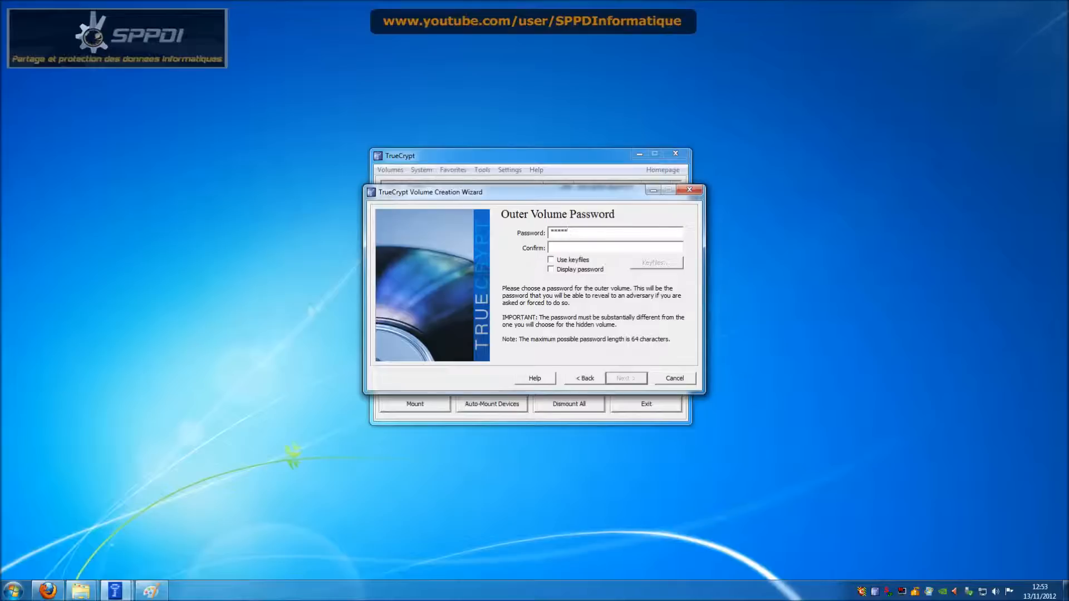
type("45")
left_click(600, 272)
left_click(641, 380)
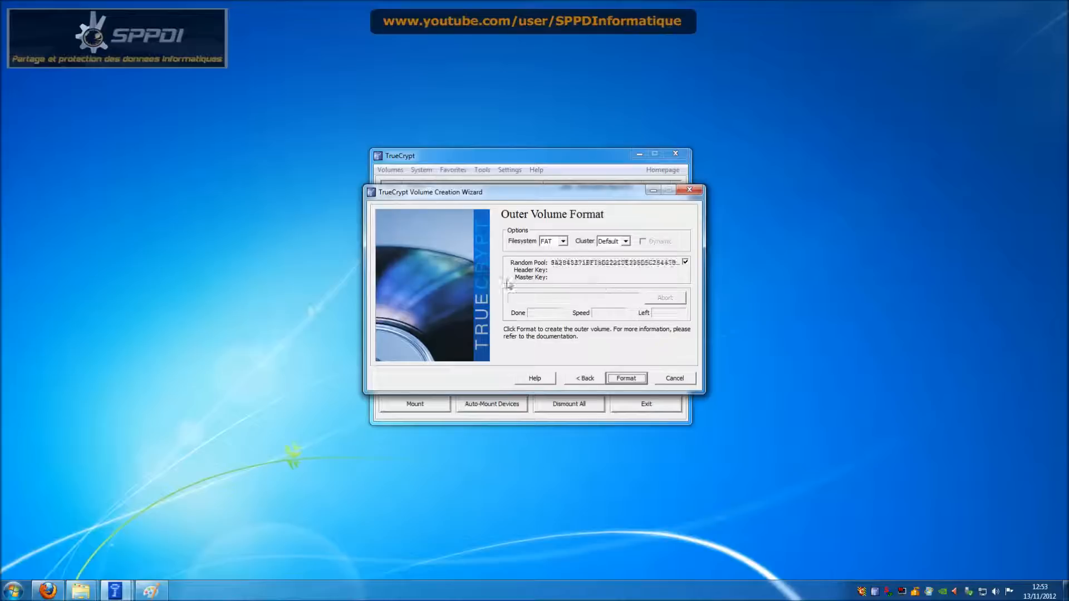
left_click(628, 379)
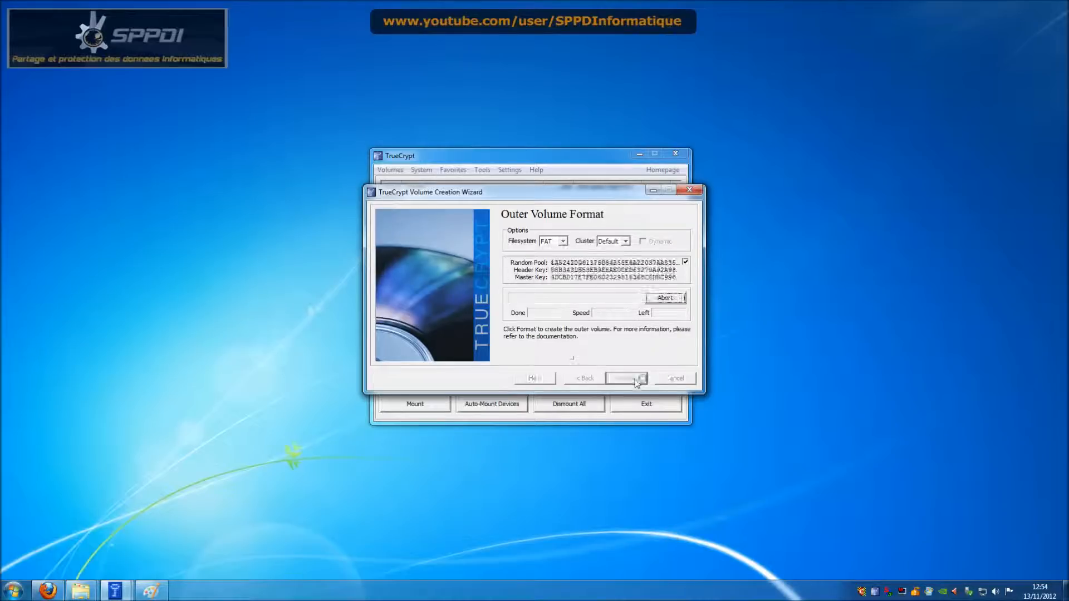
left_click(631, 379)
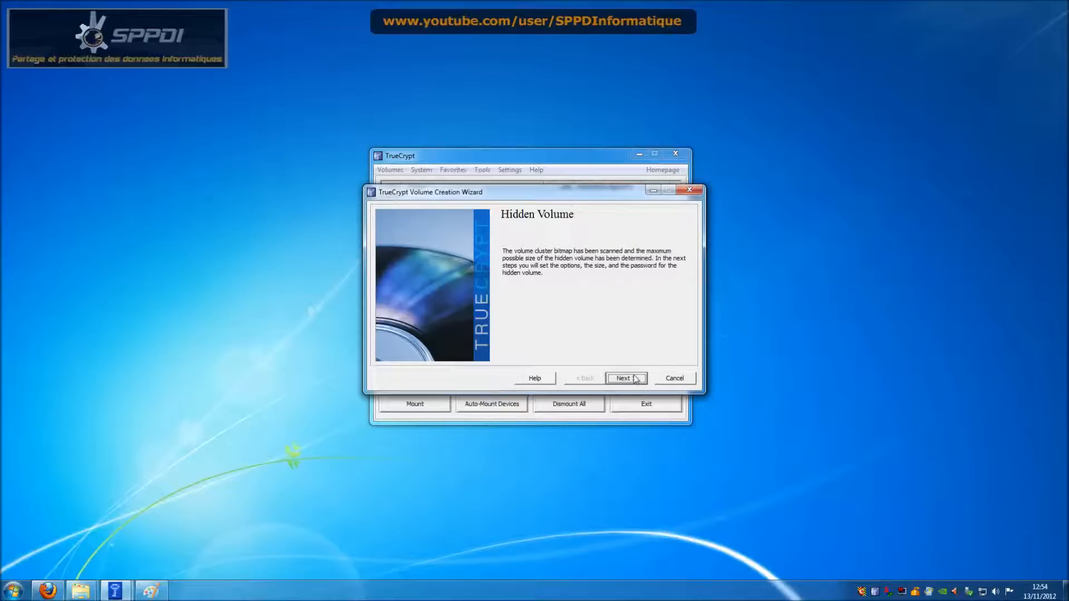
Step: Keep AES for the hidden volume and size it at 1 MB, accepting the size warning
left_click(627, 377)
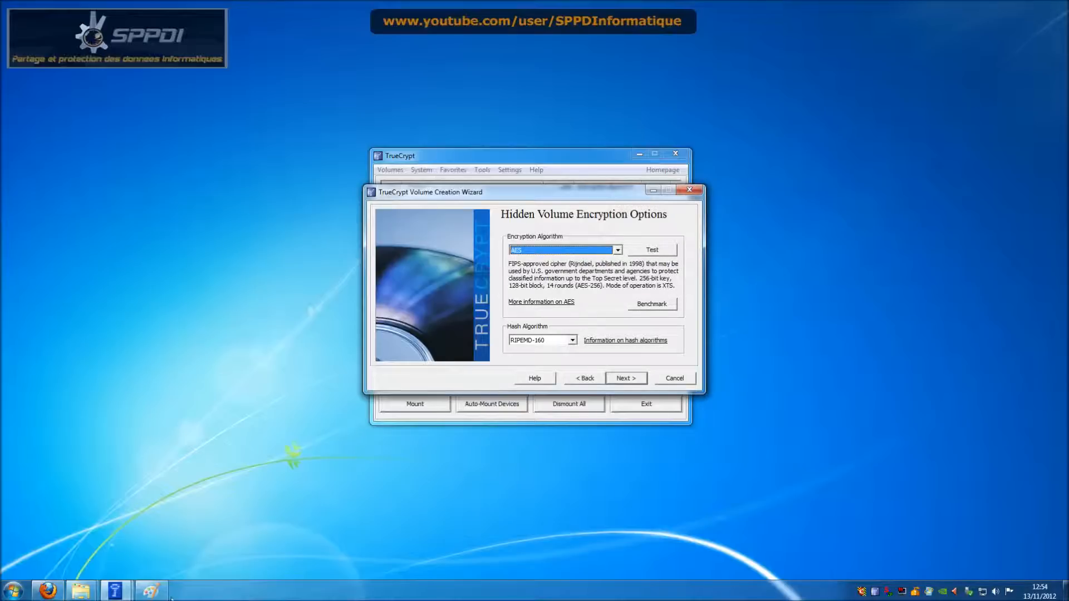
left_click(150, 590)
left_click(626, 379)
type("1")
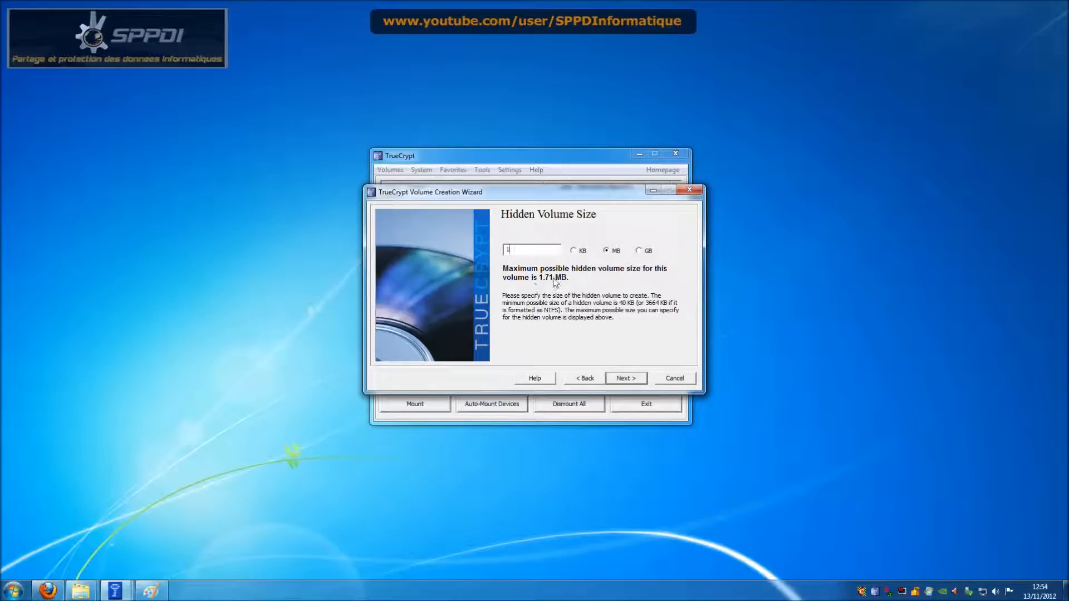
left_click(634, 381)
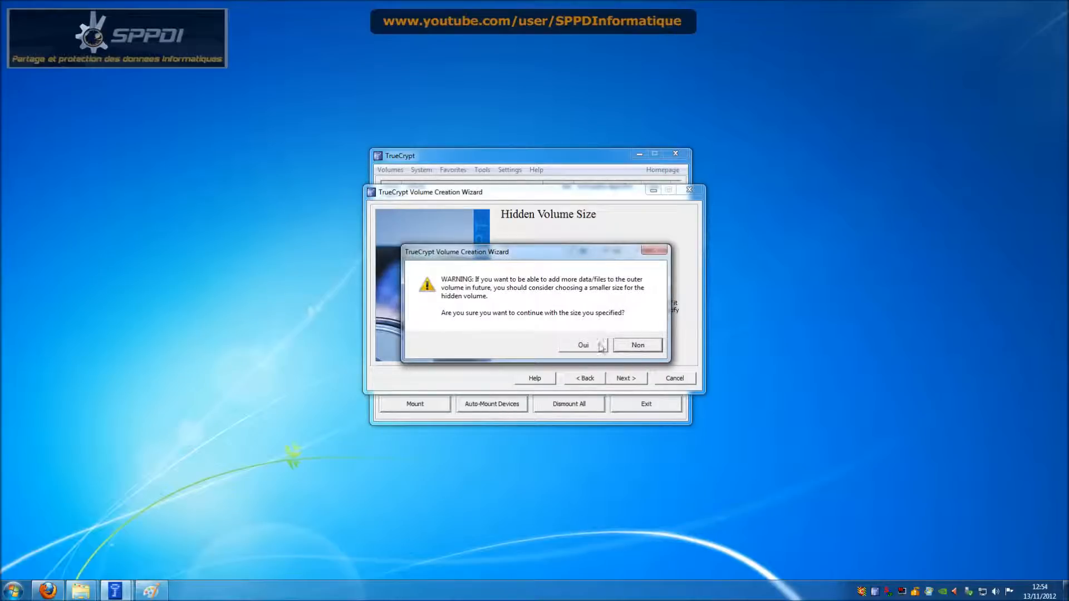
left_click(638, 345)
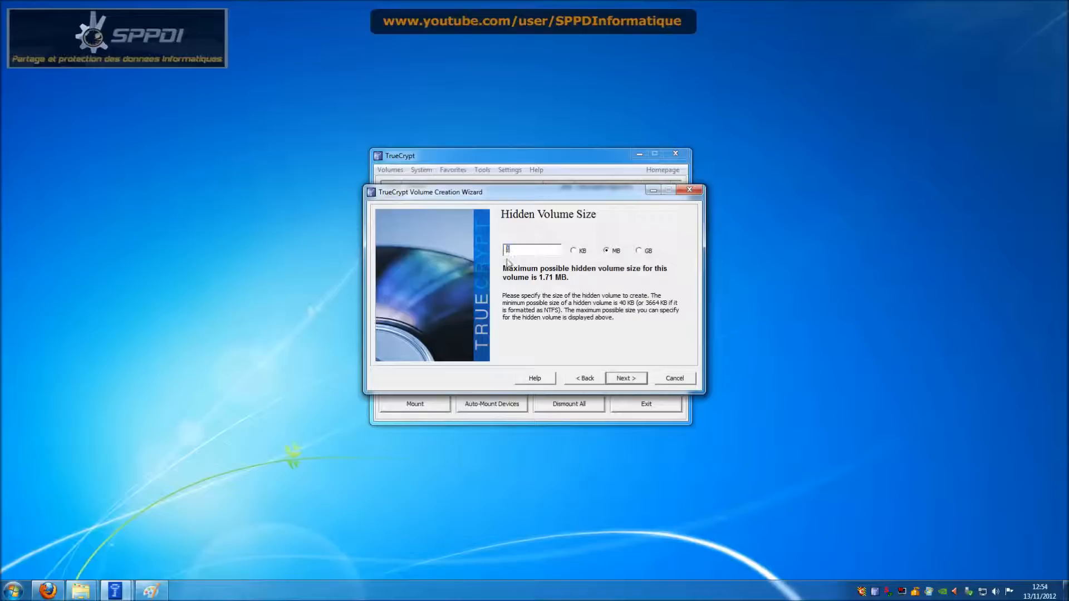
left_click(636, 381)
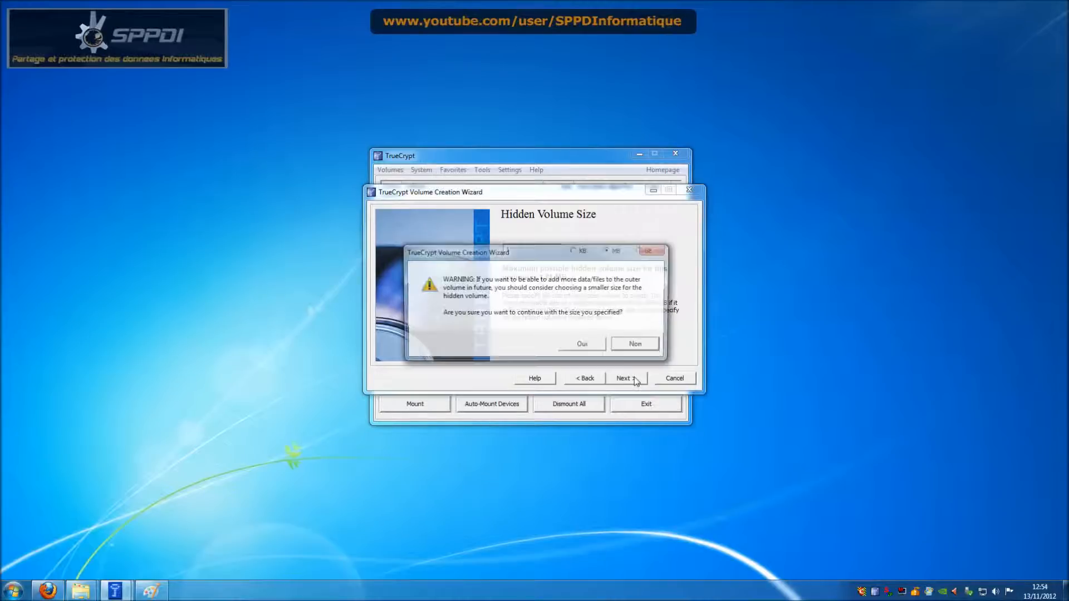
left_click(601, 347)
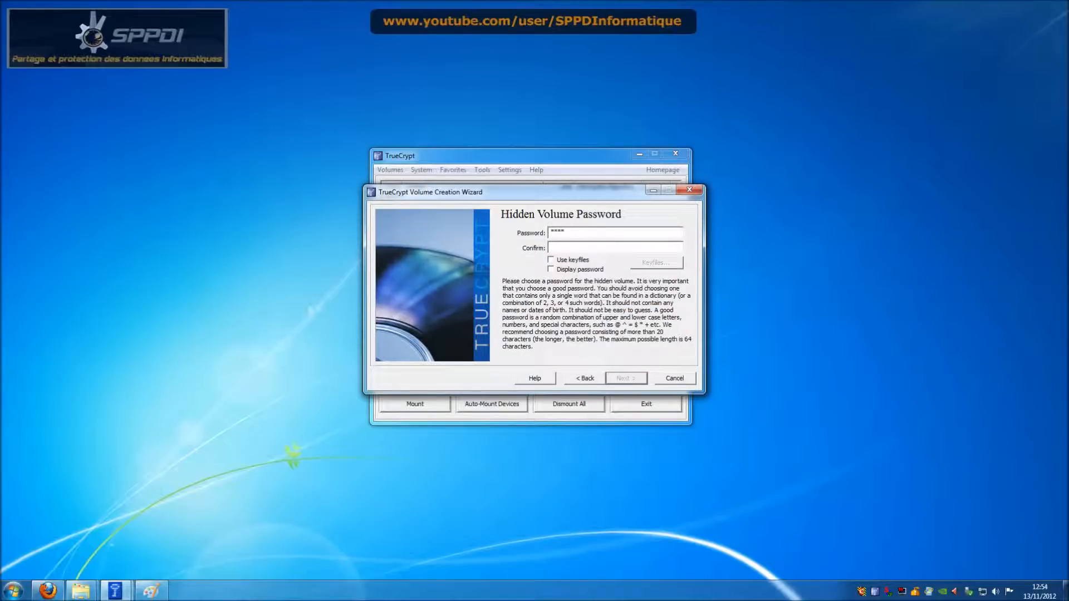
Step: Set the hidden volume's password, format it as FAT, and close the wizard
type("5")
left_click(617, 381)
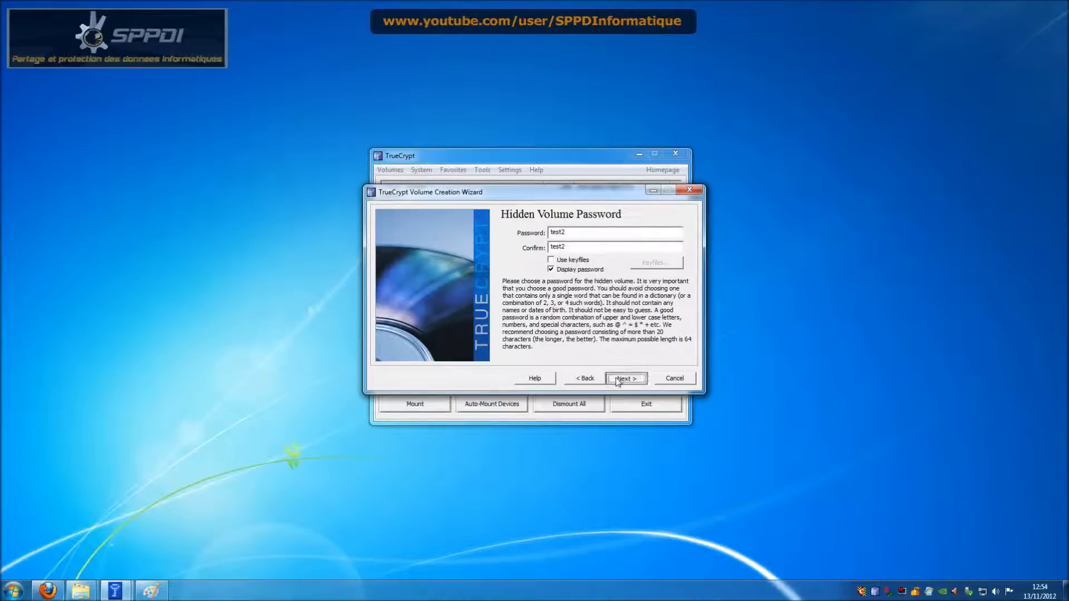
left_click(579, 347)
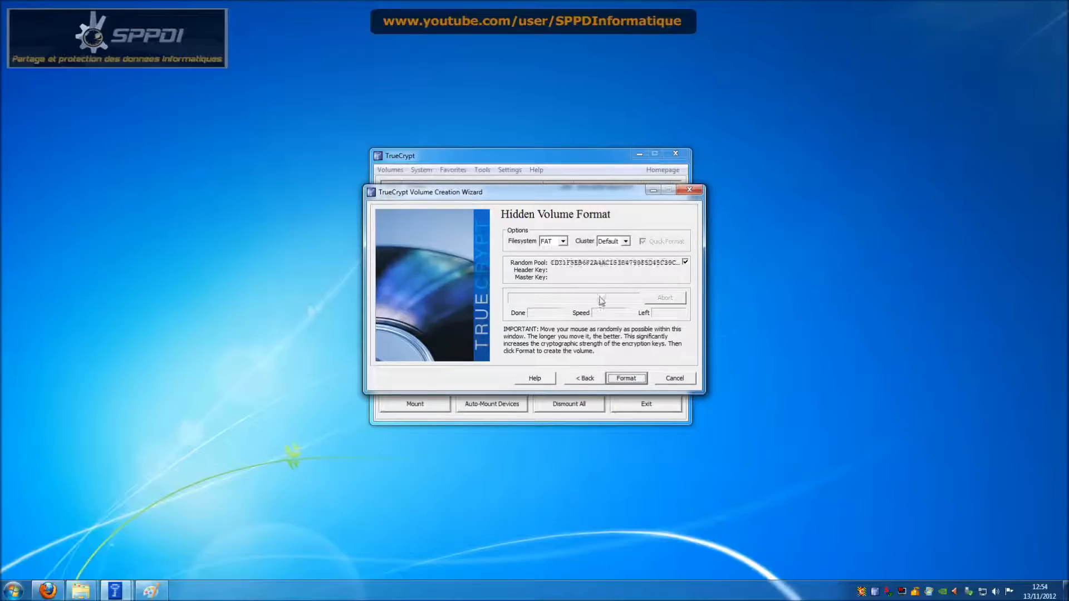
left_click(623, 377)
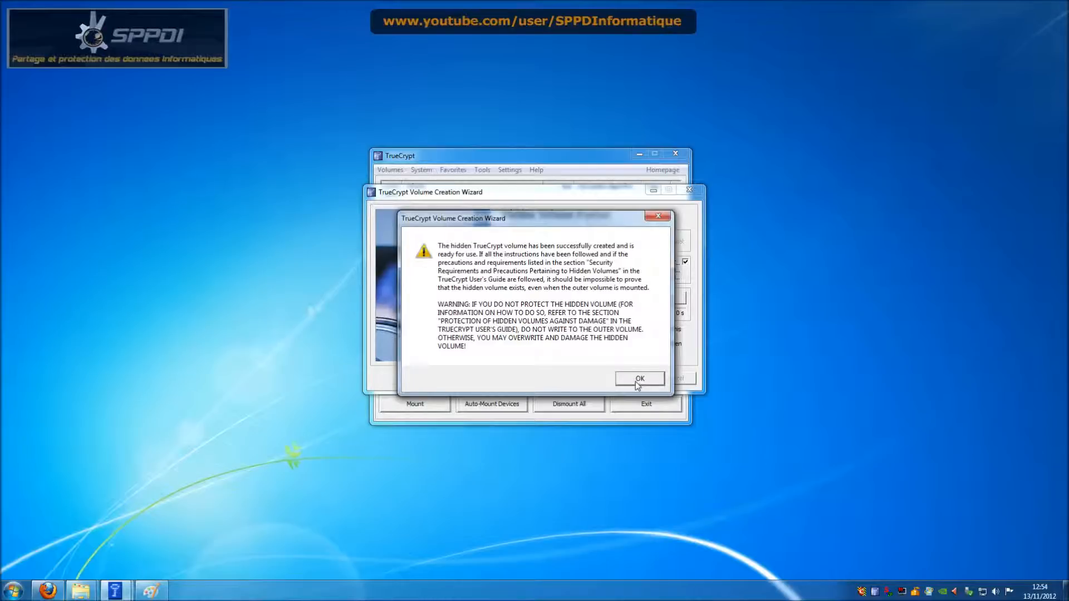
left_click(638, 384)
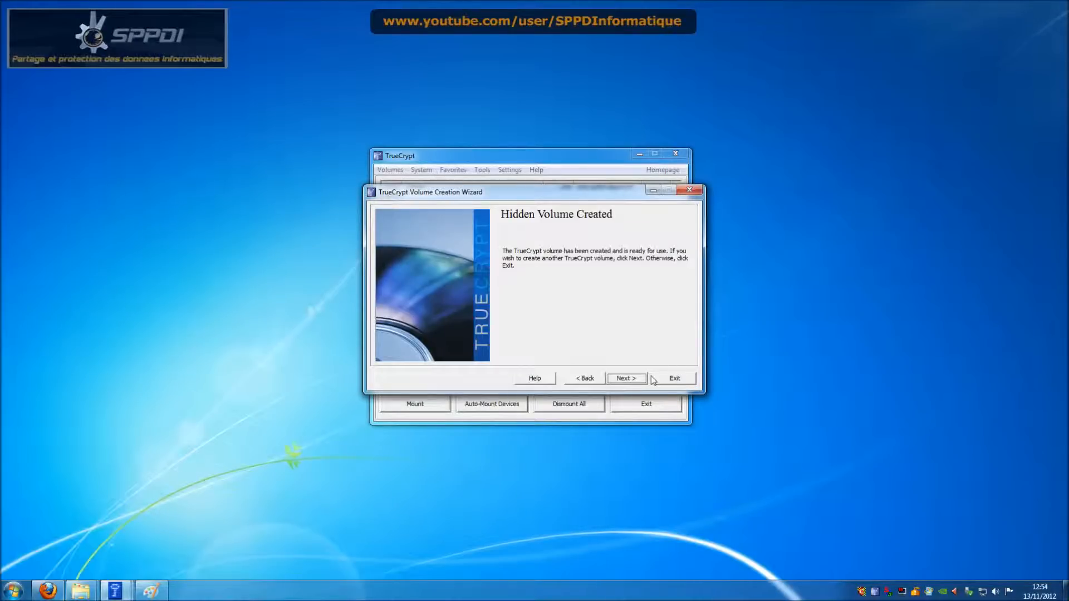
left_click(664, 381)
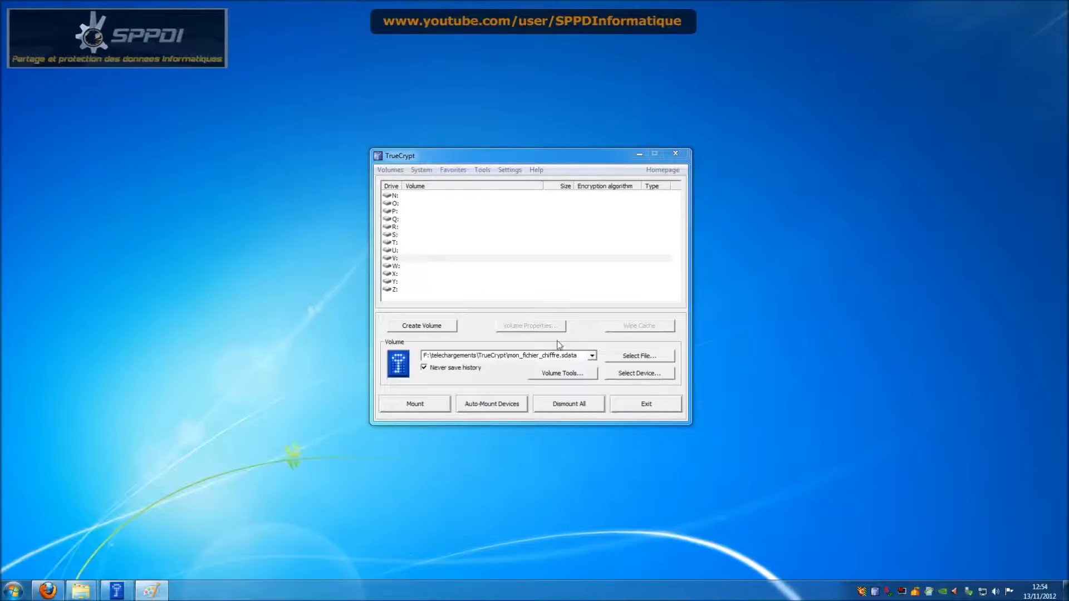
Step: Mount the fichier1 container on drive V: using the outer volume's password
left_click(450, 259)
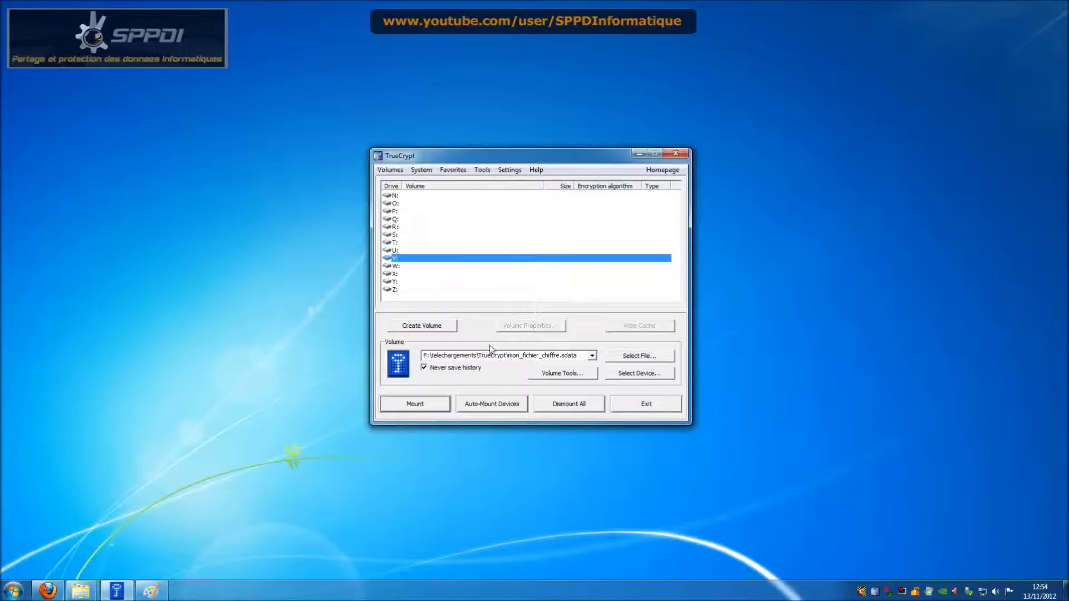
left_click(627, 358)
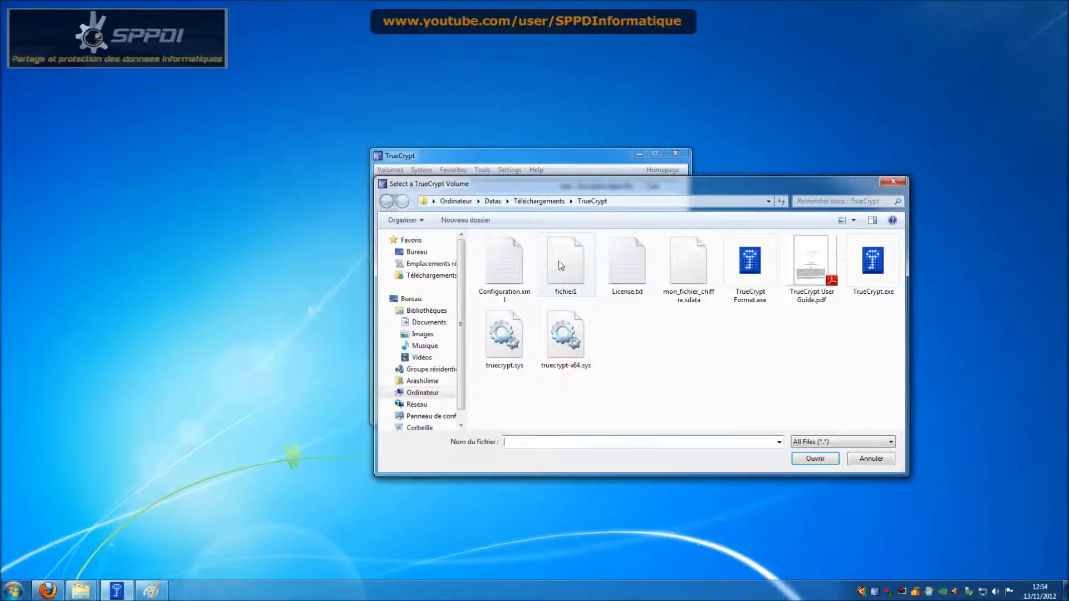
left_click(566, 262)
left_click(815, 459)
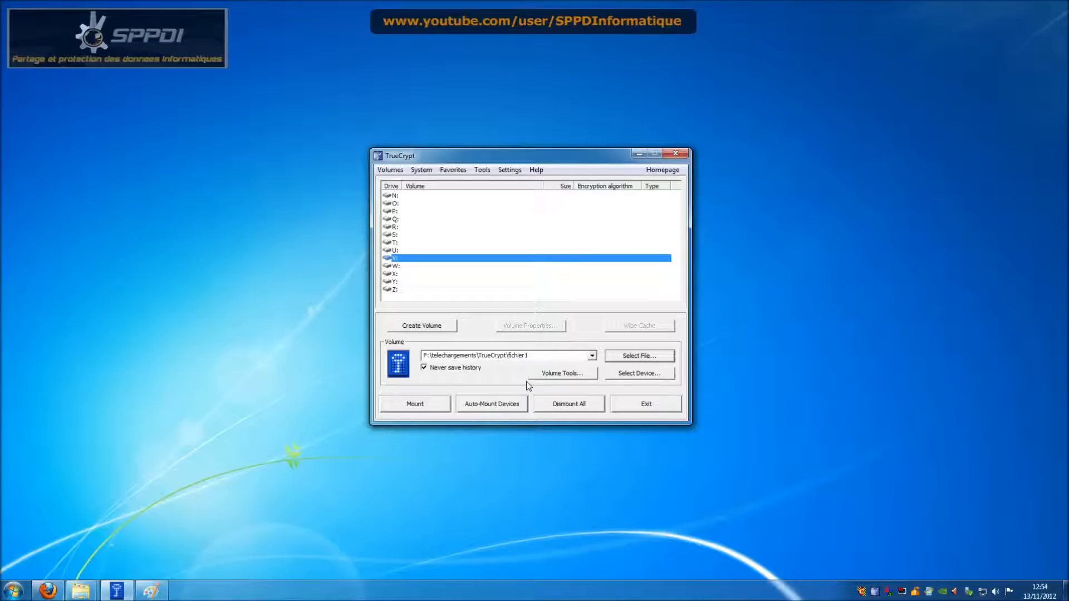
left_click(418, 403)
type("****")
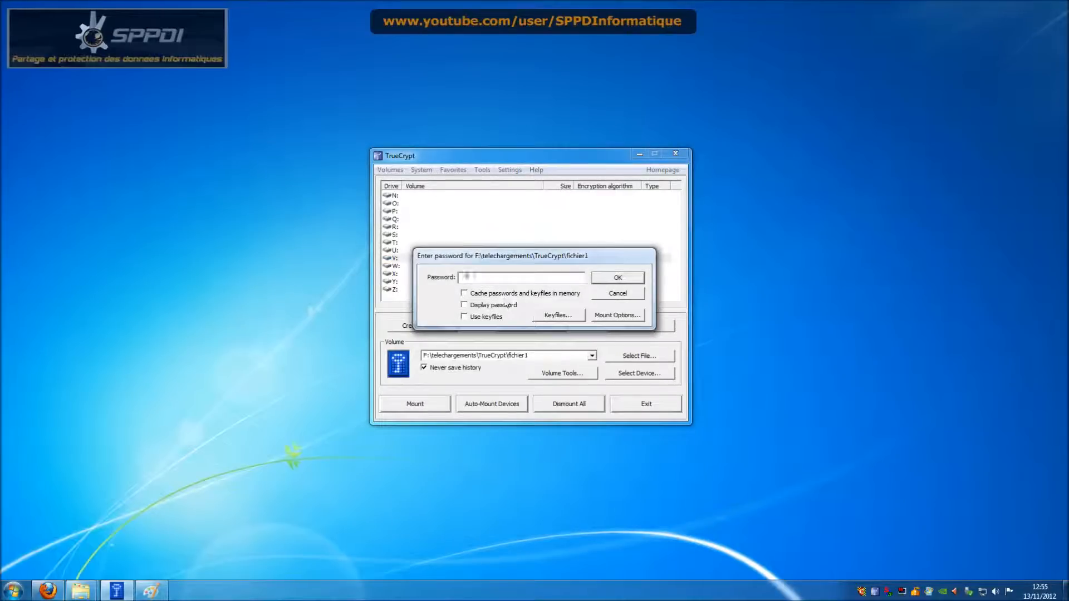
type("1")
left_click(492, 306)
left_click(615, 277)
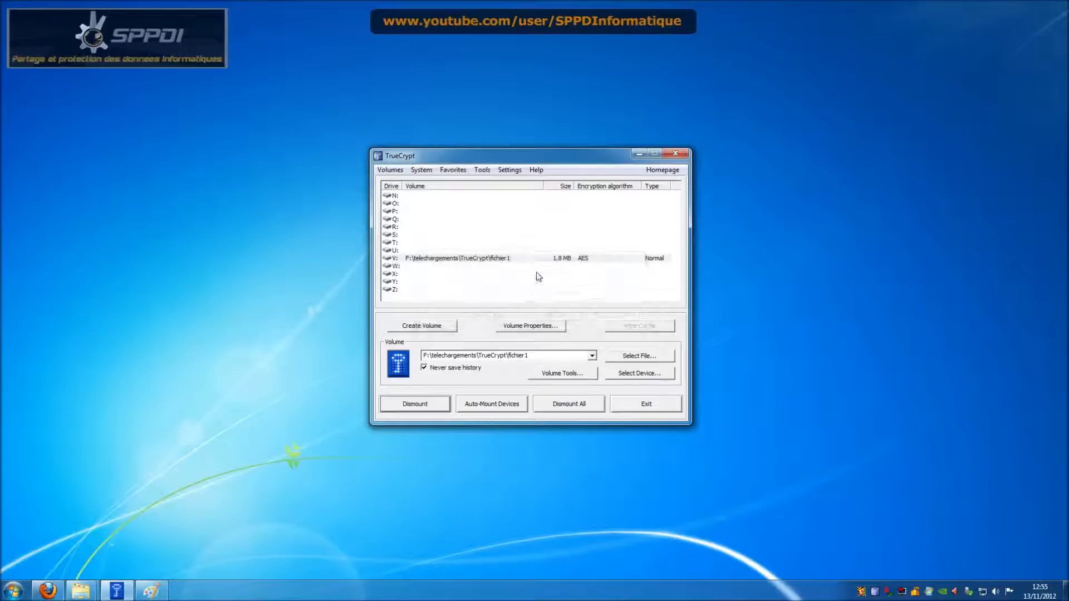
Step: Copy License.txt from the TrueCrypt folder onto drive V:, then close both folder windows
double_click(564, 266)
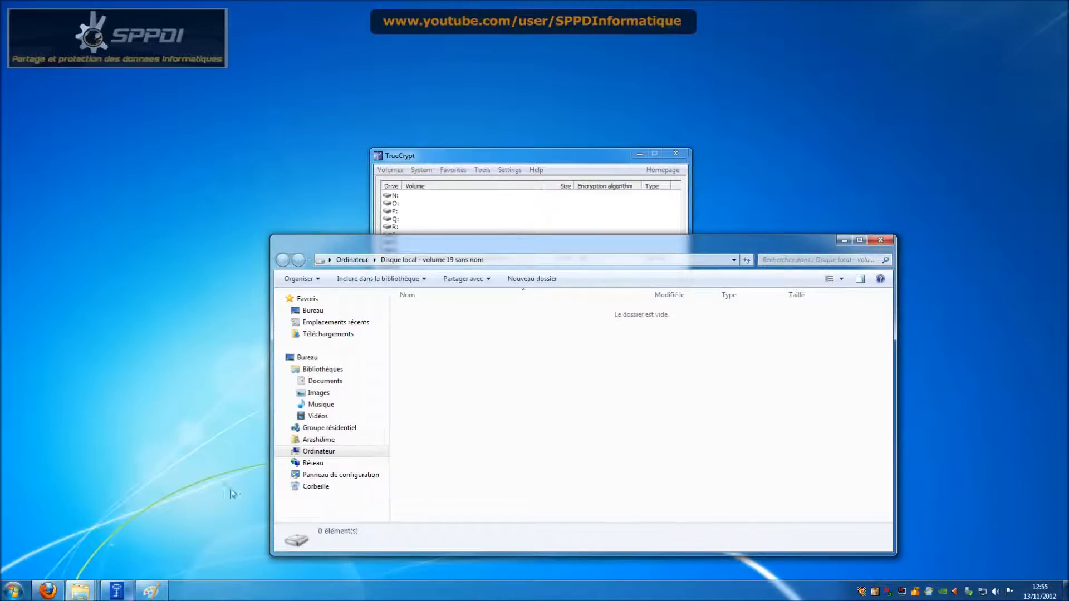
mouse_move(81, 591)
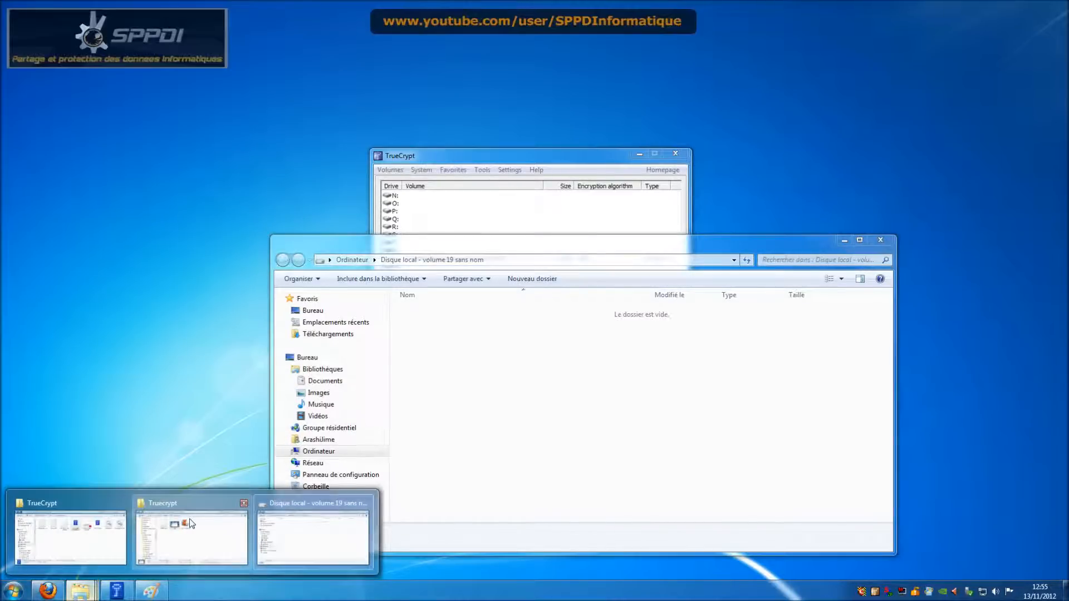
mouse_move(112, 531)
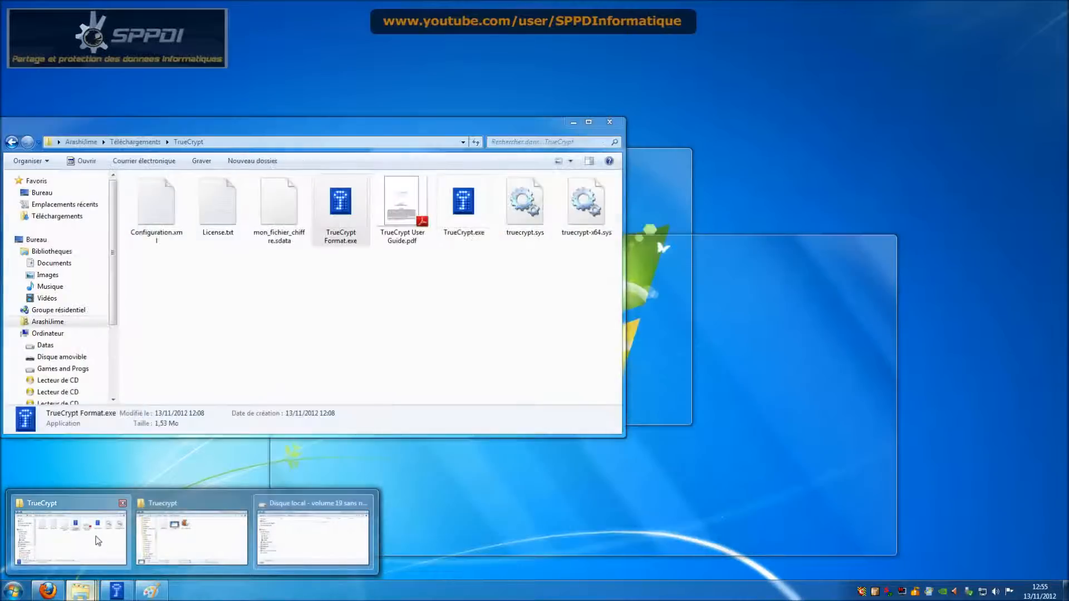
left_click(98, 540)
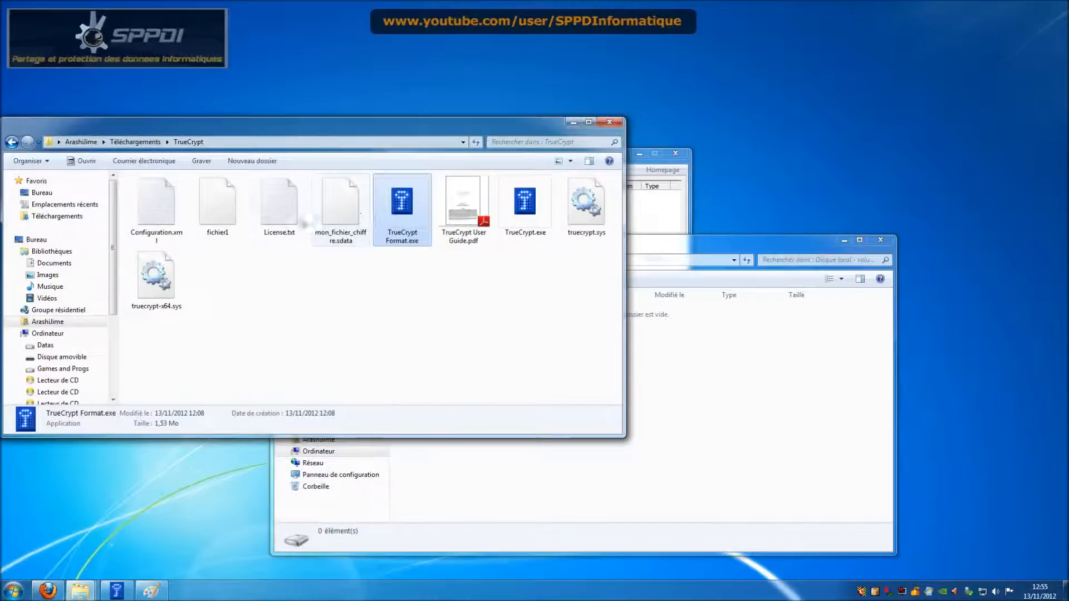
left_click_drag(373, 283, 677, 369)
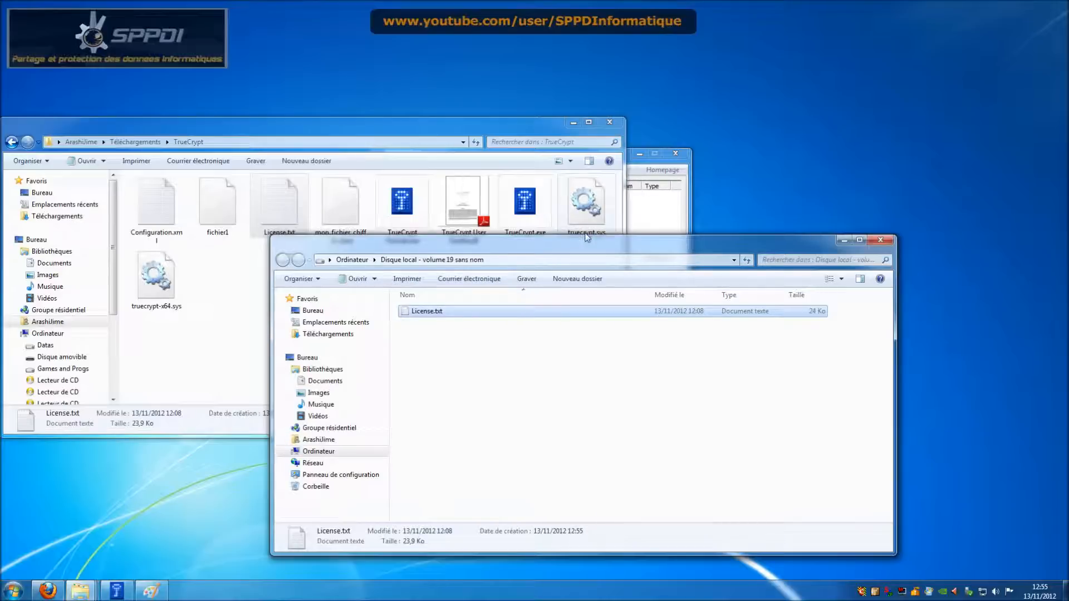
left_click(881, 243)
left_click(610, 122)
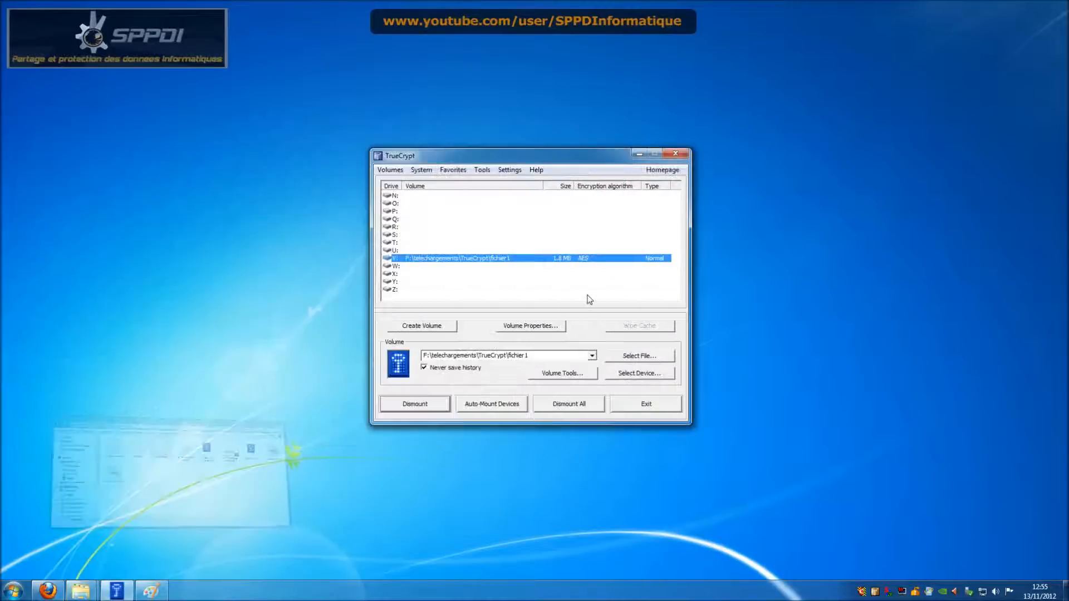
Step: Dismount V:, remount fichier1 with the hidden password as the 1020 KB hidden volume, and open V:
left_click(430, 403)
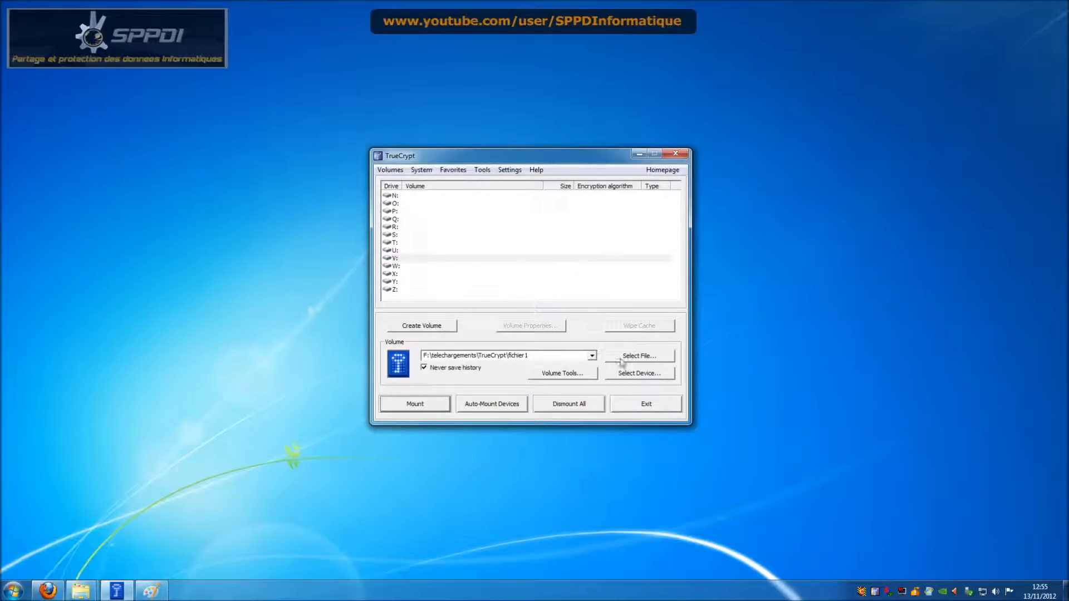
left_click(425, 411)
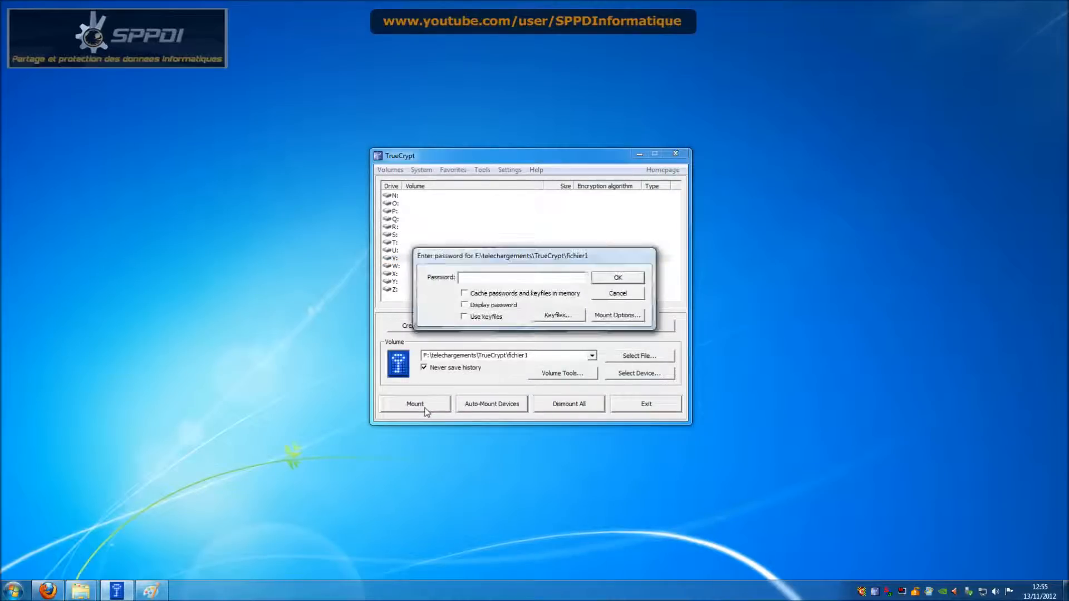
type("***")
type("t2")
left_click(497, 307)
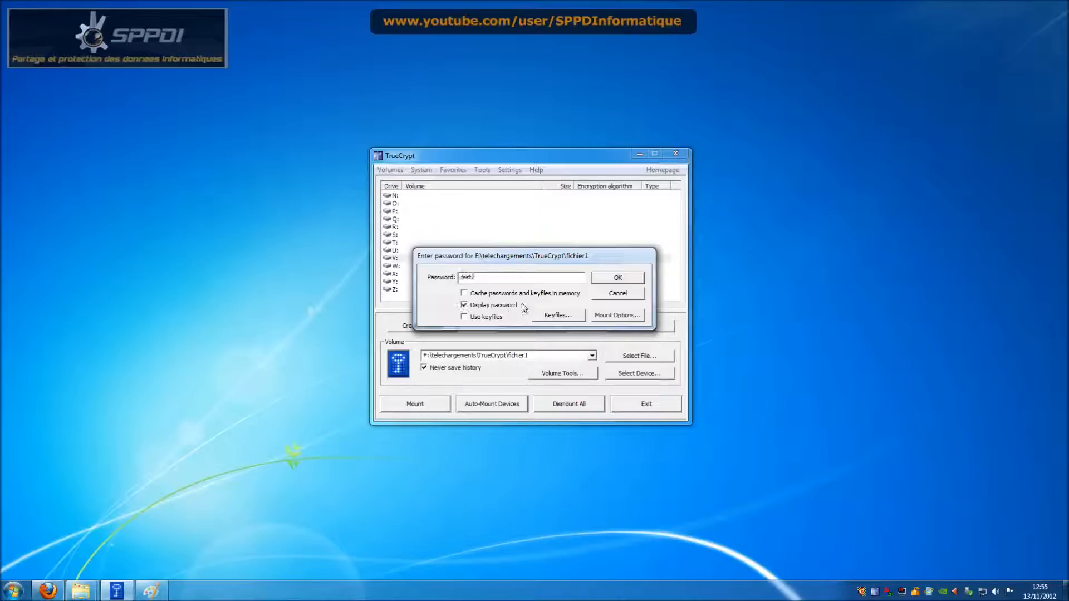
left_click(622, 281)
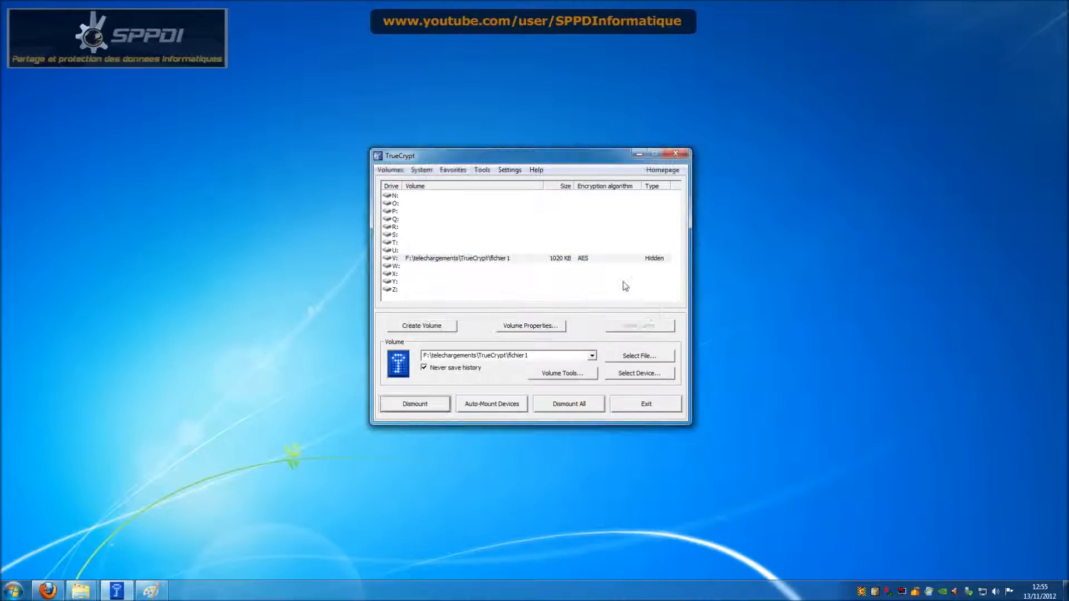
double_click(567, 260)
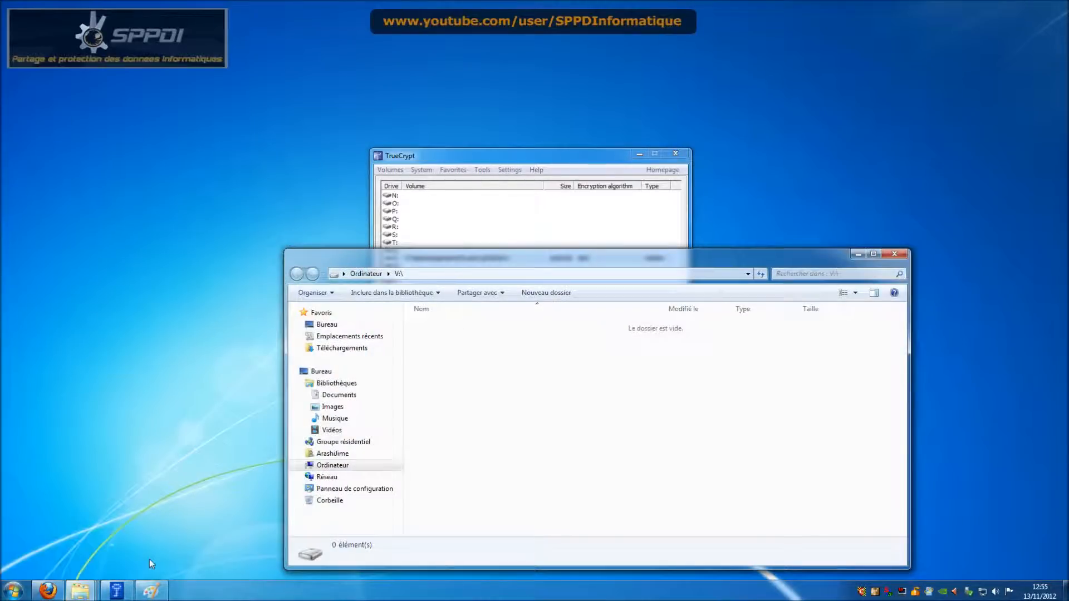
Step: Copy TrueCrypt User Guide.pdf into the hidden V: volume, dismount V:, and return to Paint
mouse_move(79, 591)
left_click(192, 529)
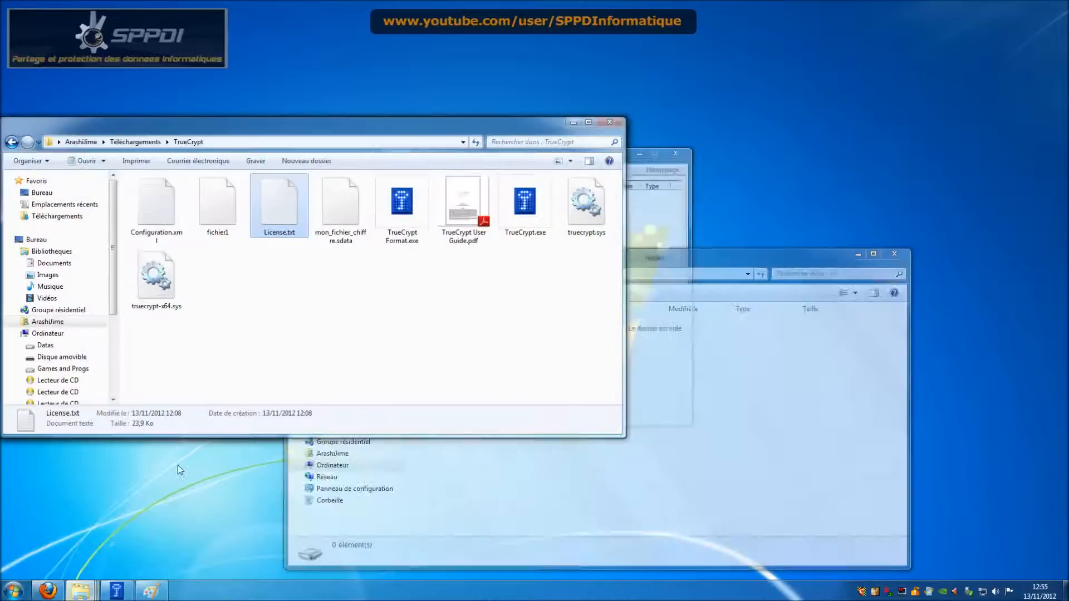
left_click(468, 218)
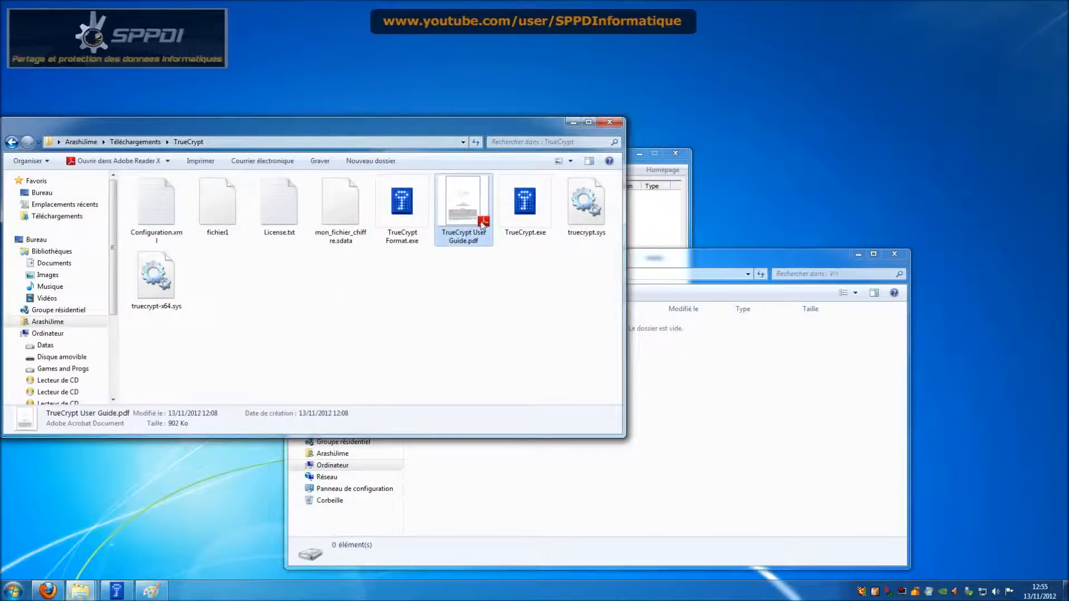
left_click_drag(679, 333, 682, 334)
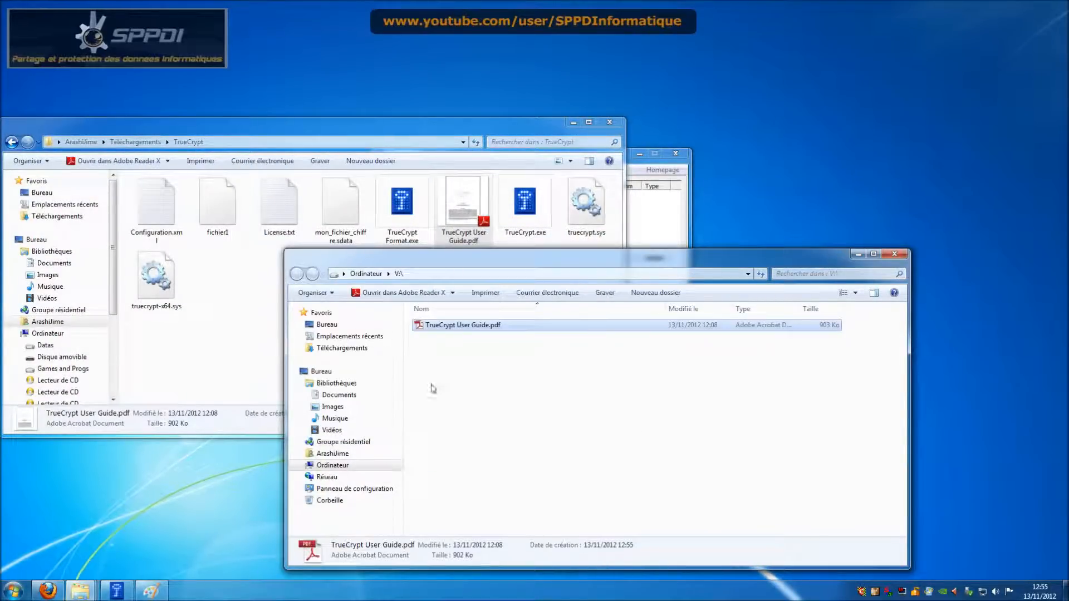
left_click(895, 255)
left_click(575, 121)
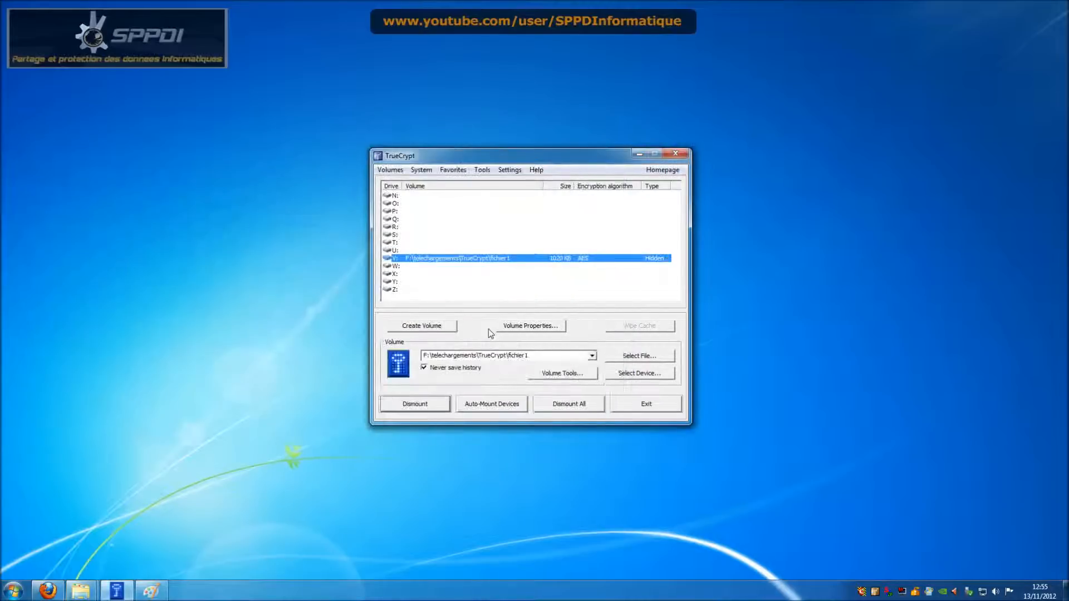
left_click(443, 402)
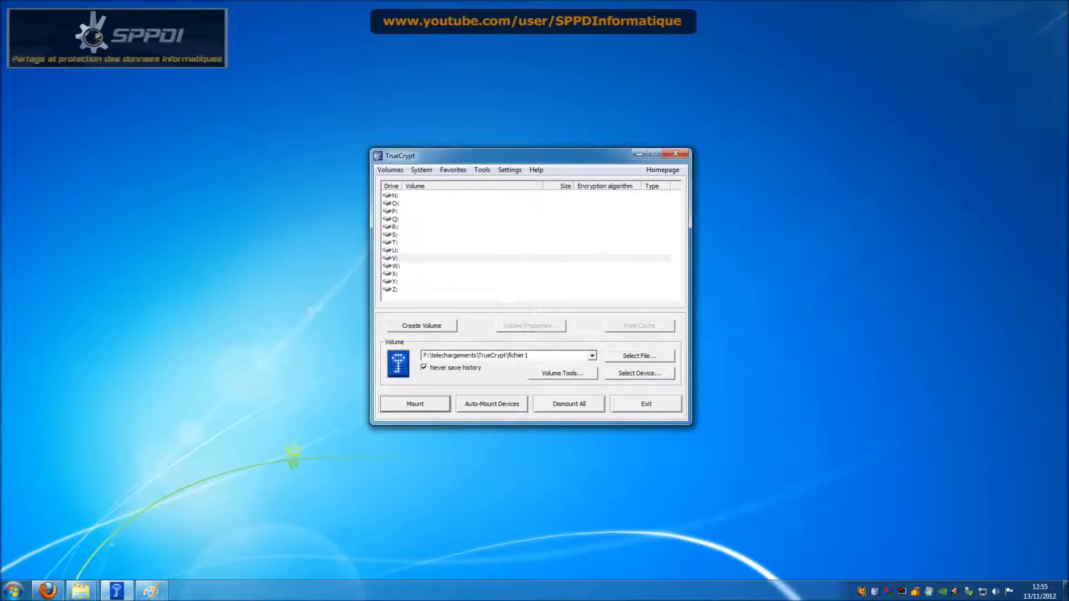
left_click(151, 590)
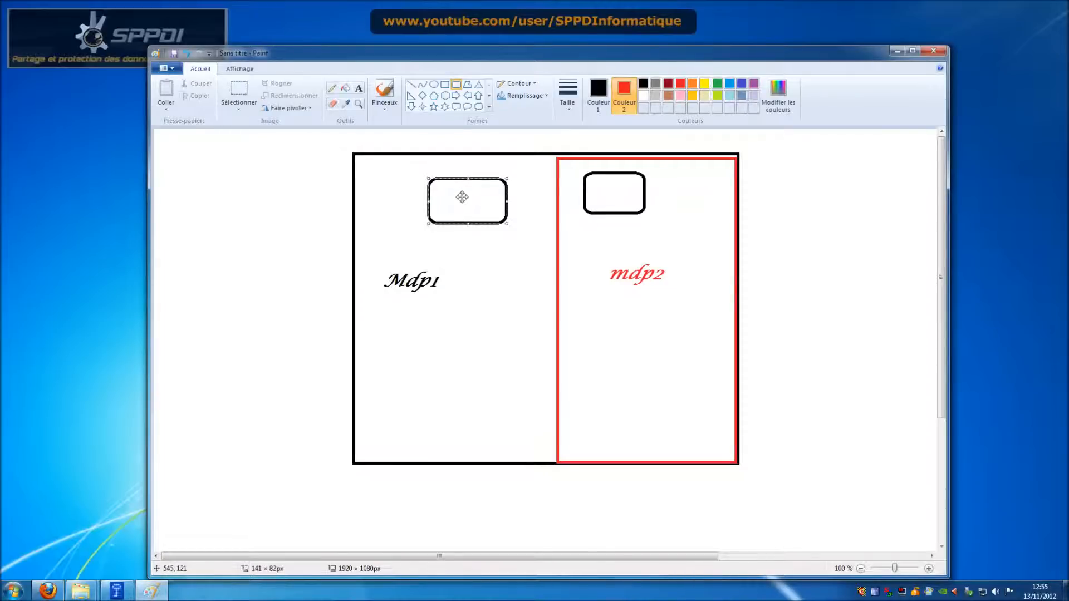
Step: Commit the rounded rectangle in the Mdp1 half and minimise Paint
left_click(604, 185)
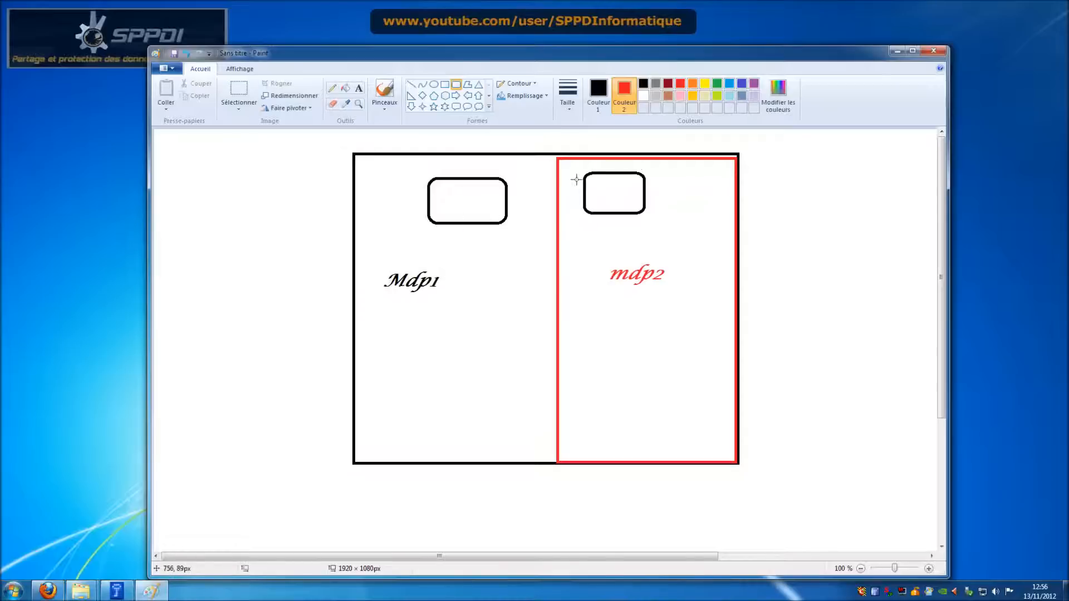
left_click(898, 51)
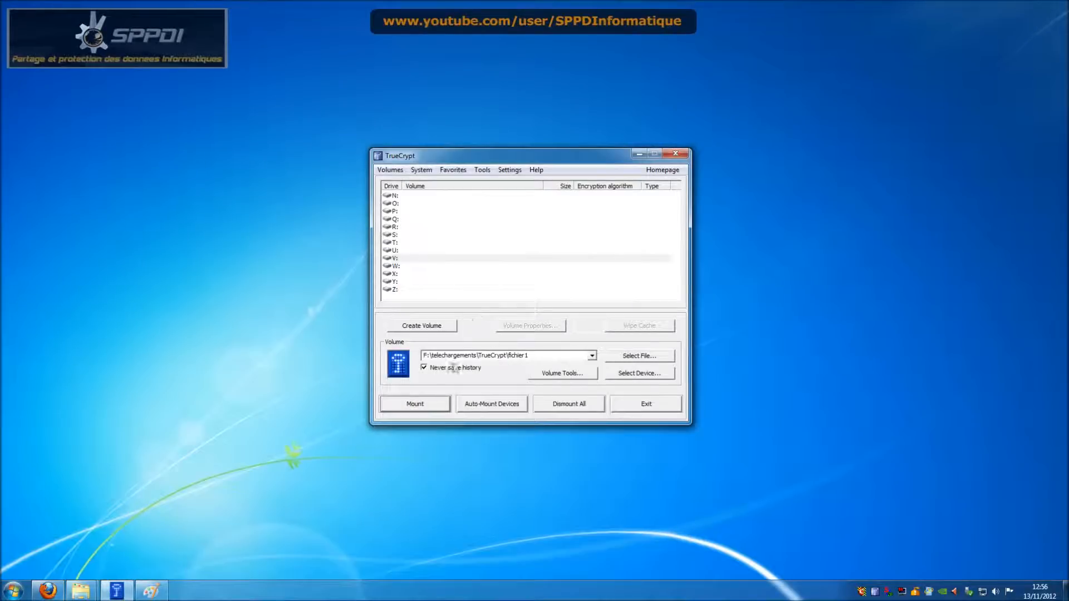
Step: Mount fichier1 with the outer password, check that V: shows License.txt, then dismount it
left_click(436, 406)
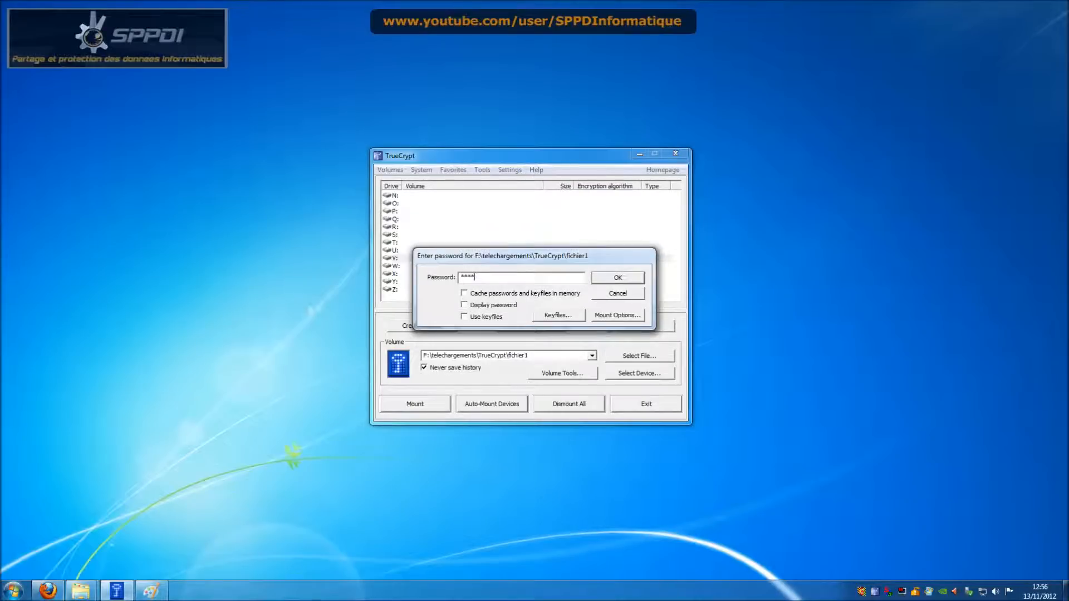
left_click(497, 305)
left_click(611, 277)
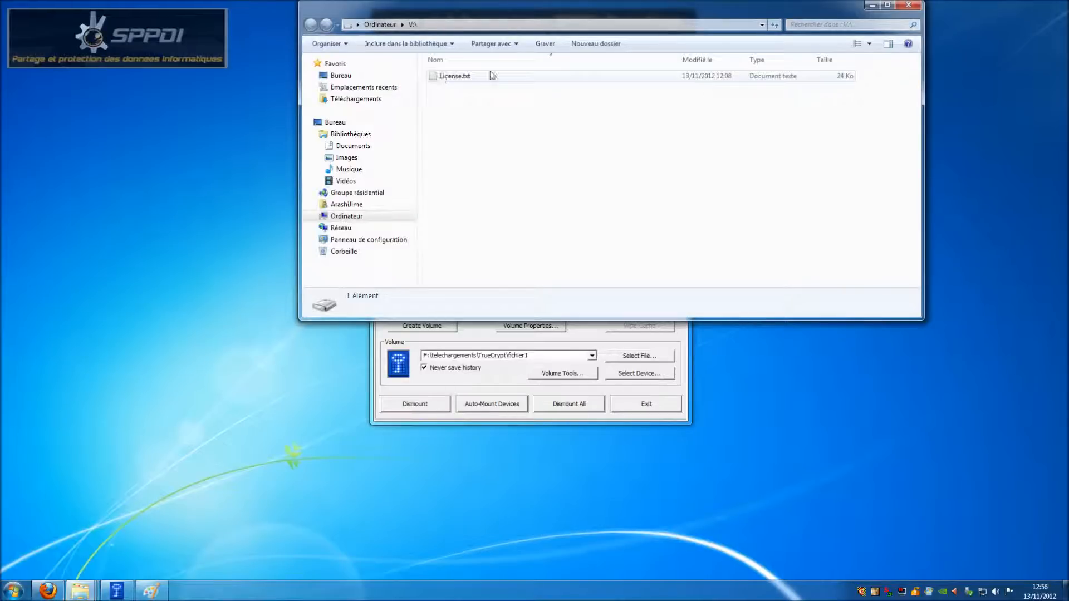
left_click(906, 6)
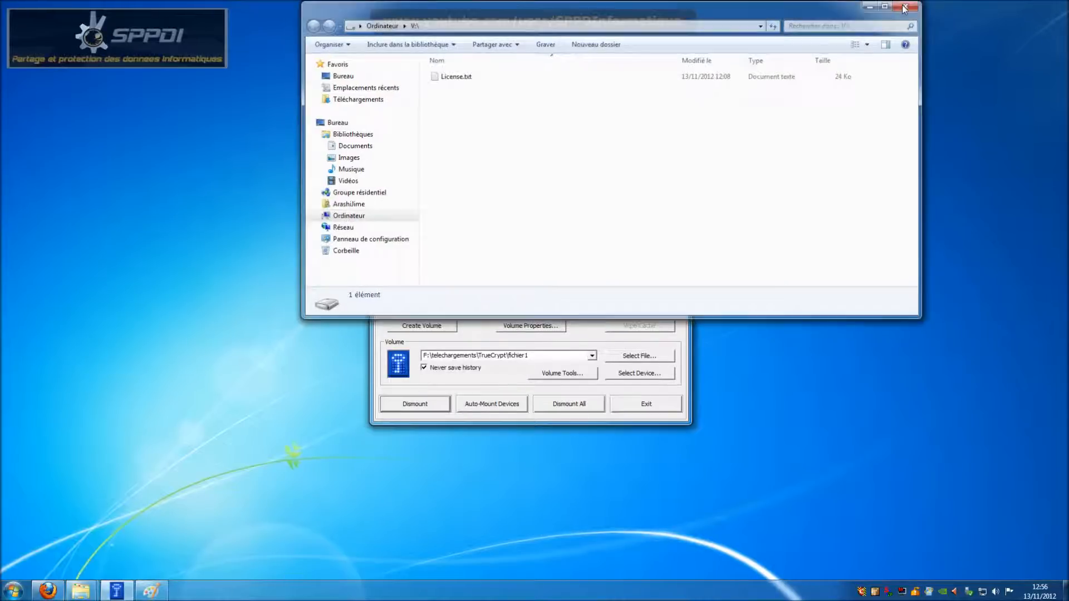
left_click(429, 411)
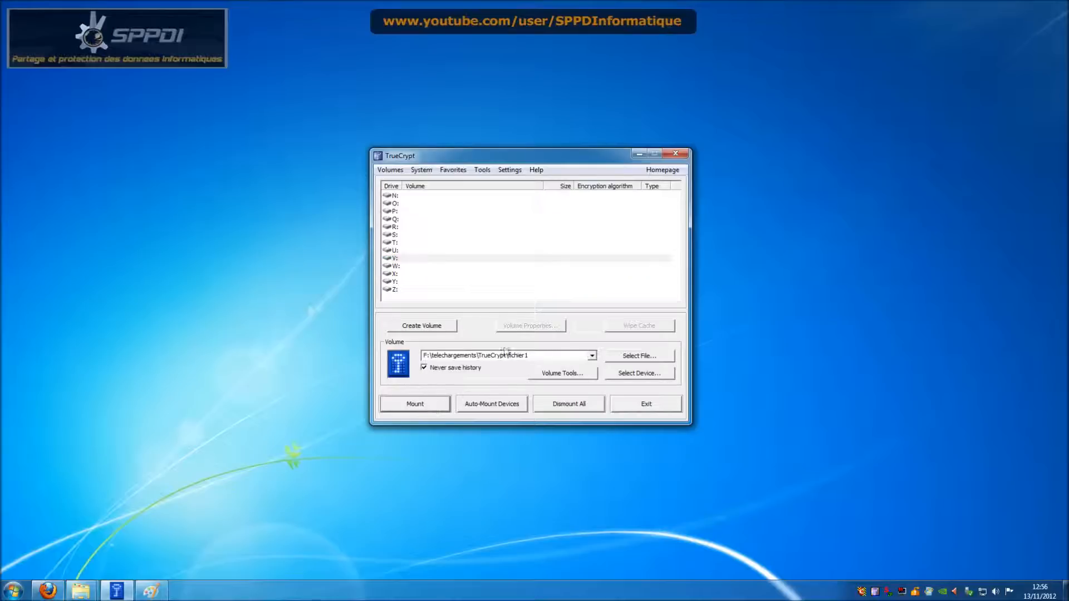
Step: Remount fichier1 with the hidden password and check that V: shows TrueCrypt User Guide.pdf
left_click(440, 410)
type("***")
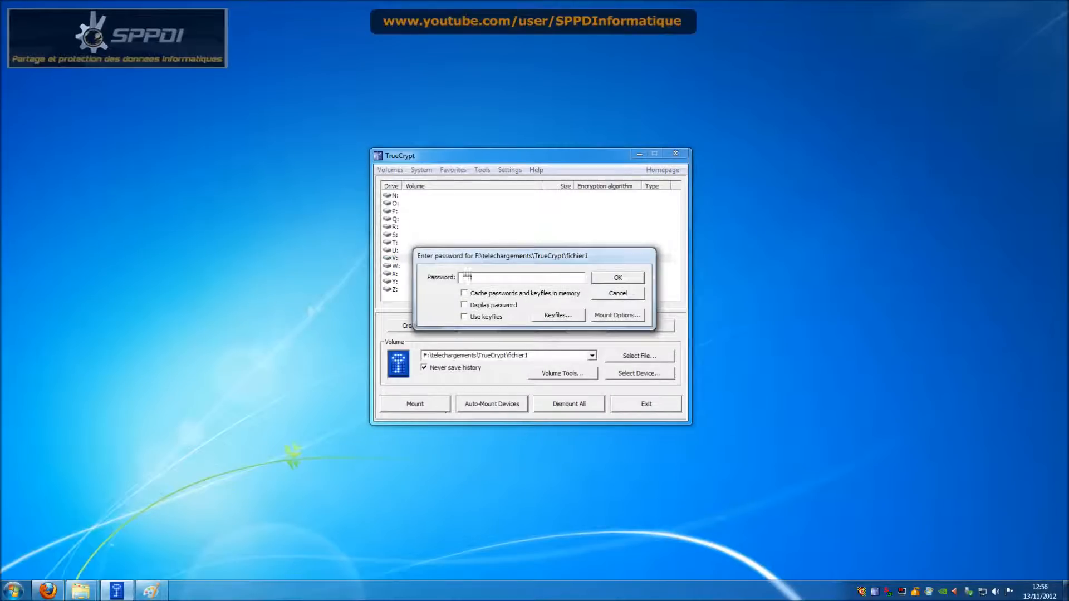
type("t2")
left_click(518, 305)
left_click(620, 281)
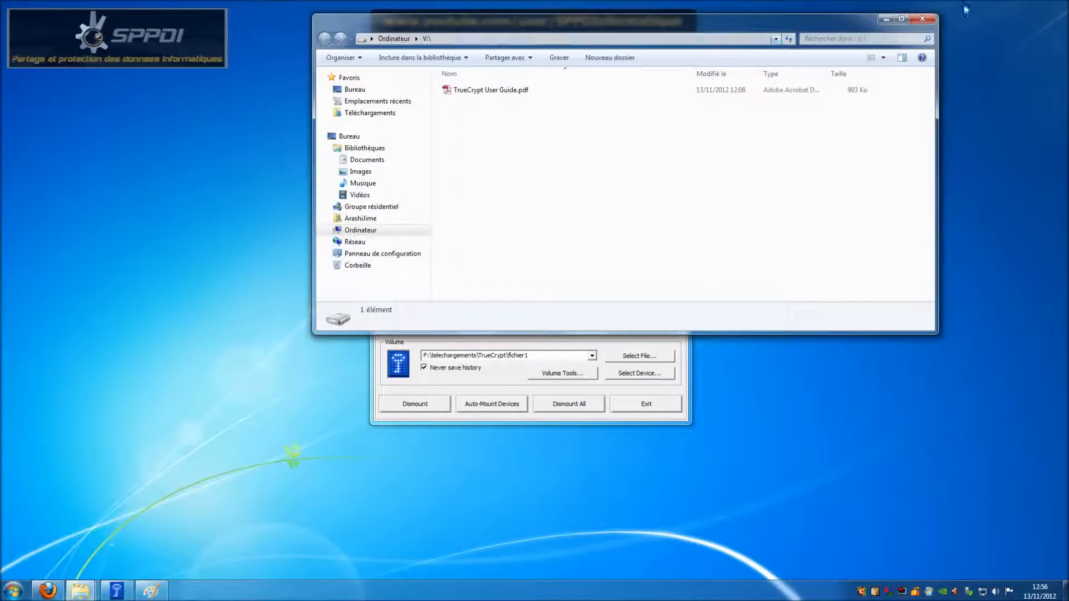
left_click(925, 19)
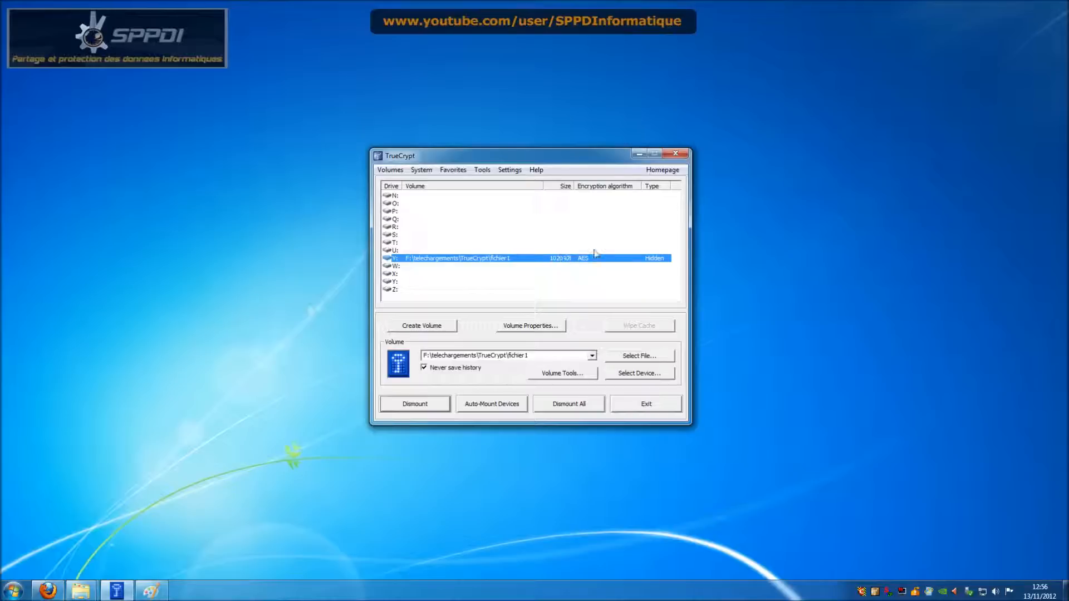
Step: Frame both small boxes in the Paint diagram with larger rounded rectangles
left_click(151, 590)
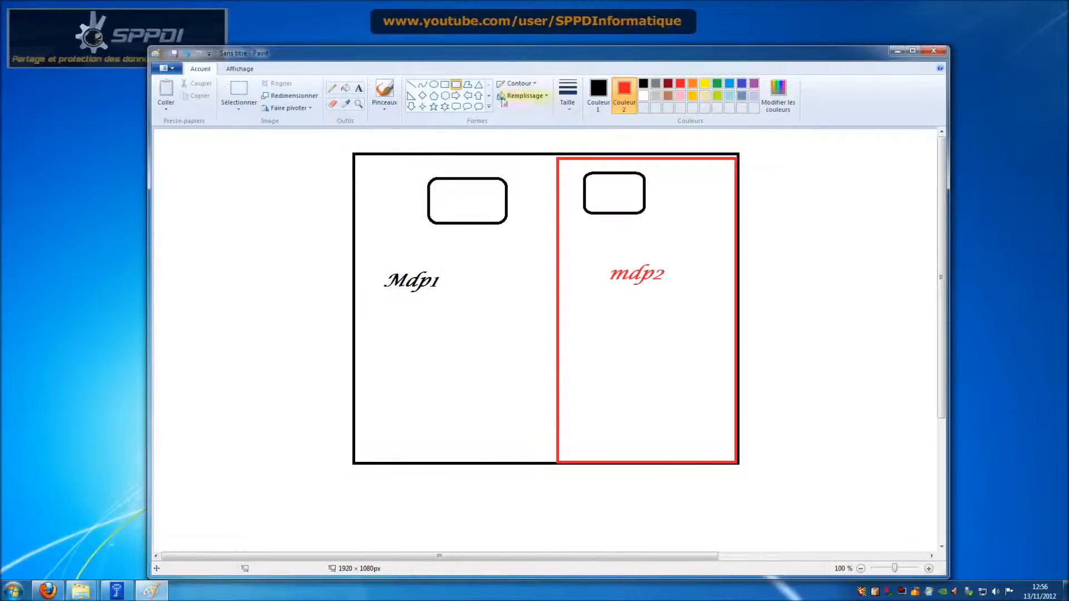
left_click_drag(415, 167, 531, 242)
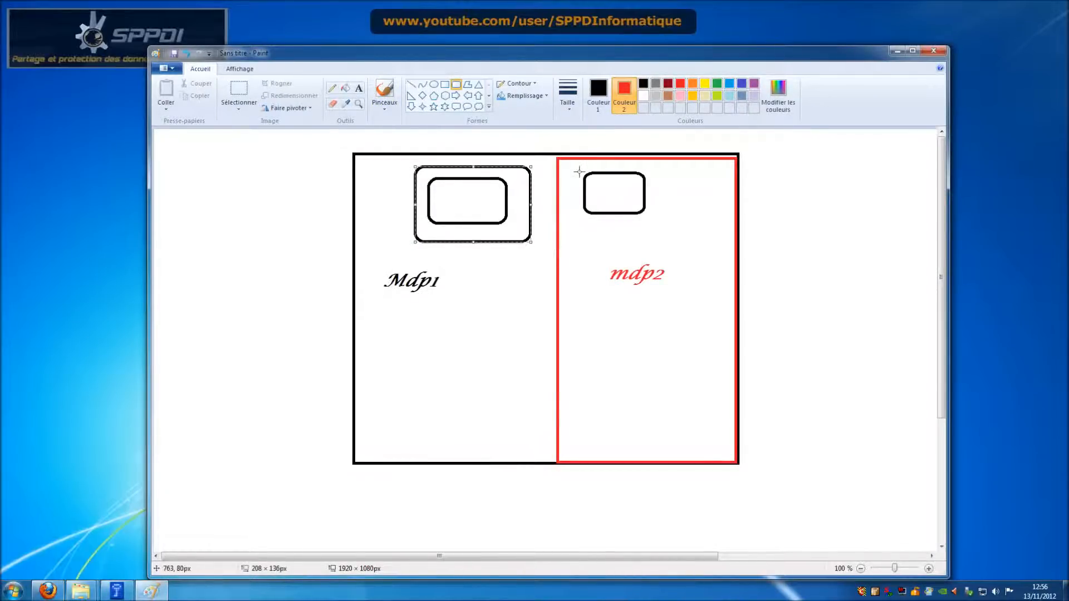
left_click_drag(575, 165, 658, 233)
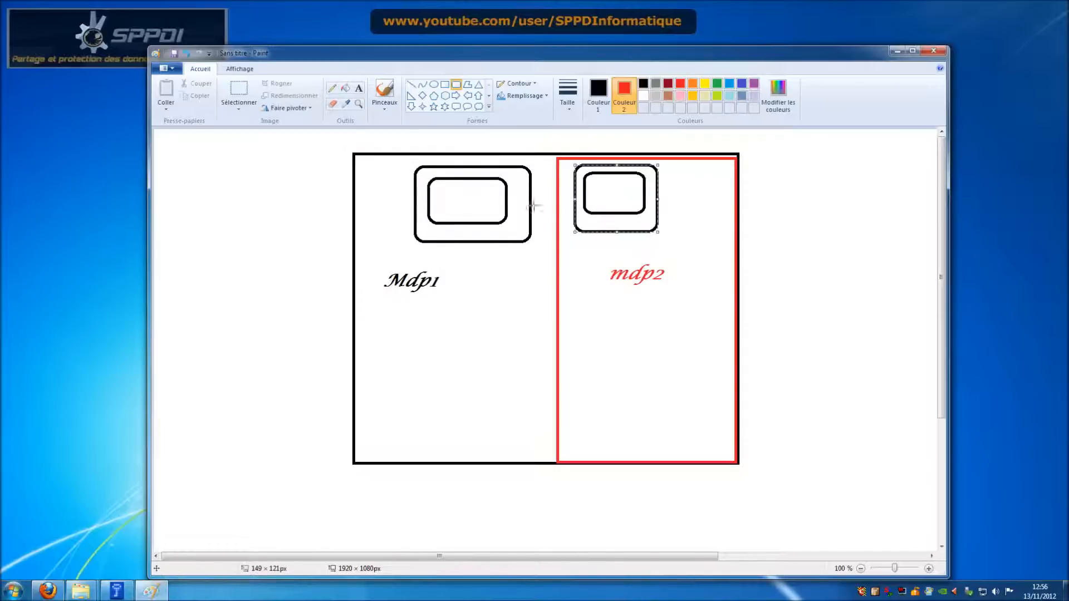
Step: Brush an X over the box in the red mdp2 section and minimise Paint
left_click(384, 99)
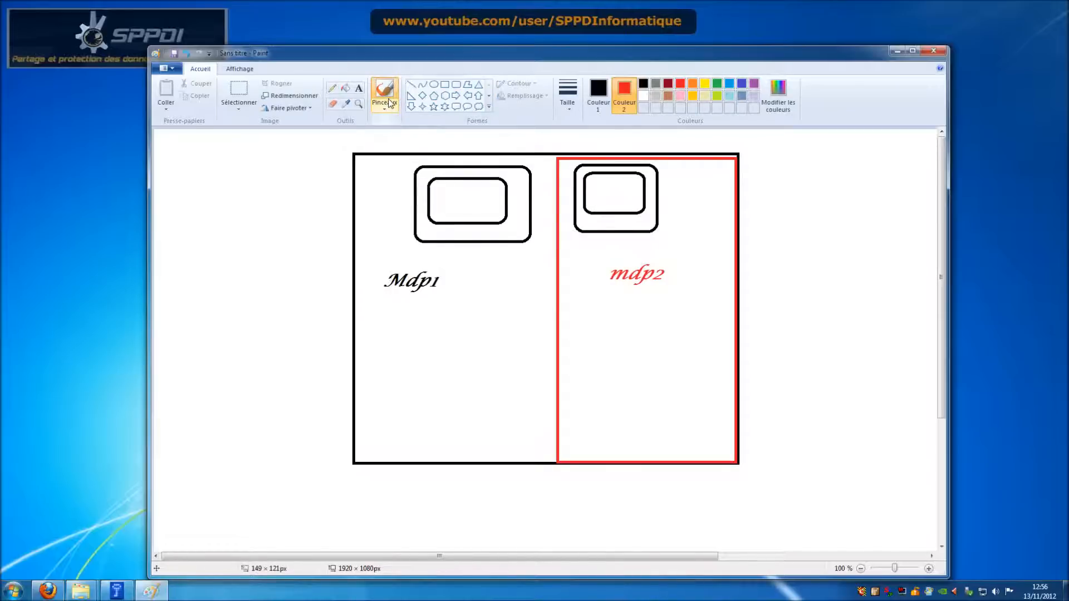
left_click_drag(567, 165, 656, 220)
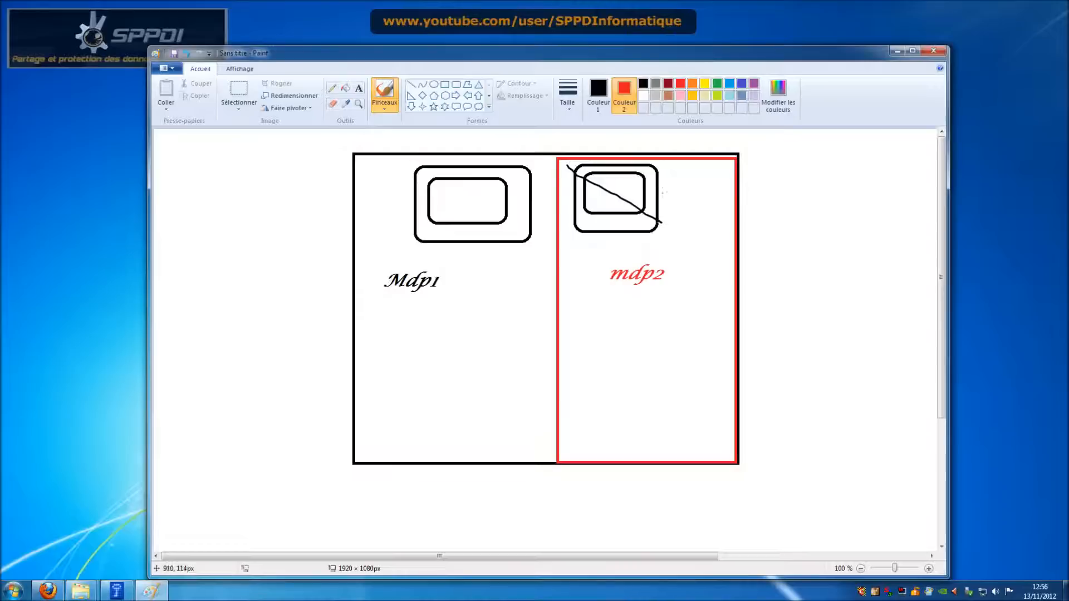
left_click_drag(656, 173, 565, 230)
left_click(893, 51)
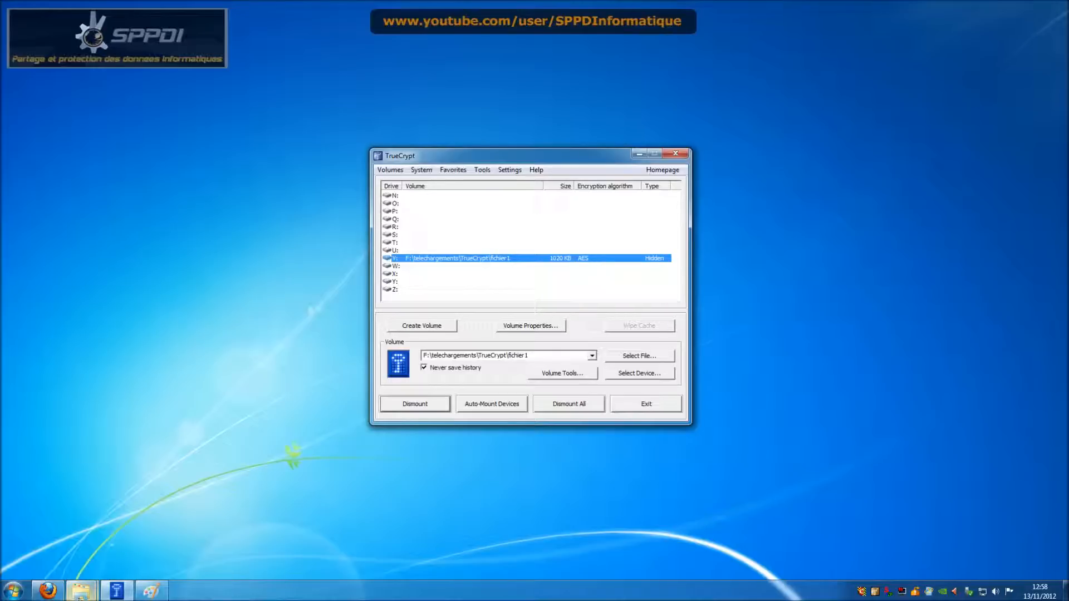
Step: Select TrueCrypt Format.exe in the TrueCrypt folder to copy it
mouse_move(79, 595)
left_click(70, 534)
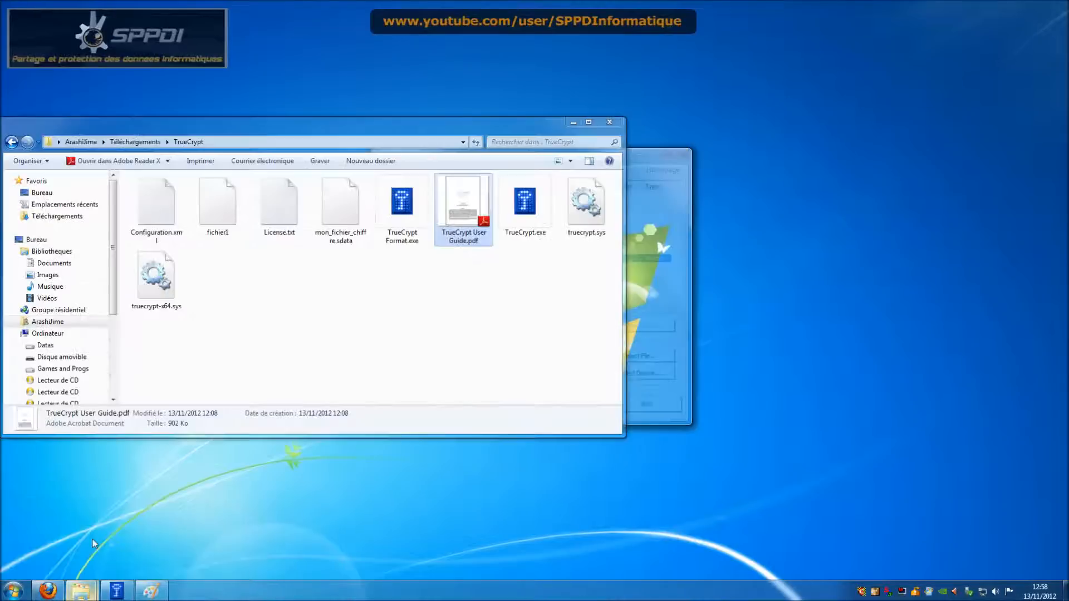
left_click(399, 241)
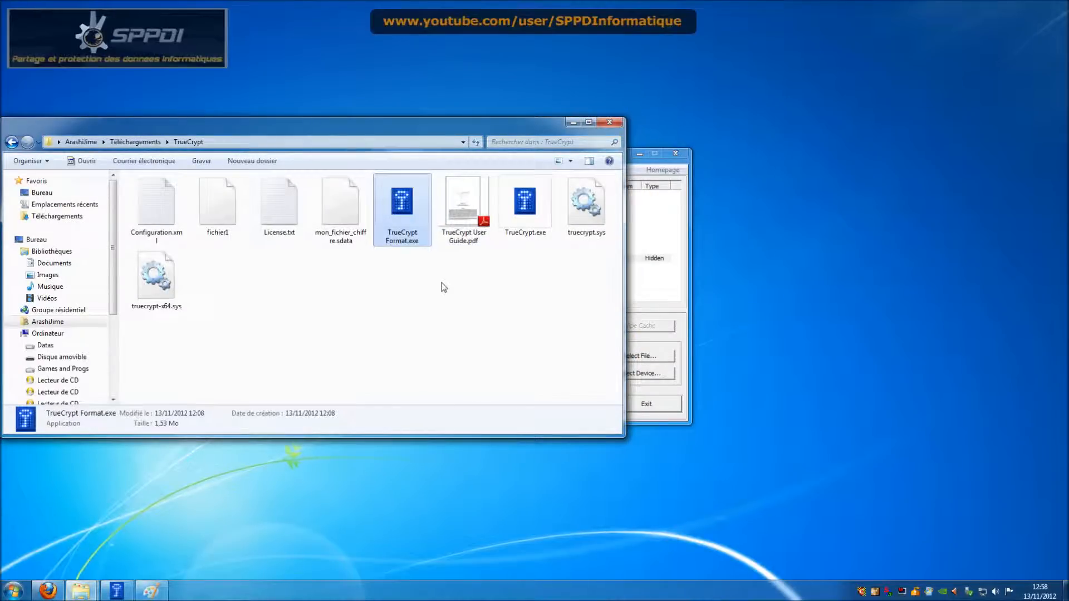
left_click(574, 122)
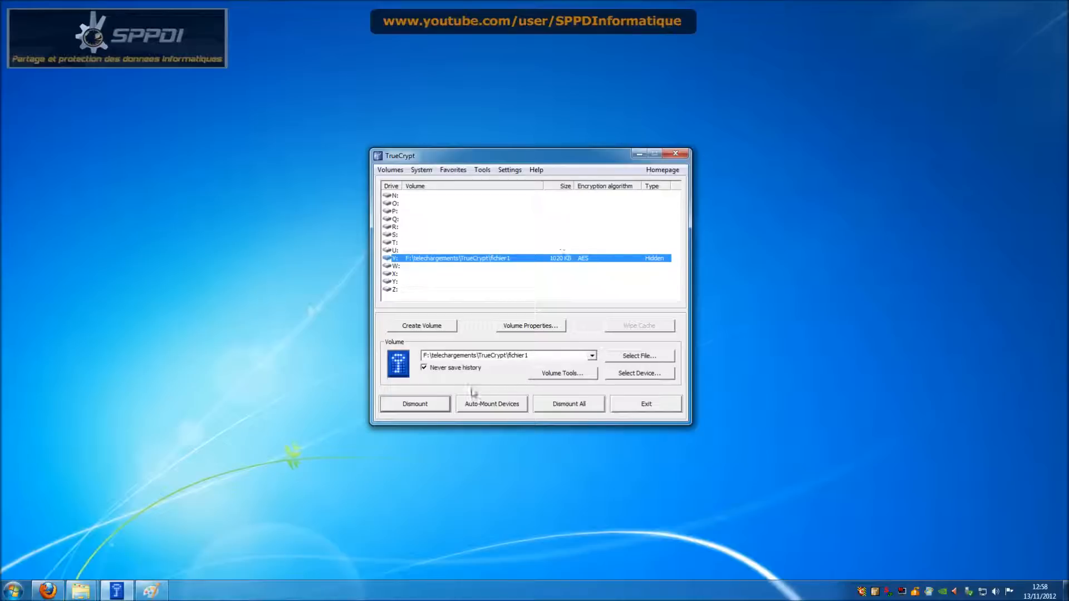
Step: Dismount V: and remount fichier1 there with the outer volume password
left_click(432, 406)
left_click(627, 361)
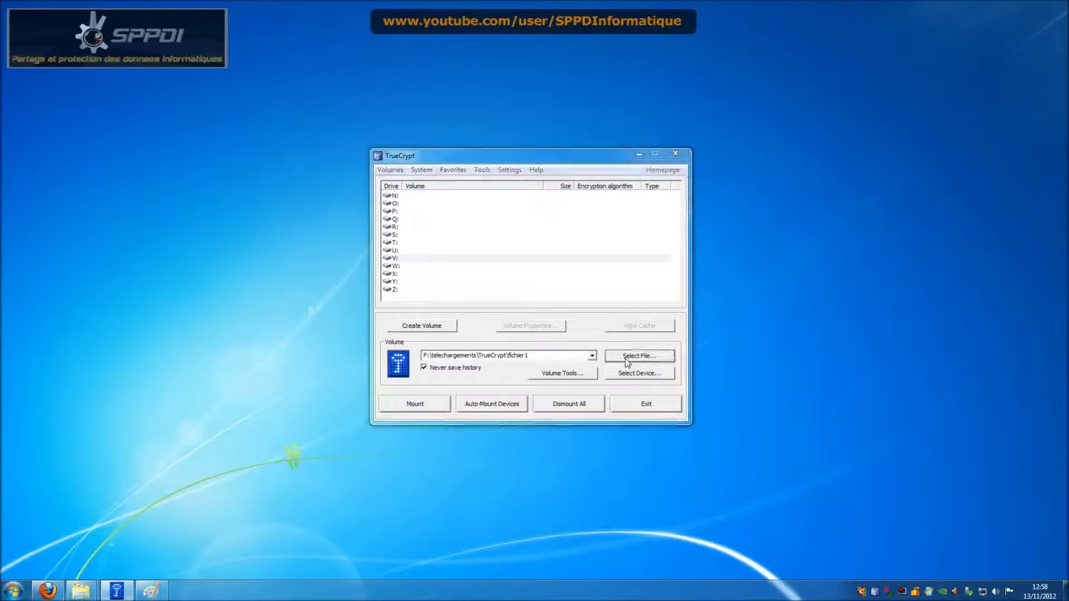
left_click(872, 458)
left_click(444, 406)
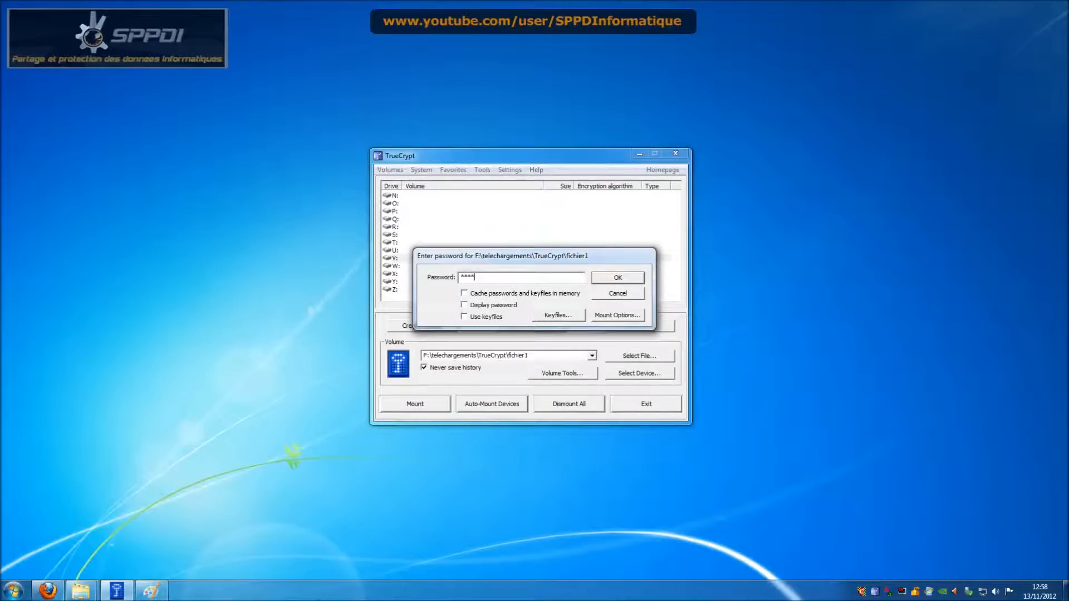
left_click(630, 277)
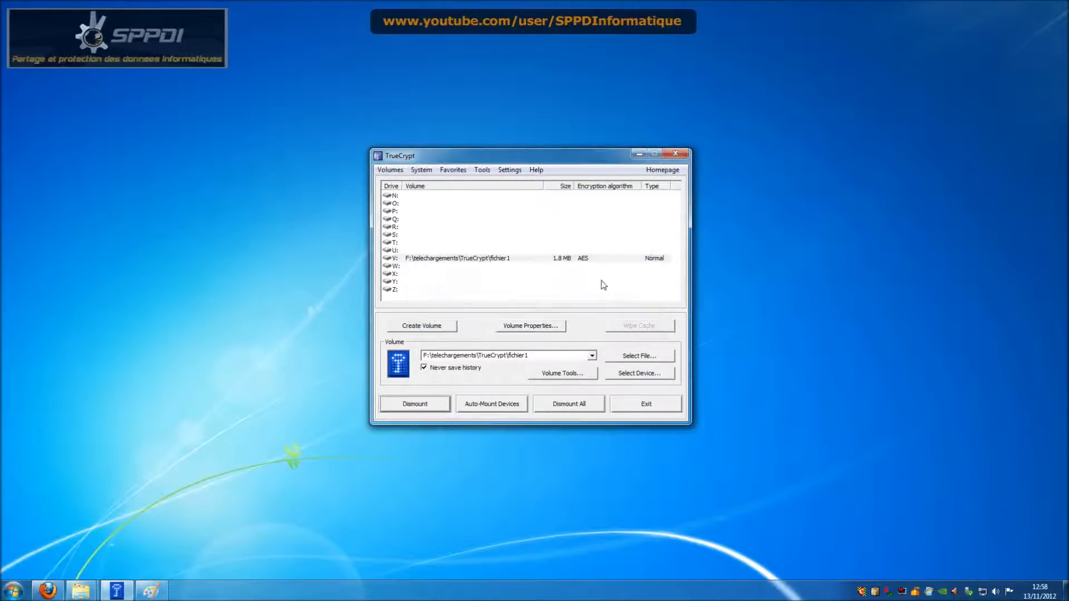
Step: Paste TrueCrypt Format.exe into the V: outer volume, close the drive and dismount it
key("ctrl+v")
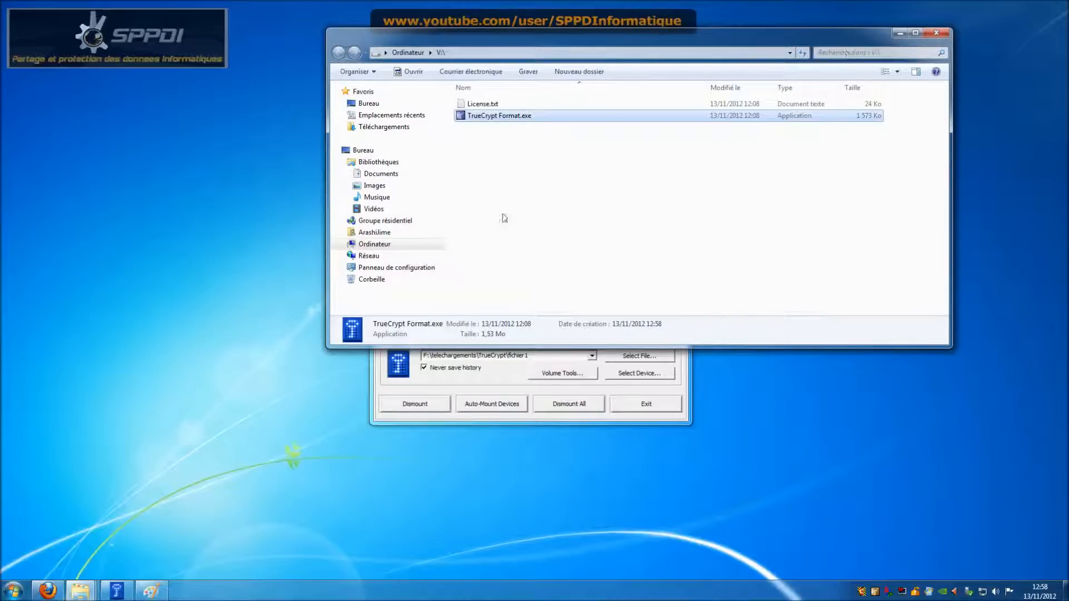
left_click(929, 35)
left_click(443, 405)
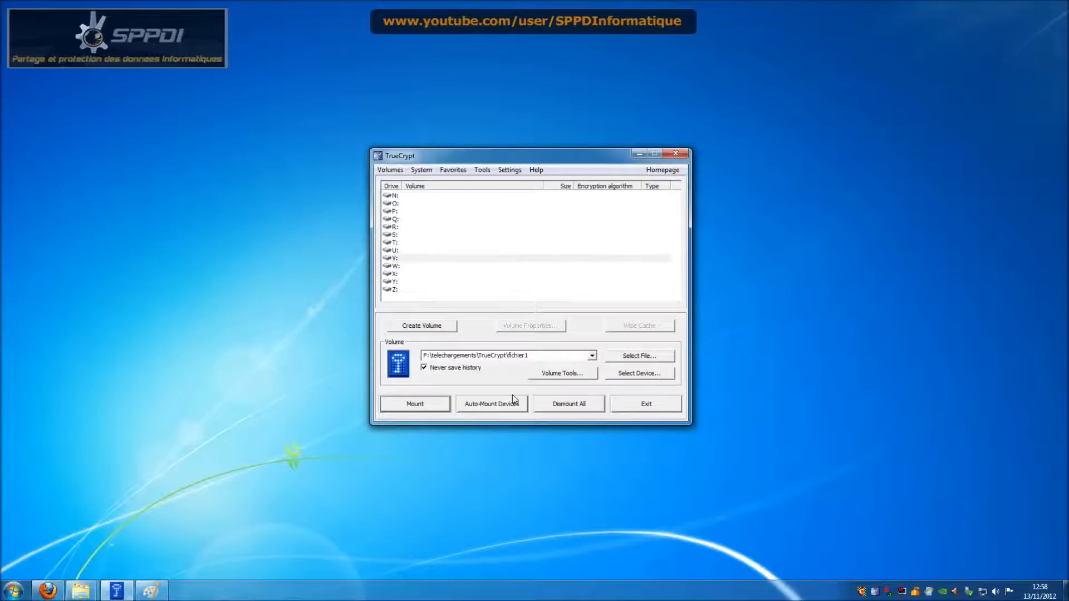
Step: Mount fichier1's hidden volume on V:, try opening it, and dismiss the 'not accessible' error
left_click(436, 408)
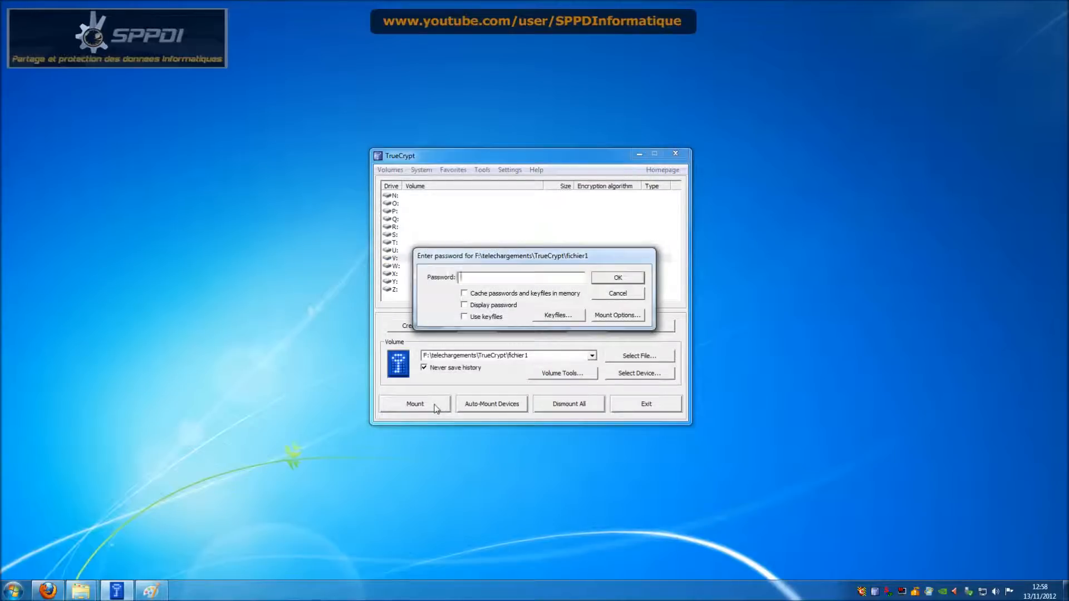
key("Return")
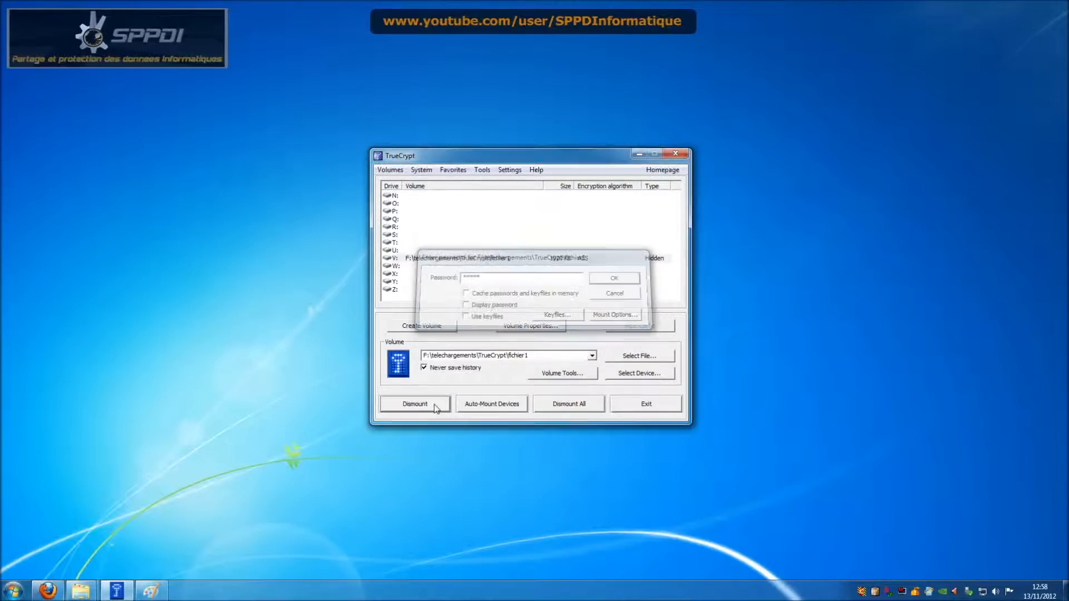
double_click(524, 258)
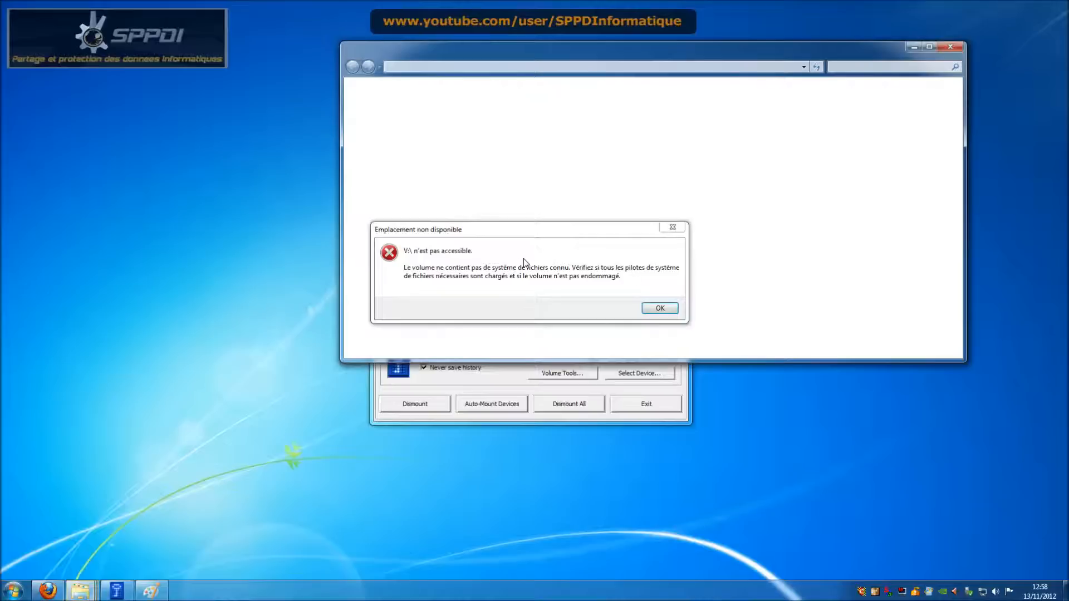
left_click(660, 308)
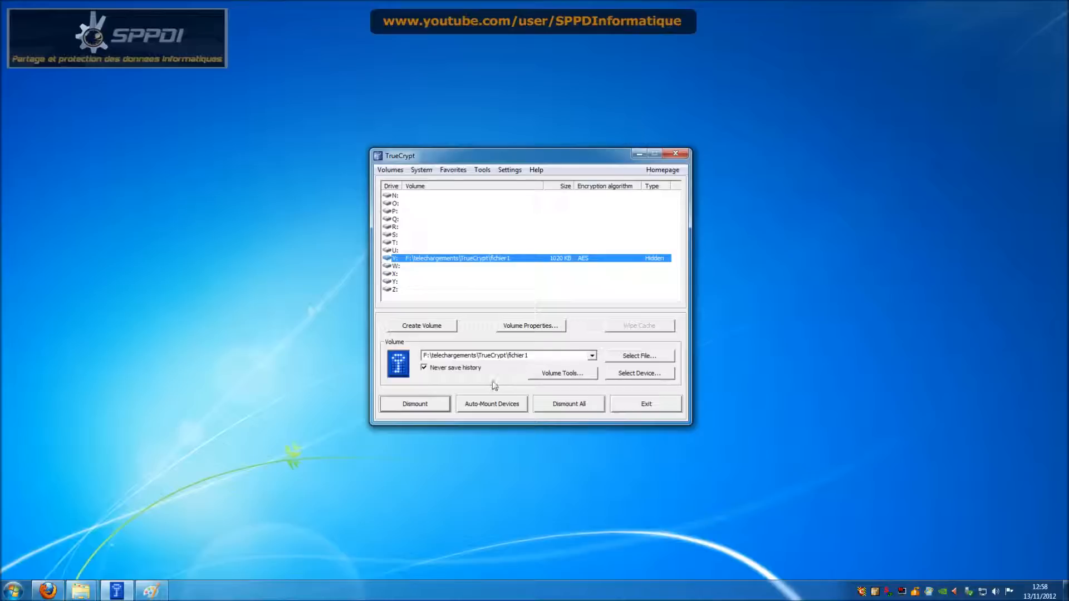
Step: Dismount the hidden volume and remount fichier1 on V: with the outer password
mouse_move(81, 591)
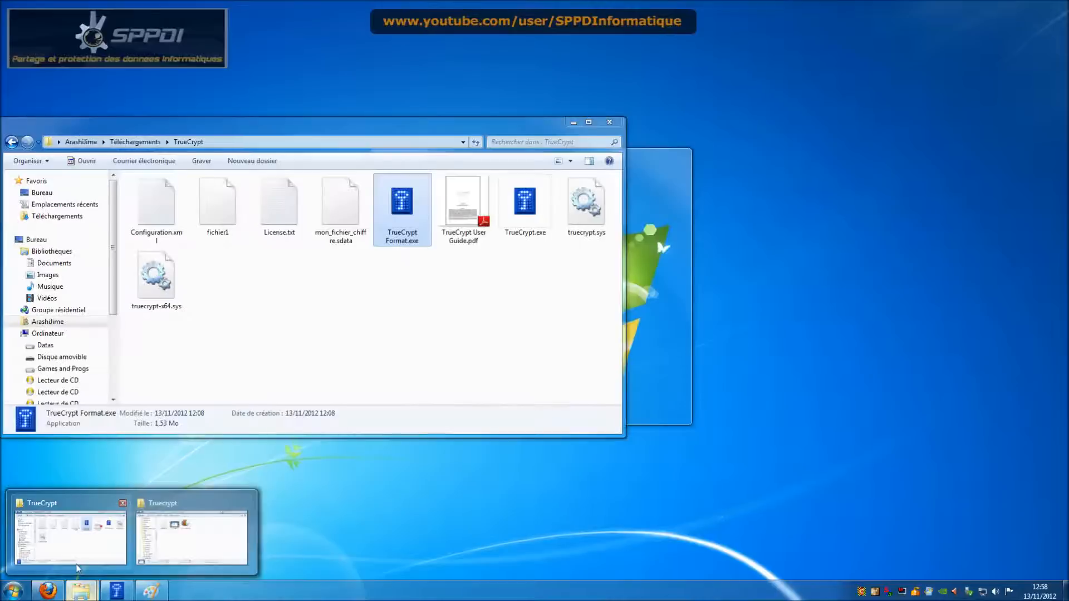
left_click(196, 550)
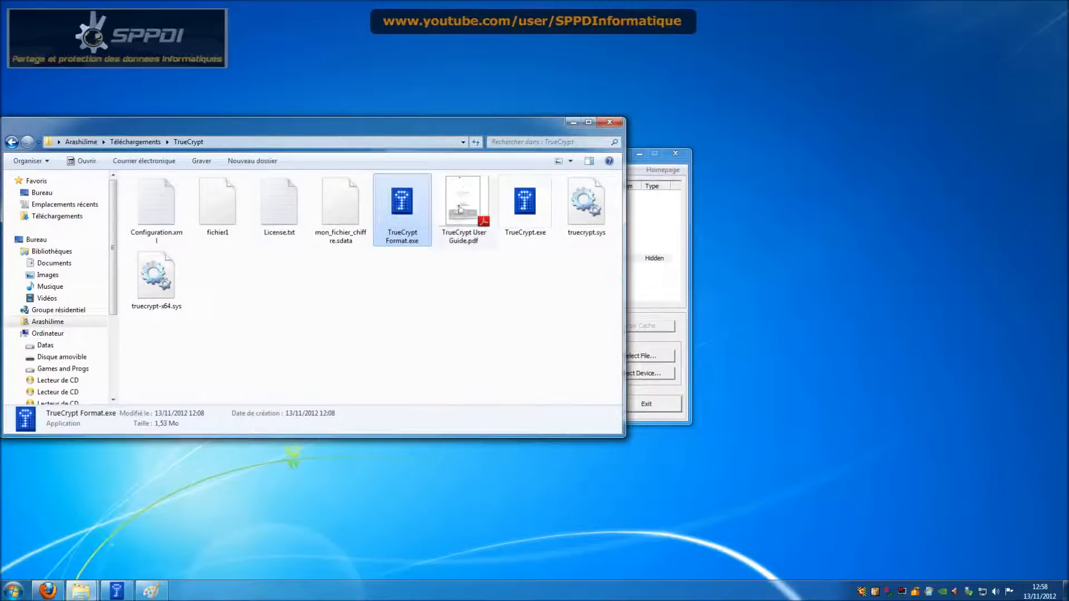
left_click(684, 306)
left_click(430, 408)
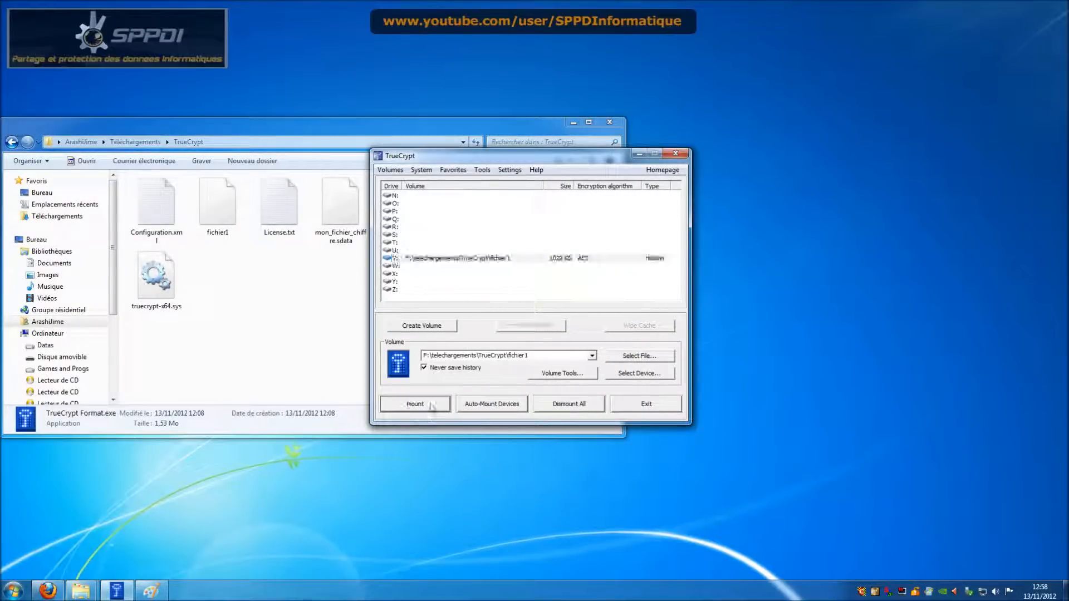
left_click(419, 407)
type("***")
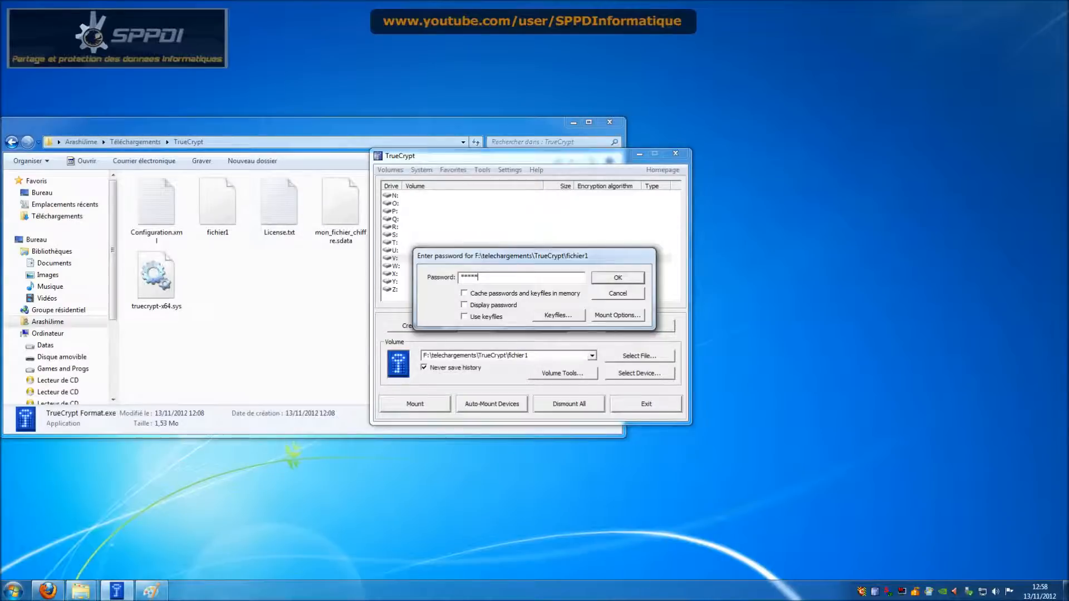
key("Return")
Step: Delete TrueCrypt Format.exe from V: so only License.txt remains
double_click(526, 259)
left_click(526, 143)
key("Delete")
key("Return")
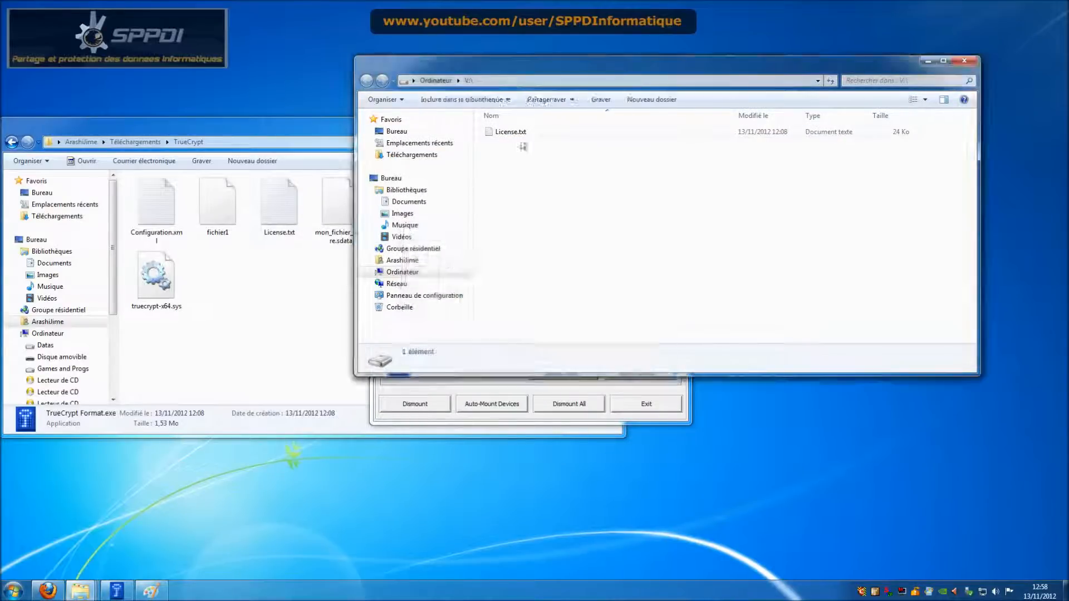
left_click(964, 61)
Step: Dismount V:, mount fichier1 again, and dismiss the 'already mounted' warning
left_click(440, 405)
left_click(440, 406)
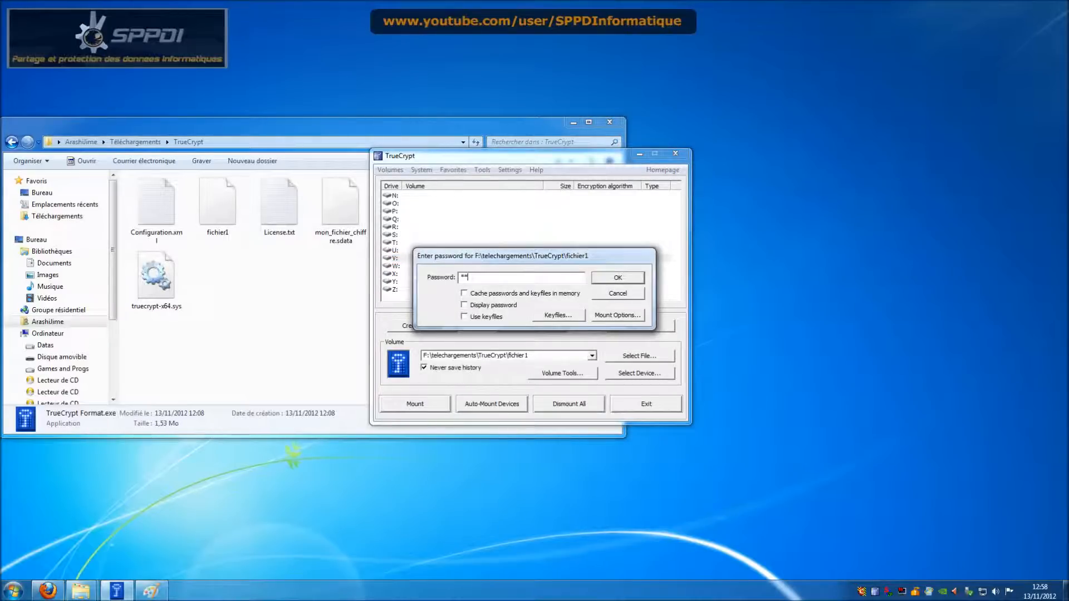
key("Return")
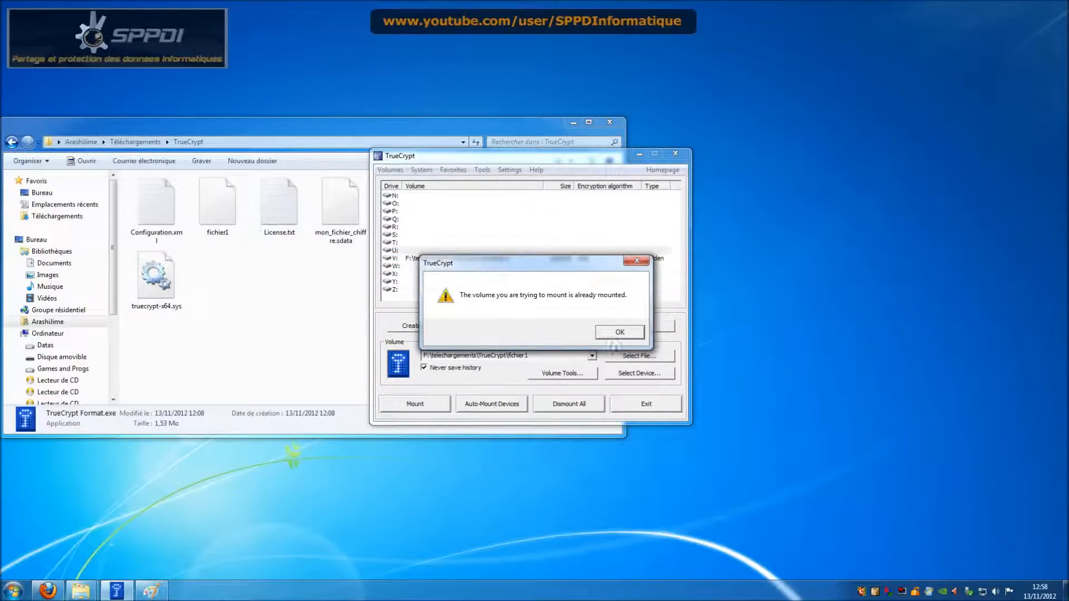
key("Return")
double_click(564, 262)
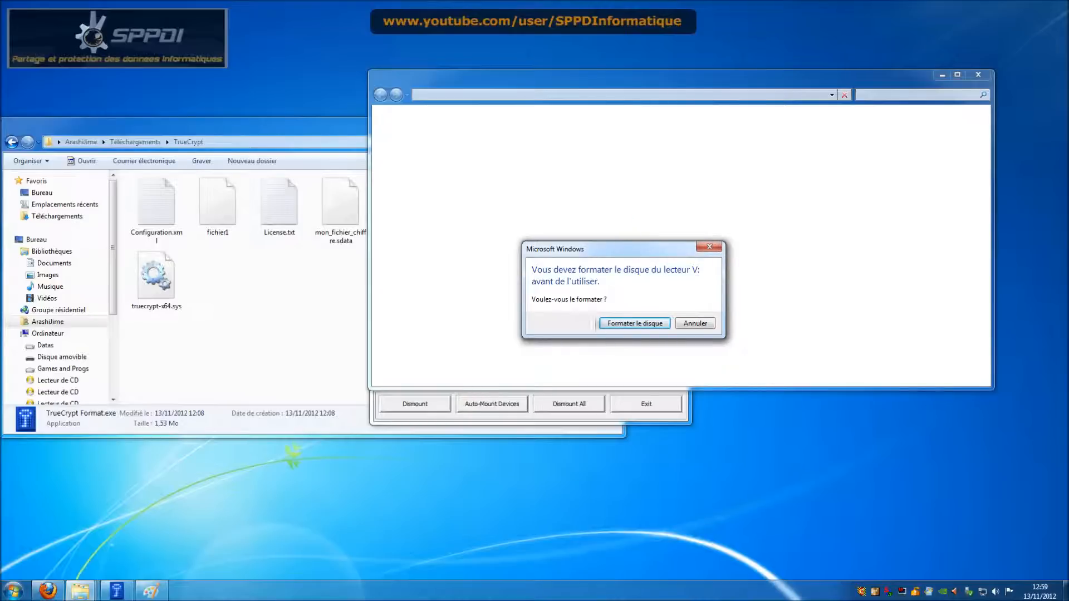
left_click(635, 324)
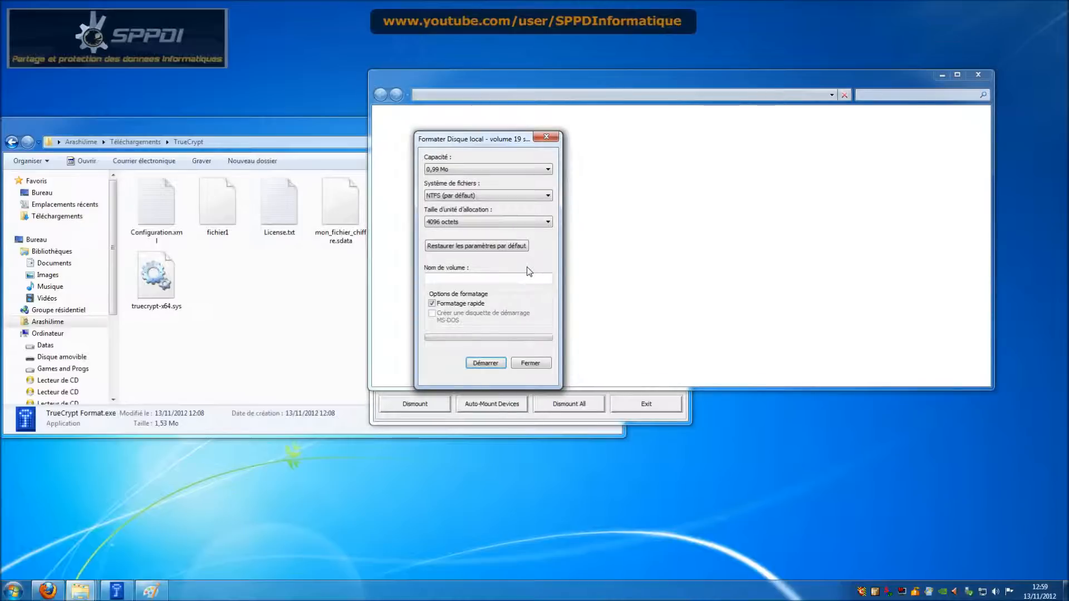
left_click(492, 364)
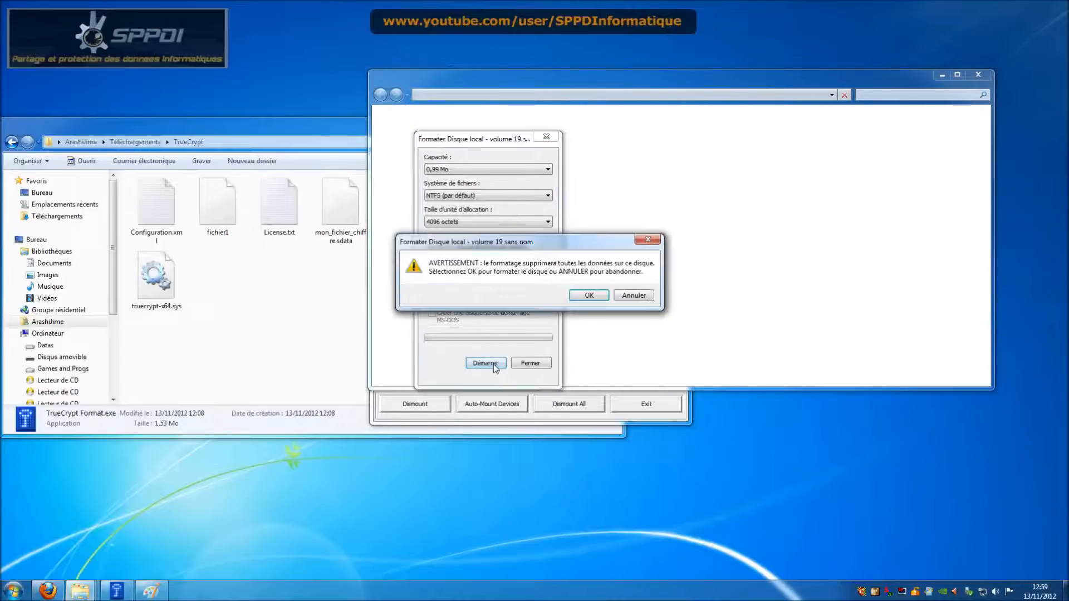
left_click(603, 295)
left_click(604, 294)
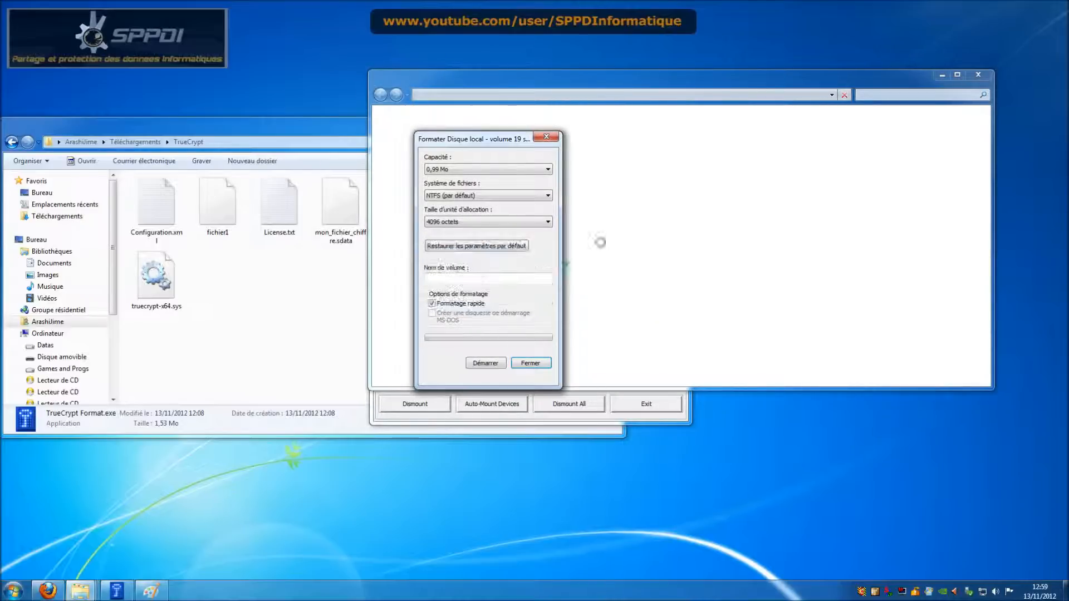
left_click(530, 363)
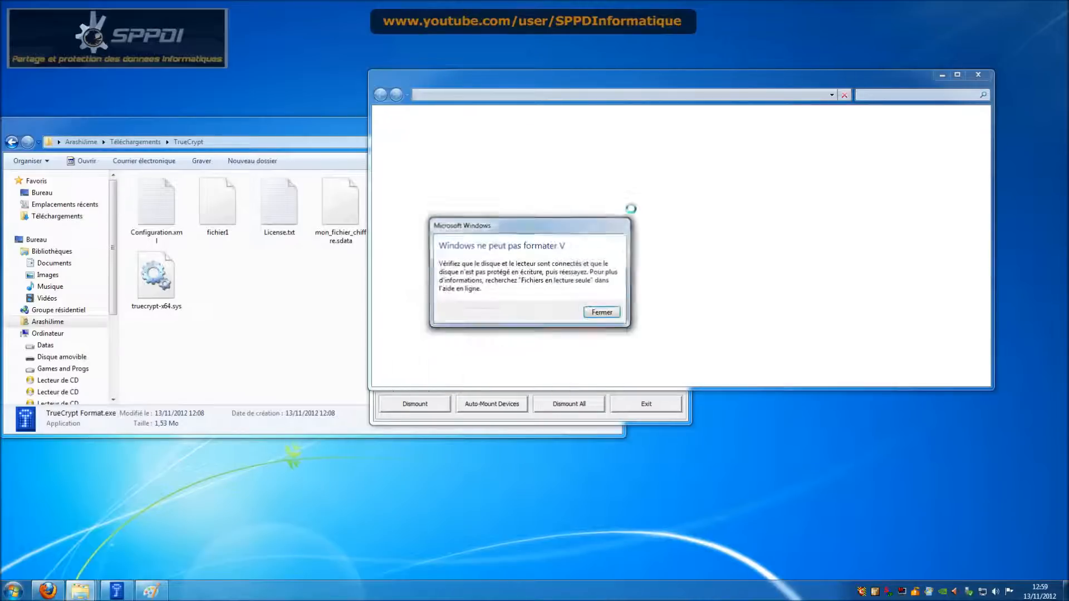
left_click(600, 313)
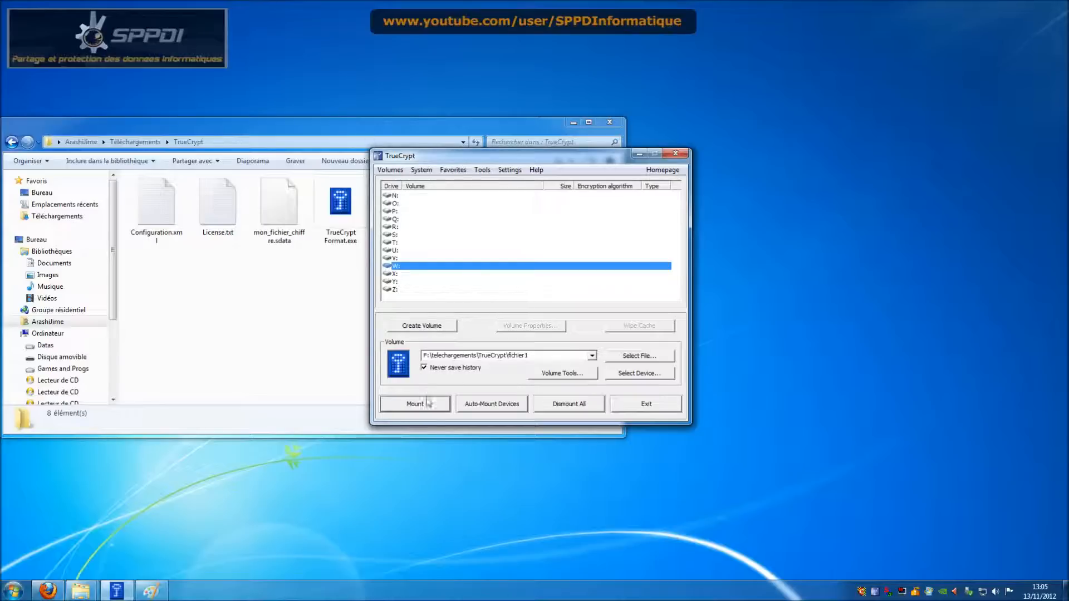
Step: Start the Volume Creation Wizard with an encrypted file container and choose Hidden TrueCrypt volume
left_click(440, 330)
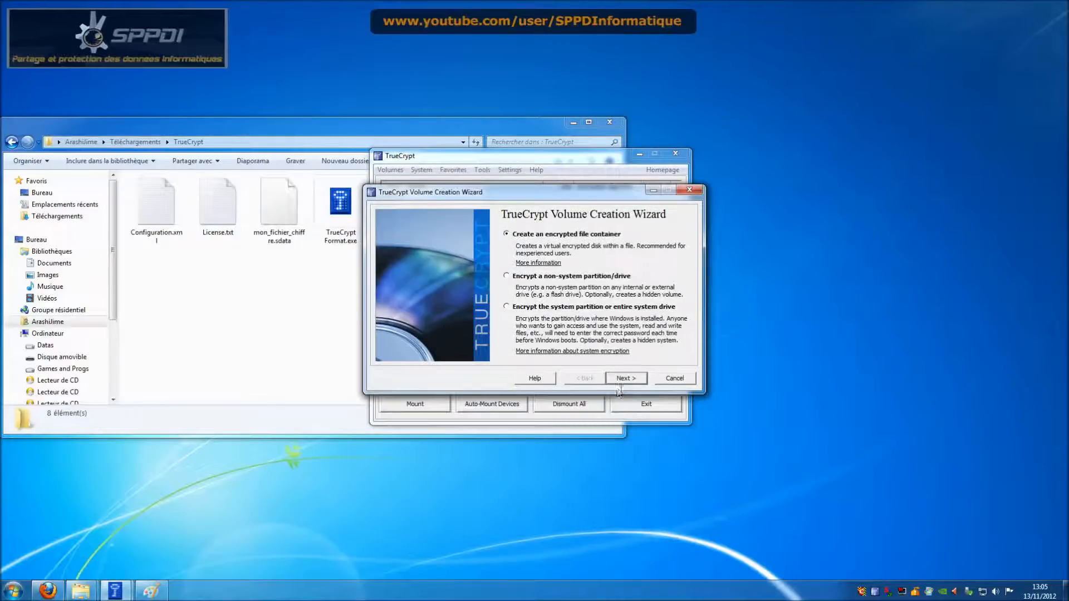
left_click(624, 380)
left_click(557, 277)
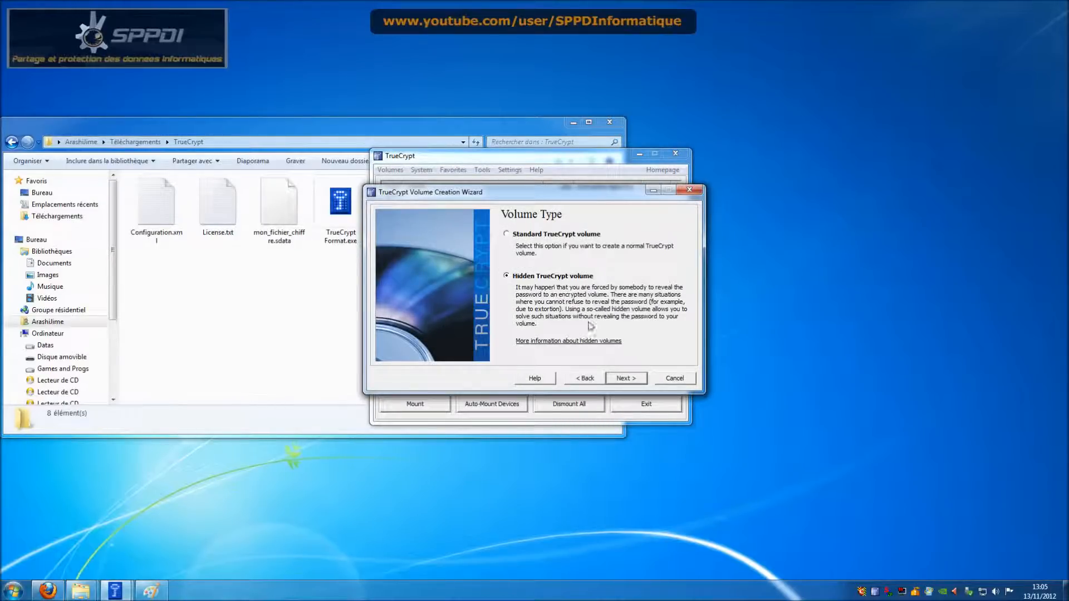
left_click(626, 378)
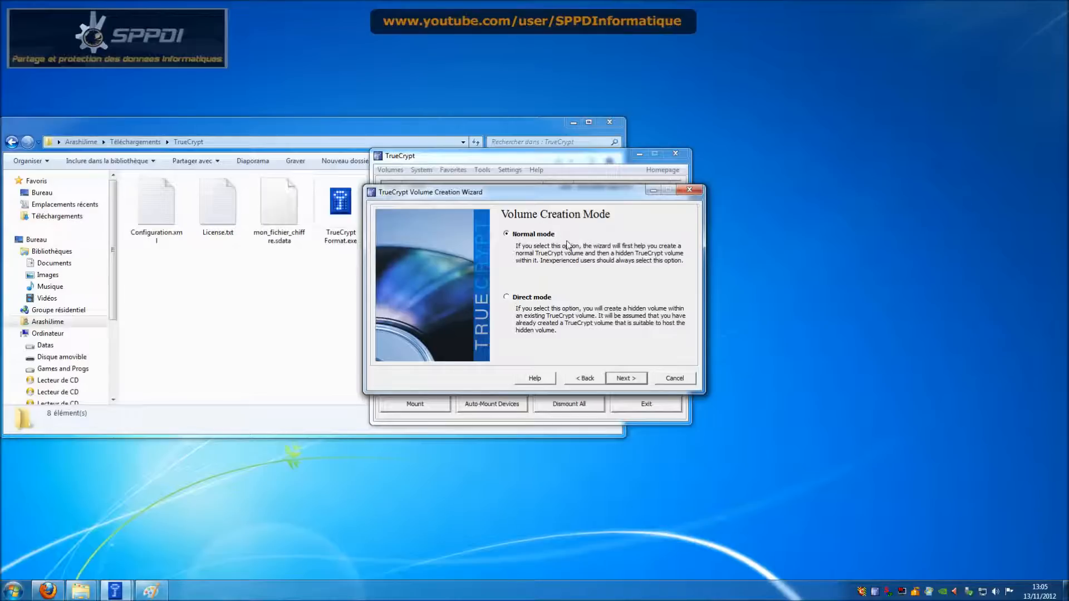
Step: Choose direct mode and select mon_fichier_chiffre.sdata as the existing outer container
left_click(518, 298)
left_click(625, 379)
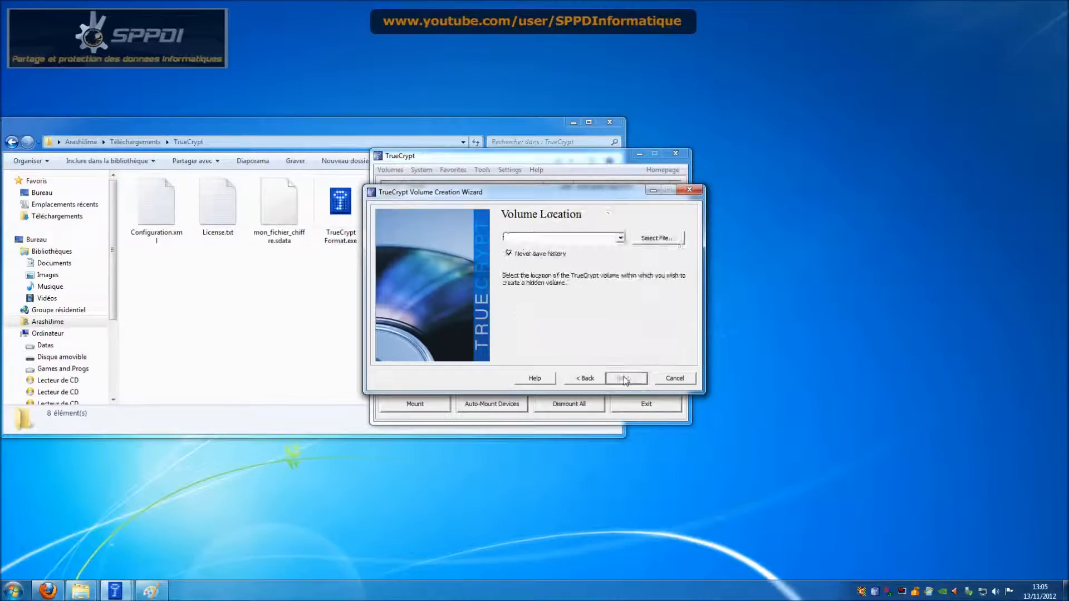
left_click(642, 238)
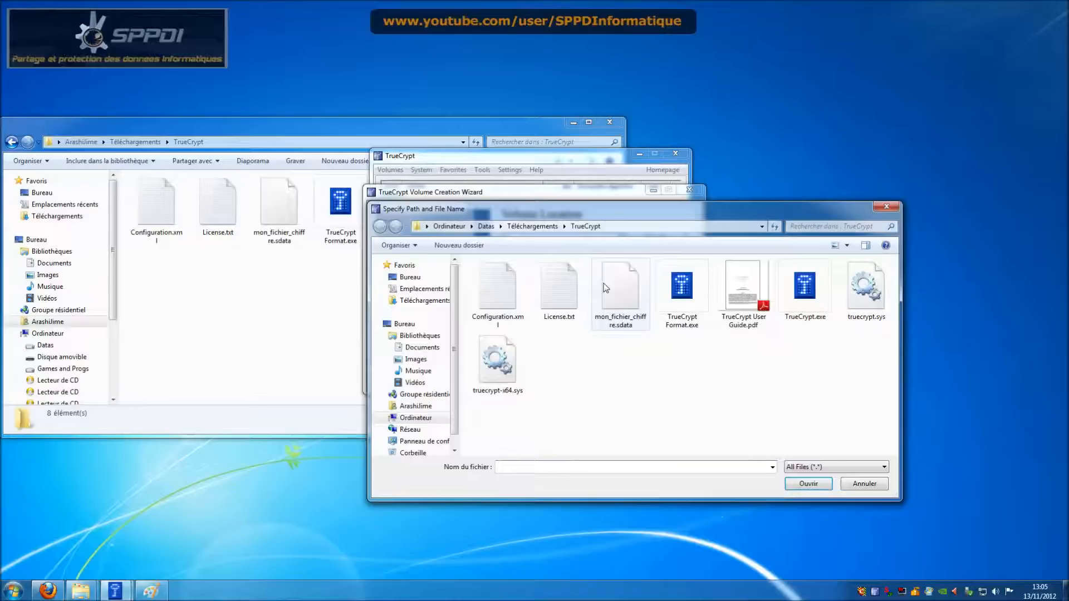
left_click(621, 293)
left_click(807, 484)
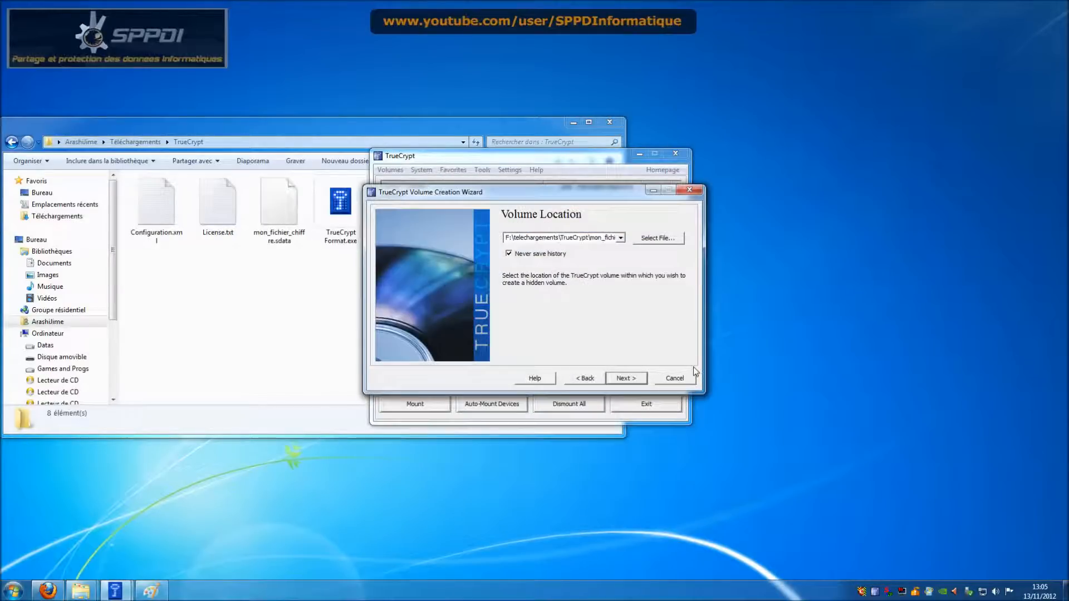
Step: Enter the outer volume password and advance to the hidden volume encryption options
left_click(634, 380)
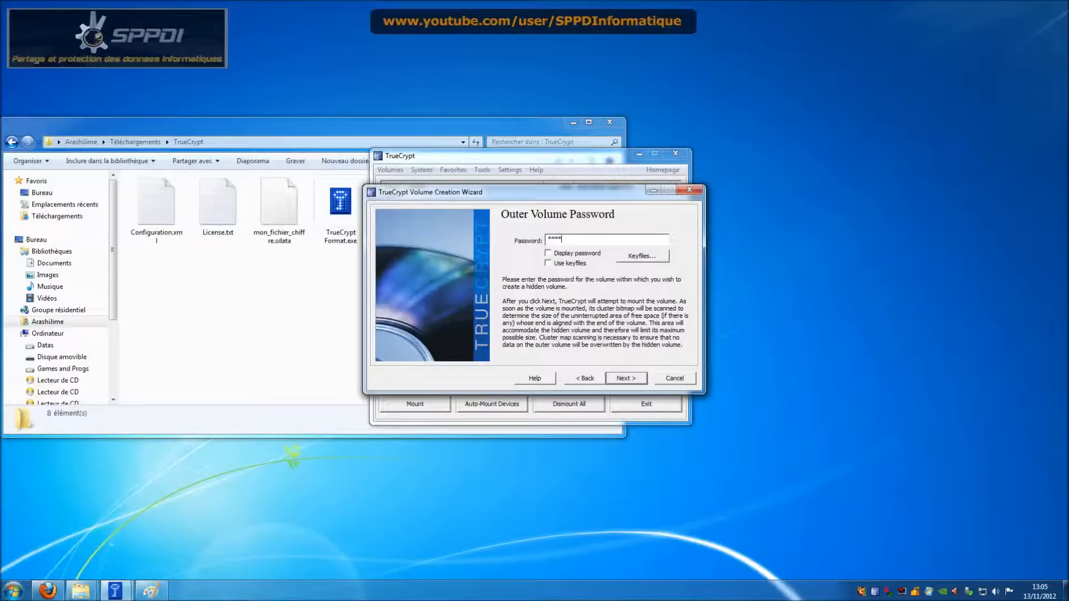
left_click(619, 378)
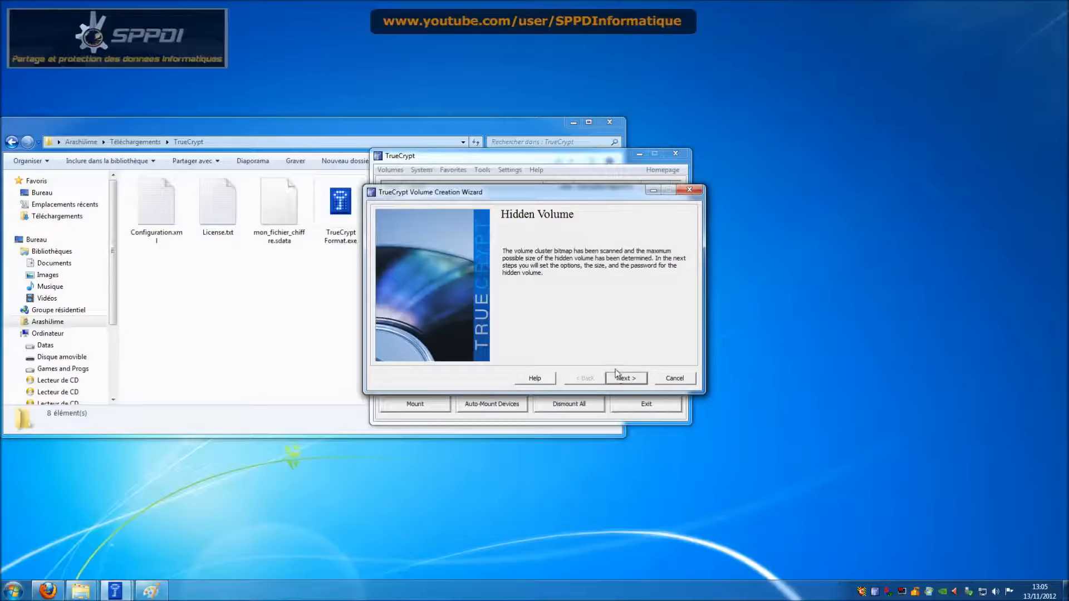
left_click(624, 379)
Step: Keep AES encryption and set the hidden volume size to 1 MB
left_click(623, 379)
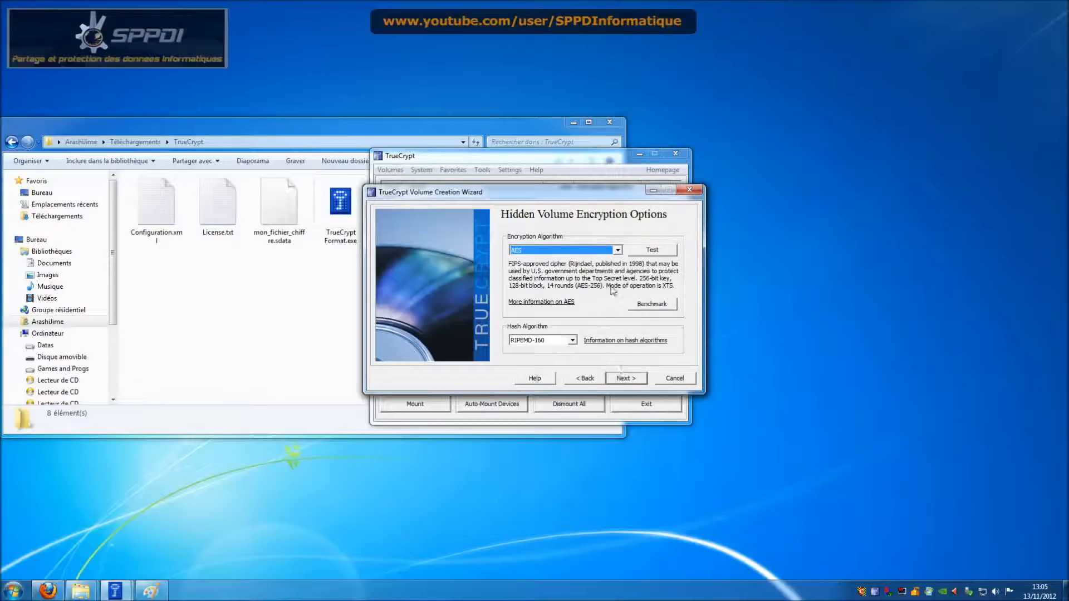
type("1")
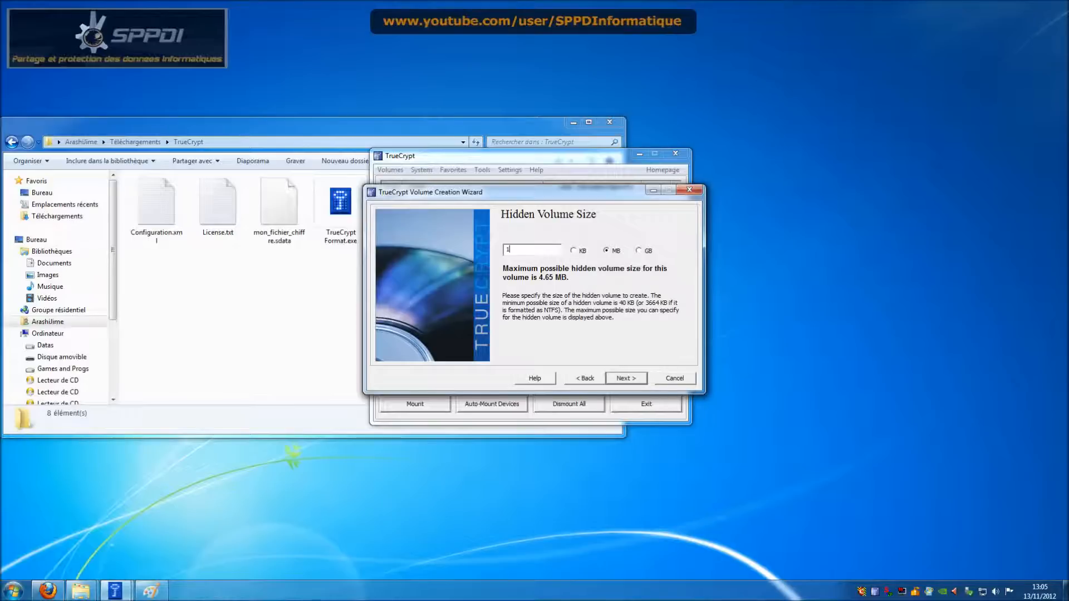
left_click(637, 385)
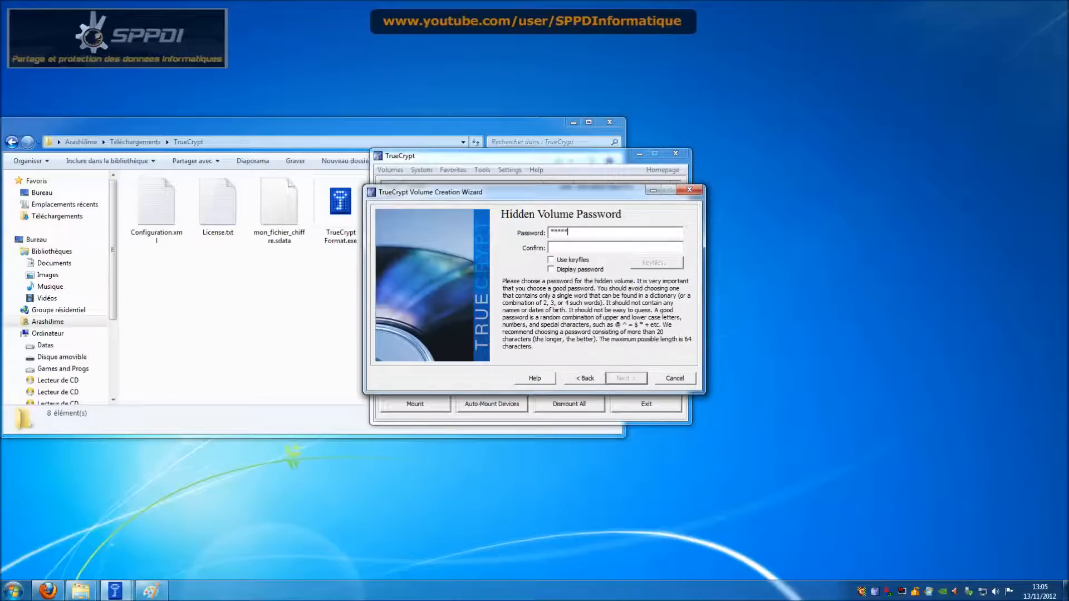
Step: Set the hidden volume password, accept the short-password warning, format the volume, and exit the wizard
type("5")
left_click(626, 378)
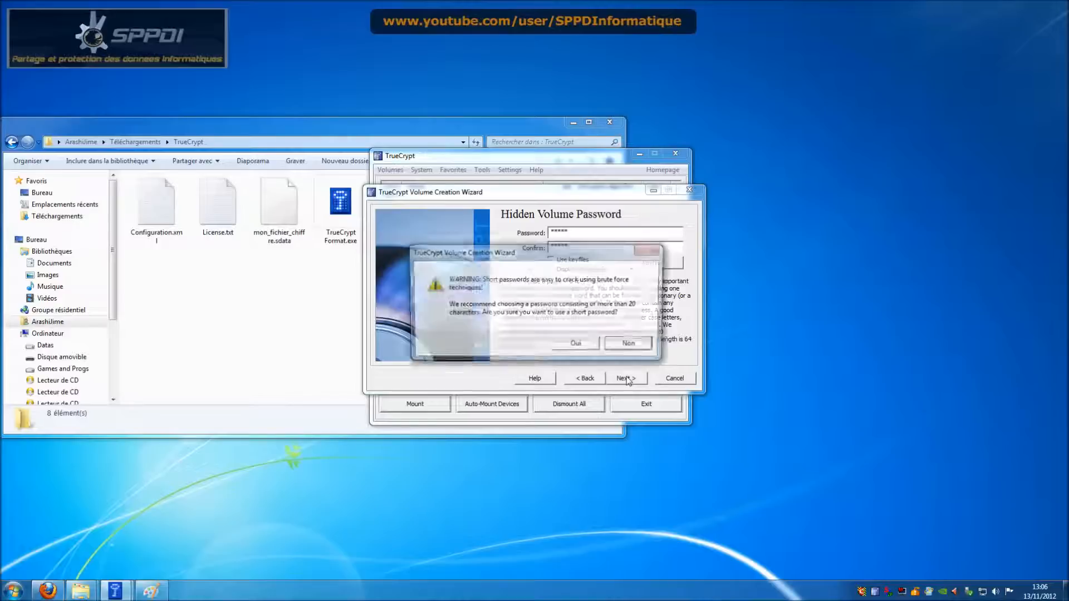
left_click(590, 345)
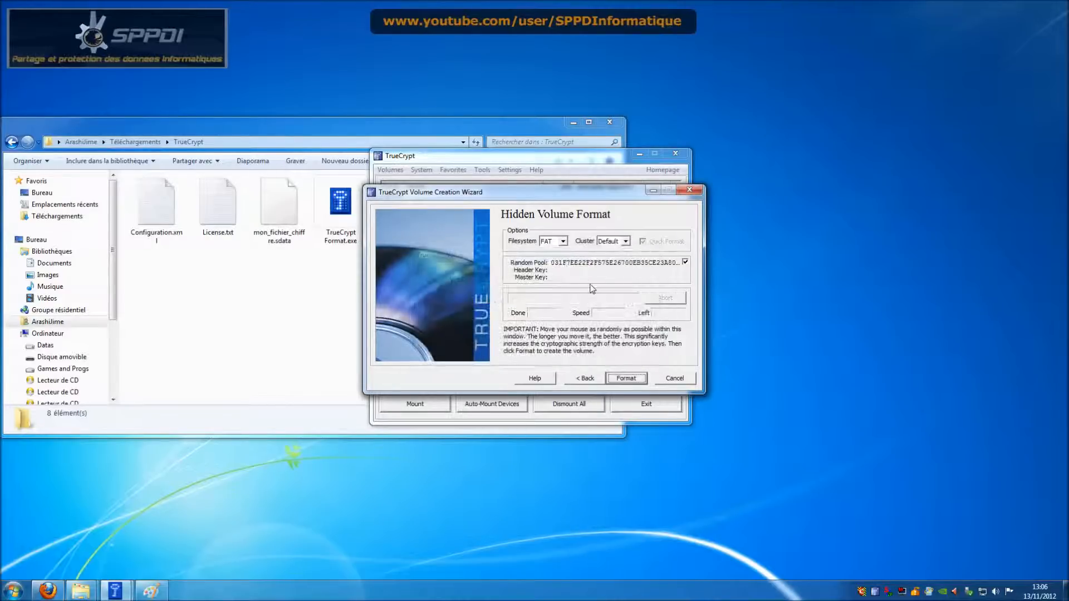
left_click(634, 381)
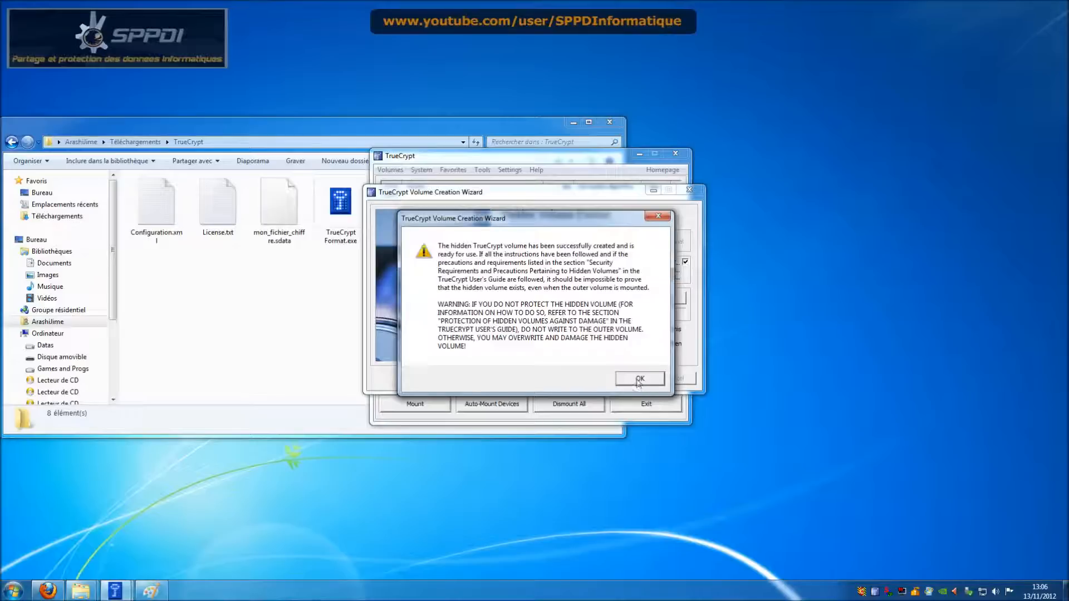
left_click(637, 380)
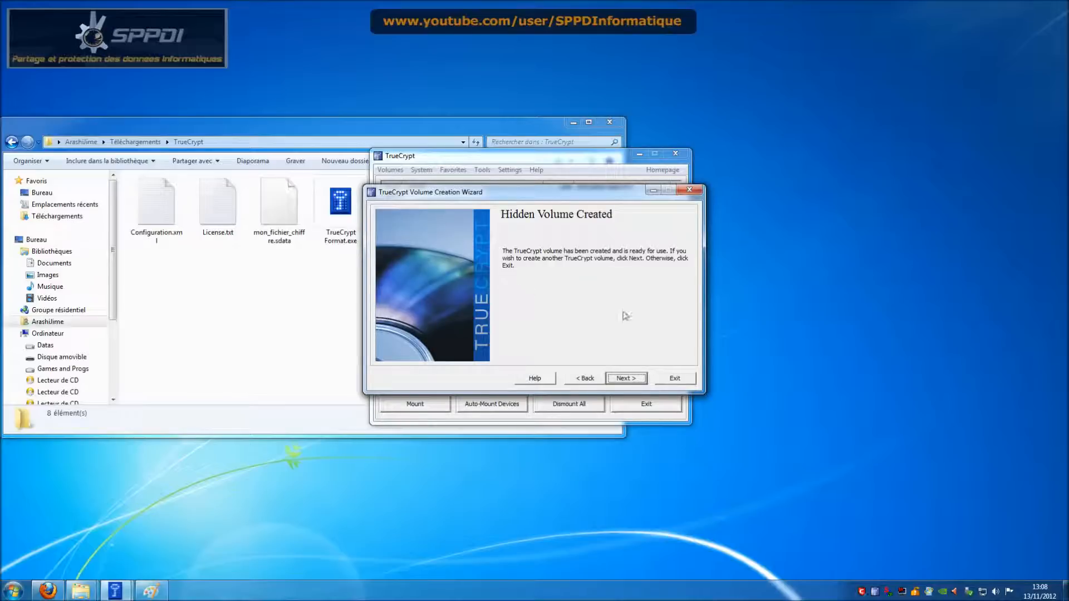
left_click(670, 377)
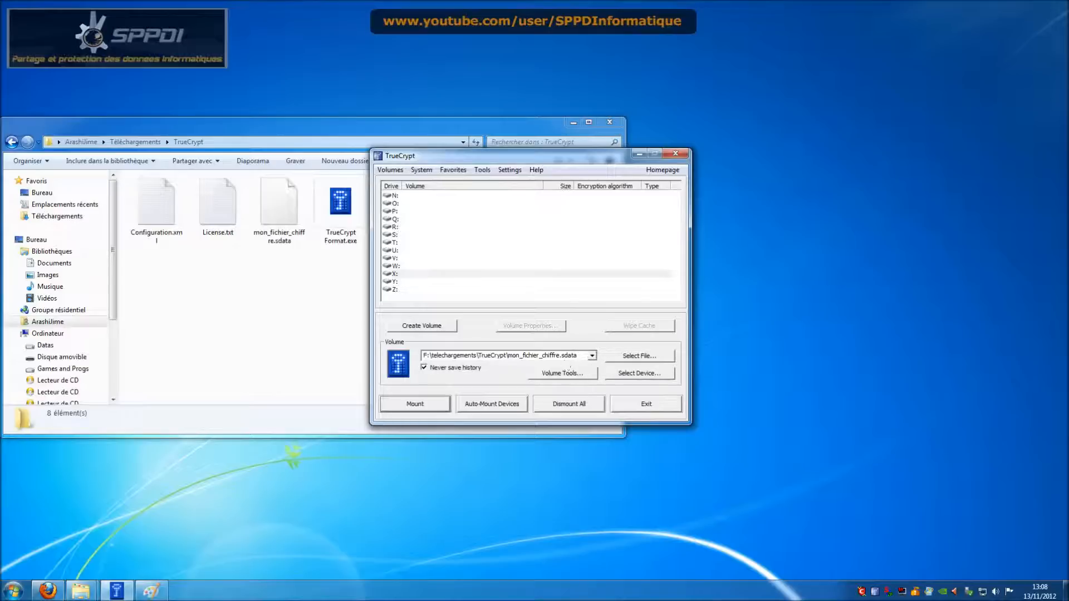
Step: Select mon_fichier_chiffre.sdata for mounting and enter its outer volume password
left_click(617, 355)
left_click(627, 262)
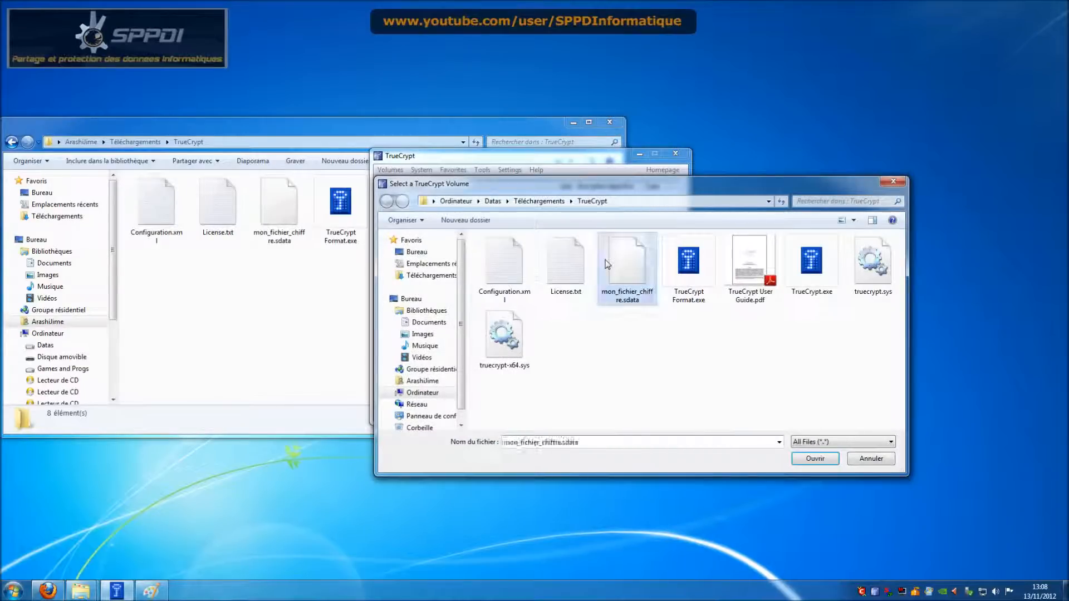
left_click(827, 459)
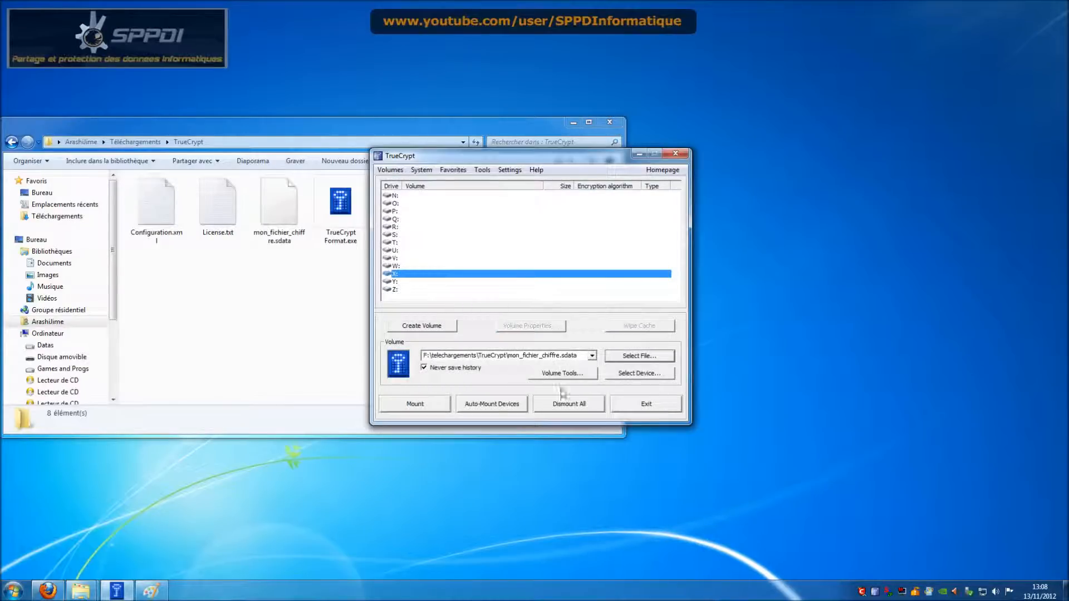
left_click(430, 406)
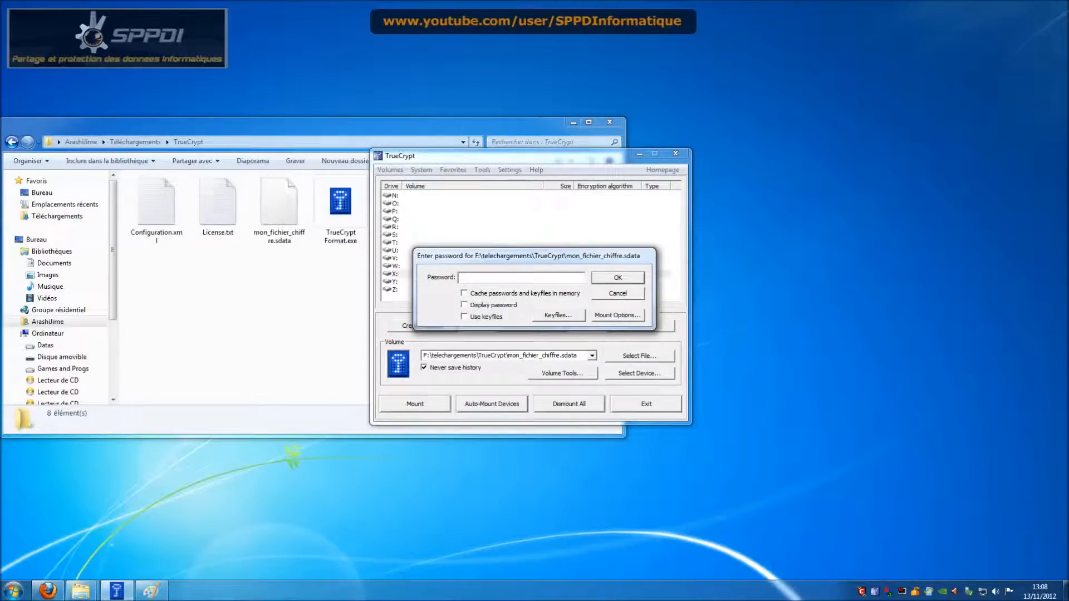
type("****")
Step: Enable 'Protect hidden volume' with the hidden password and mount the outer volume on X:
left_click(621, 315)
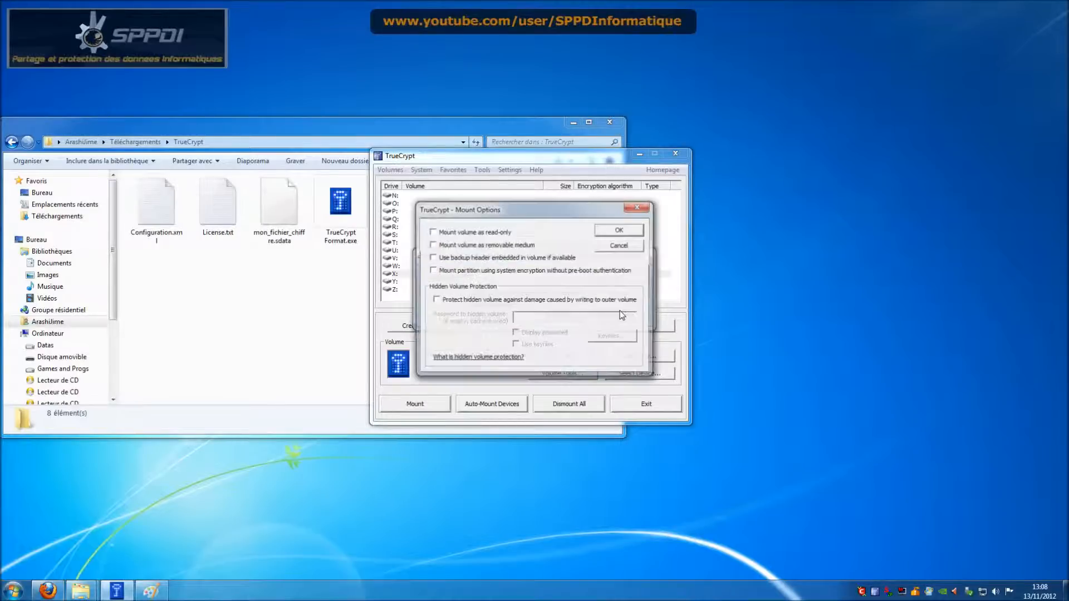
left_click(493, 300)
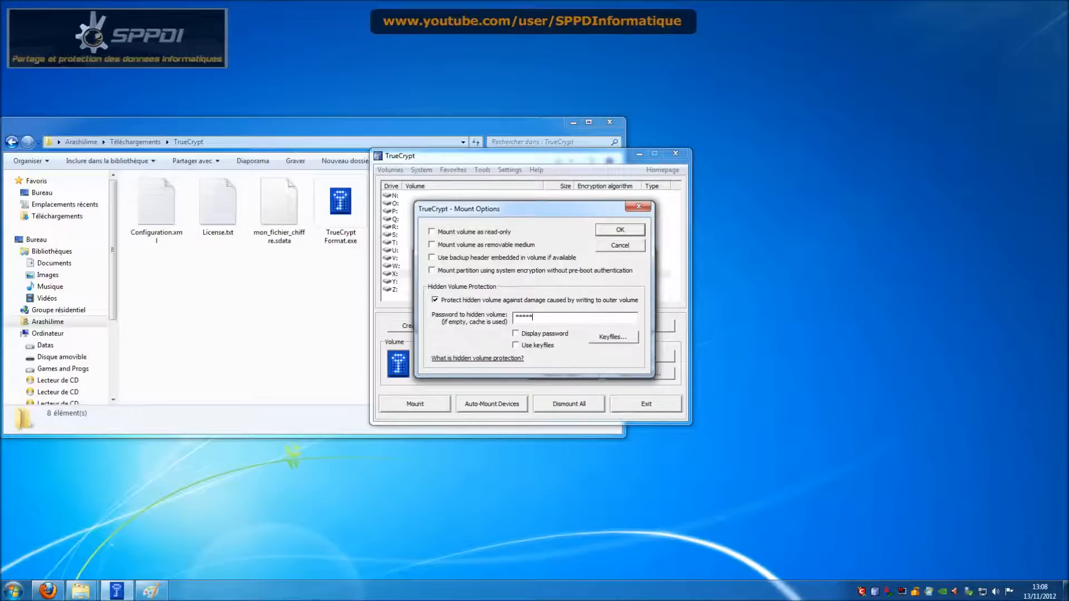
left_click(546, 337)
left_click(550, 334)
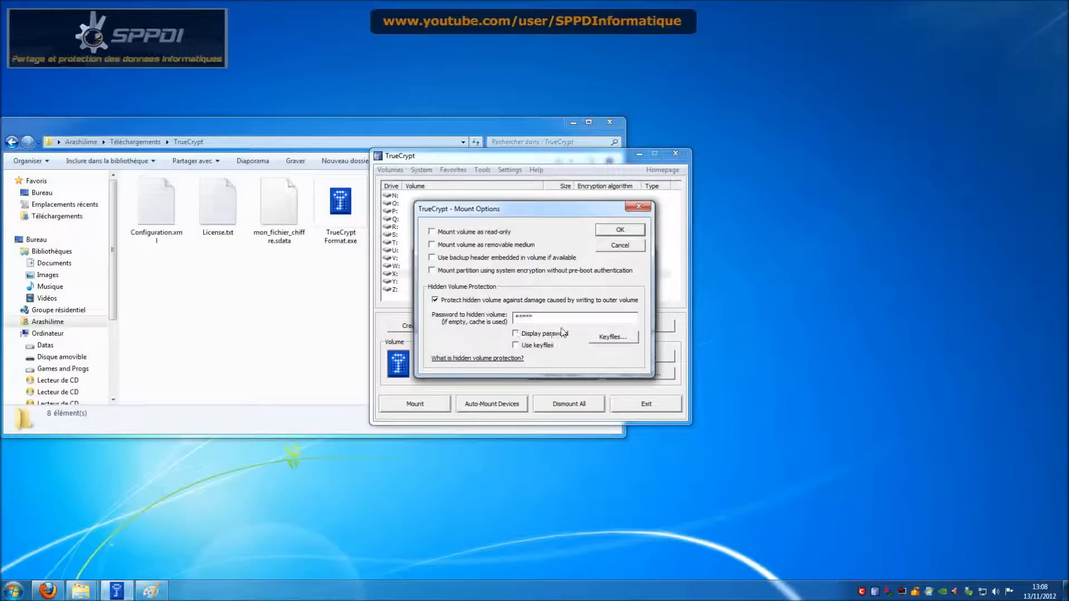
left_click(622, 231)
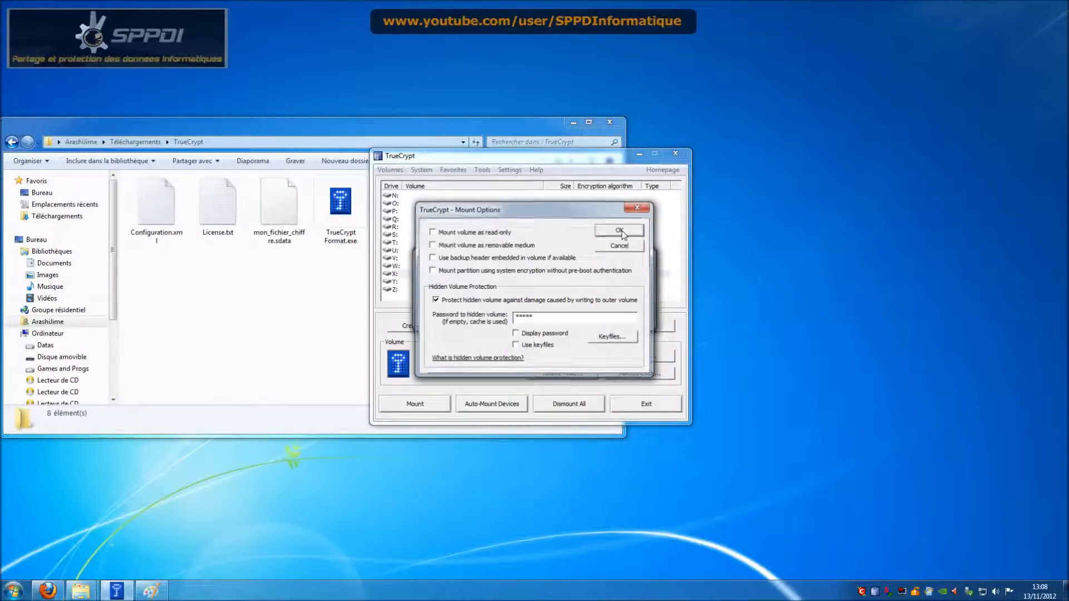
left_click(632, 279)
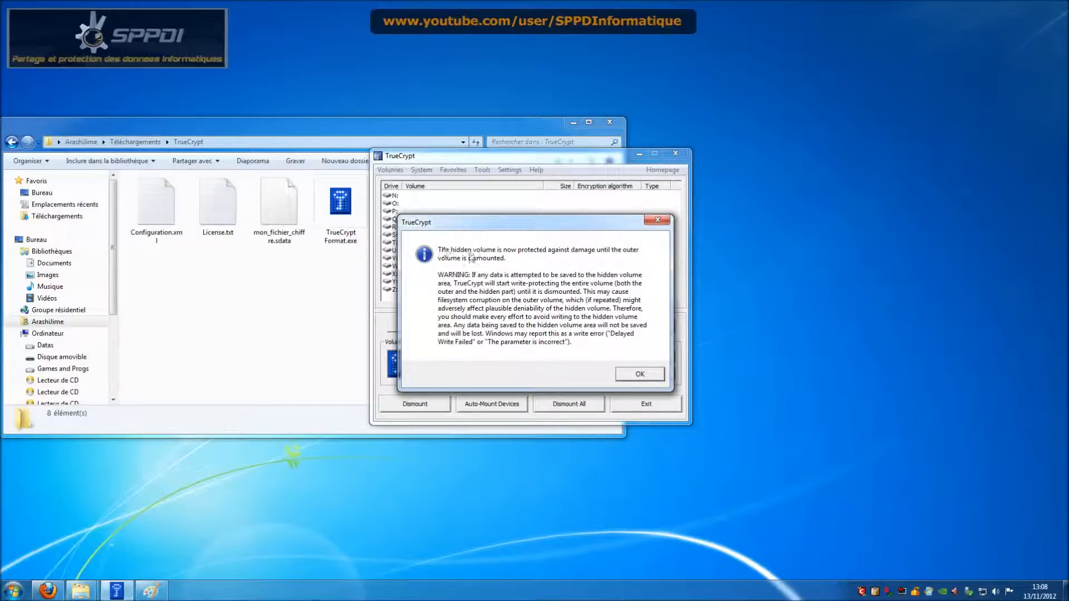
left_click(638, 375)
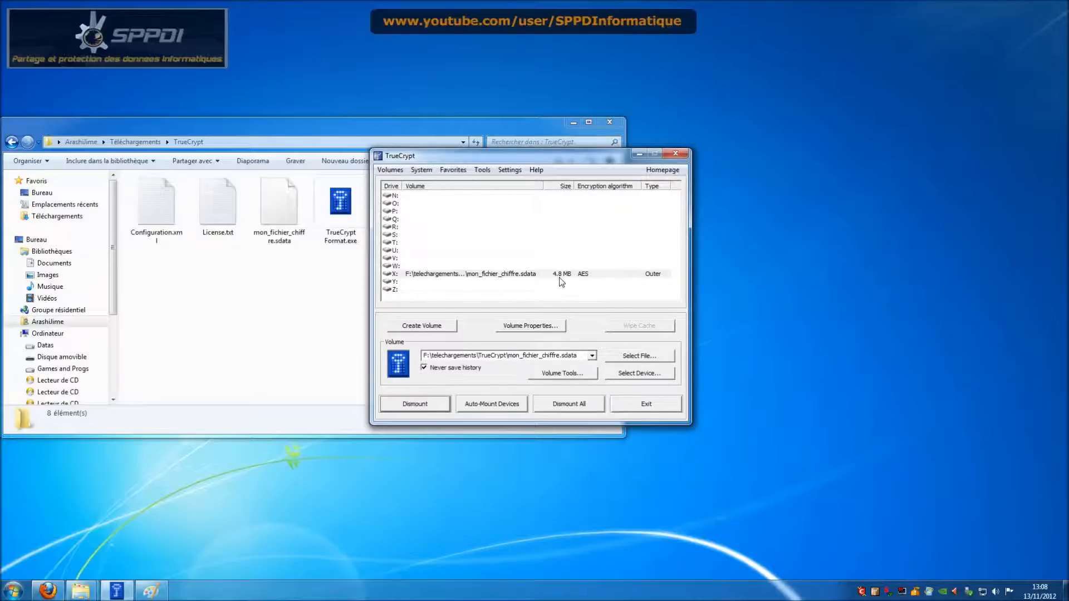
Step: Open the mounted X: volume's files, dismissing the 'already mounted' warning on the way
left_click(582, 276)
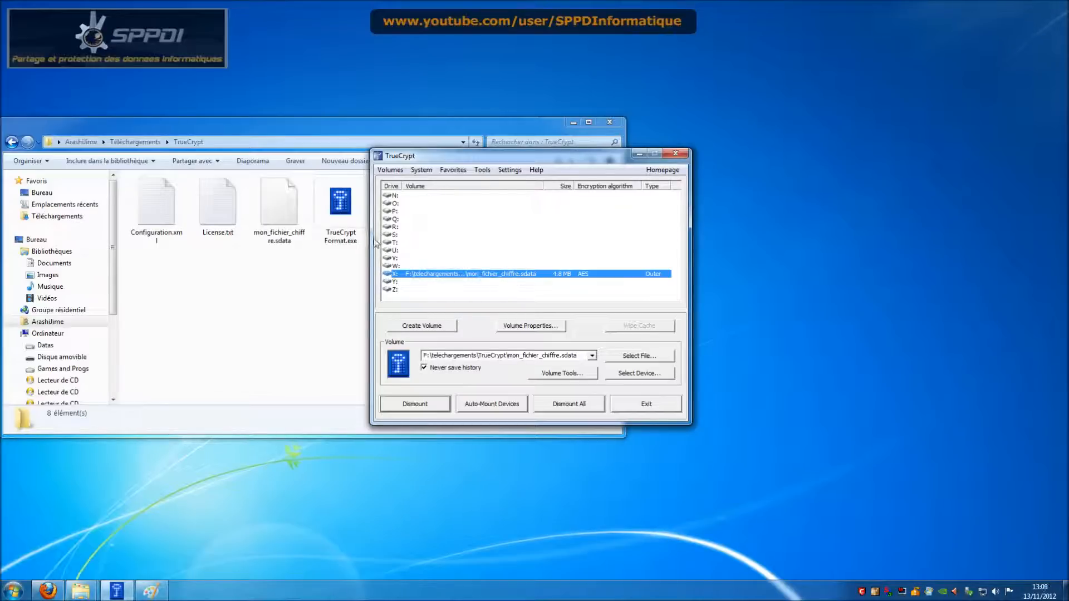
left_click(352, 222)
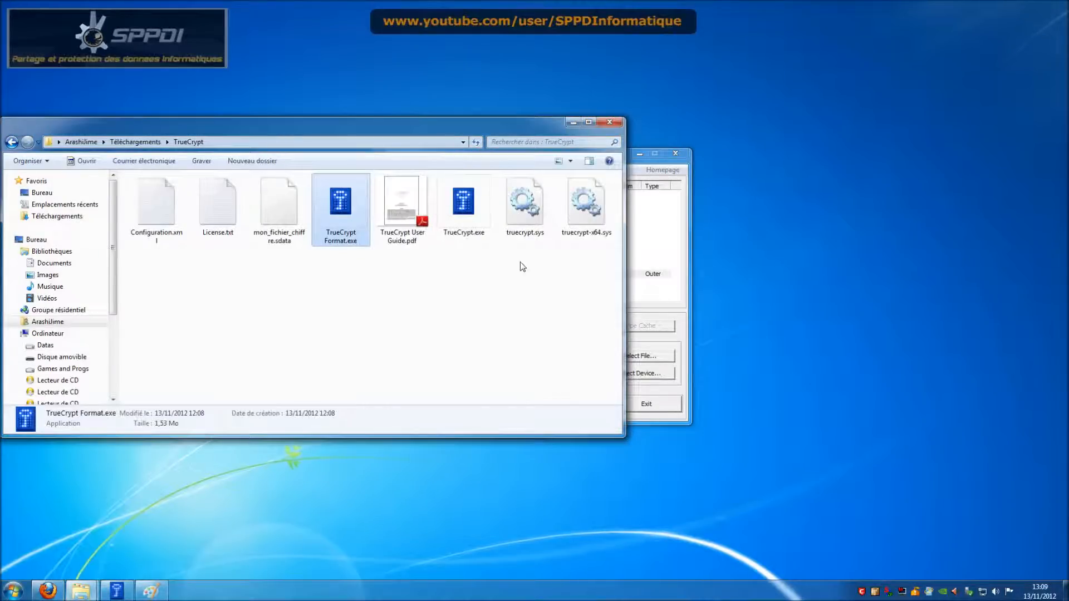
left_click(663, 259)
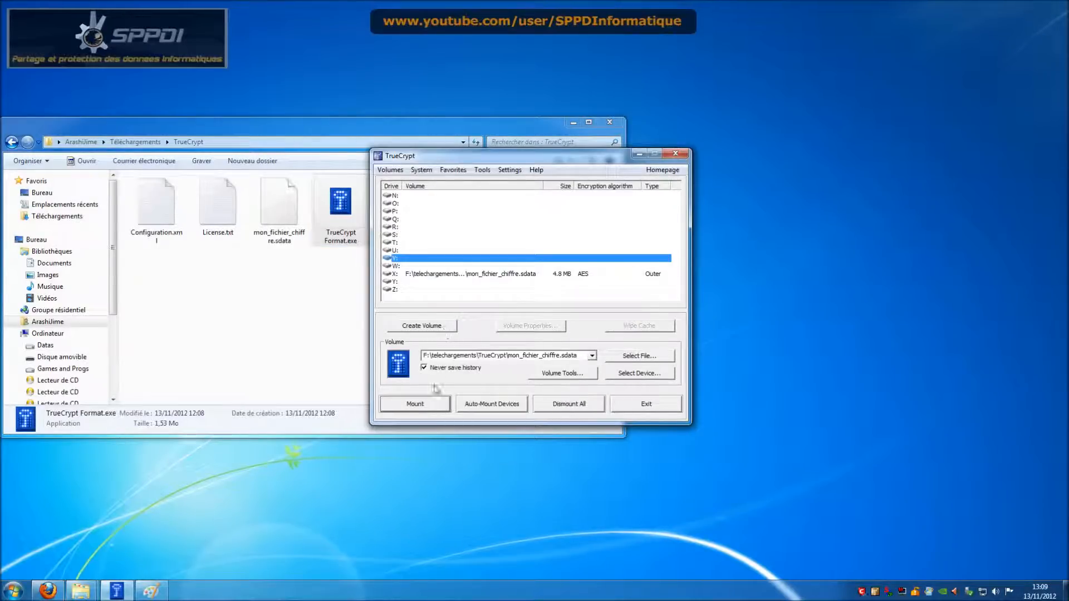
double_click(488, 269)
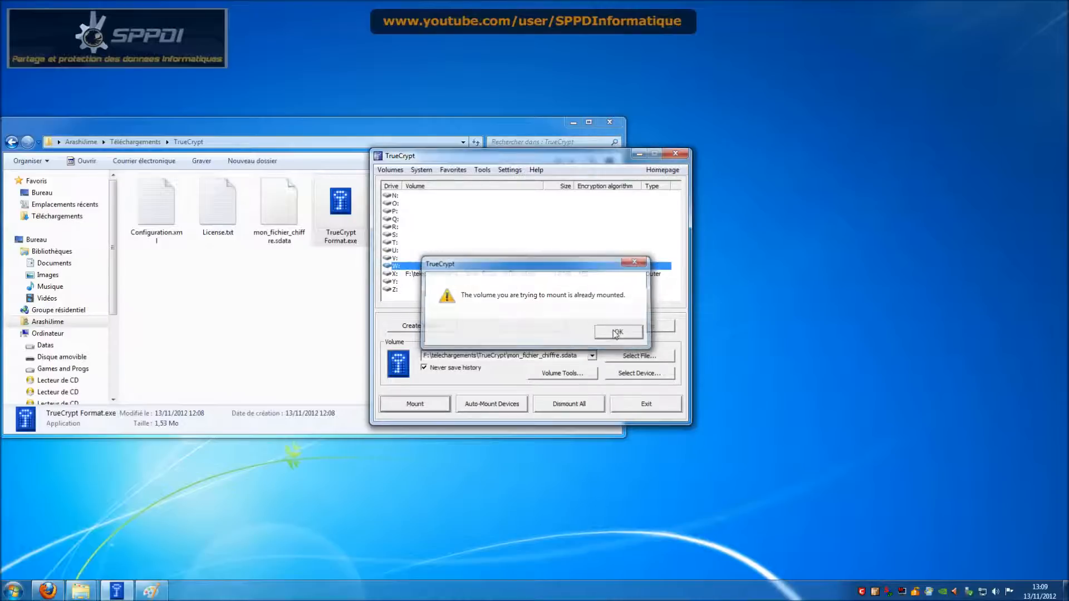
left_click(618, 332)
double_click(495, 274)
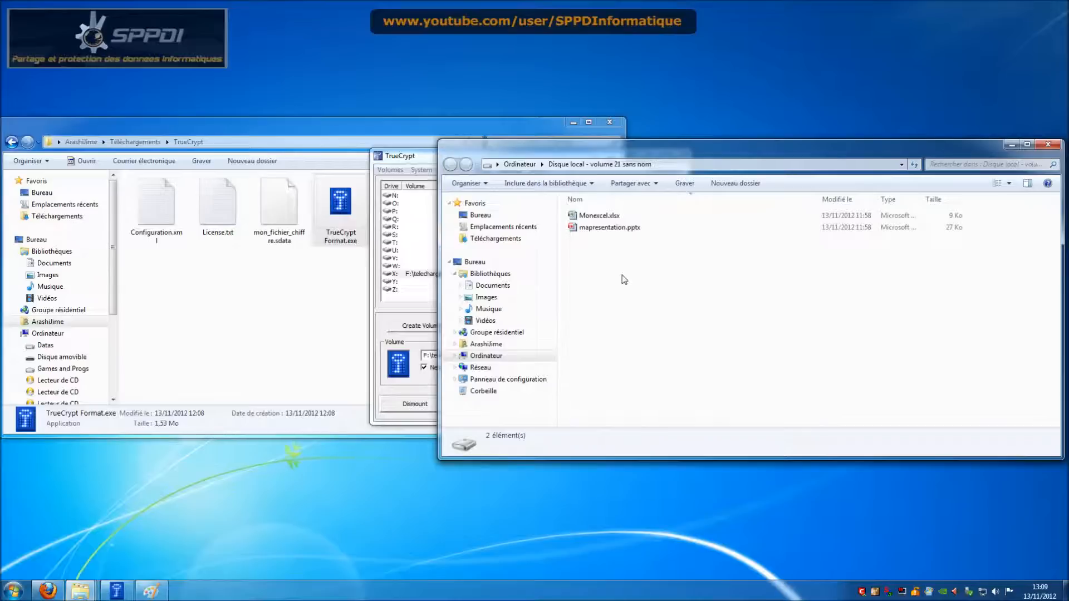
Step: Paste repeated copies of TrueCrypt Format.exe into X:, keeping both files on each name clash
key("ctrl+v")
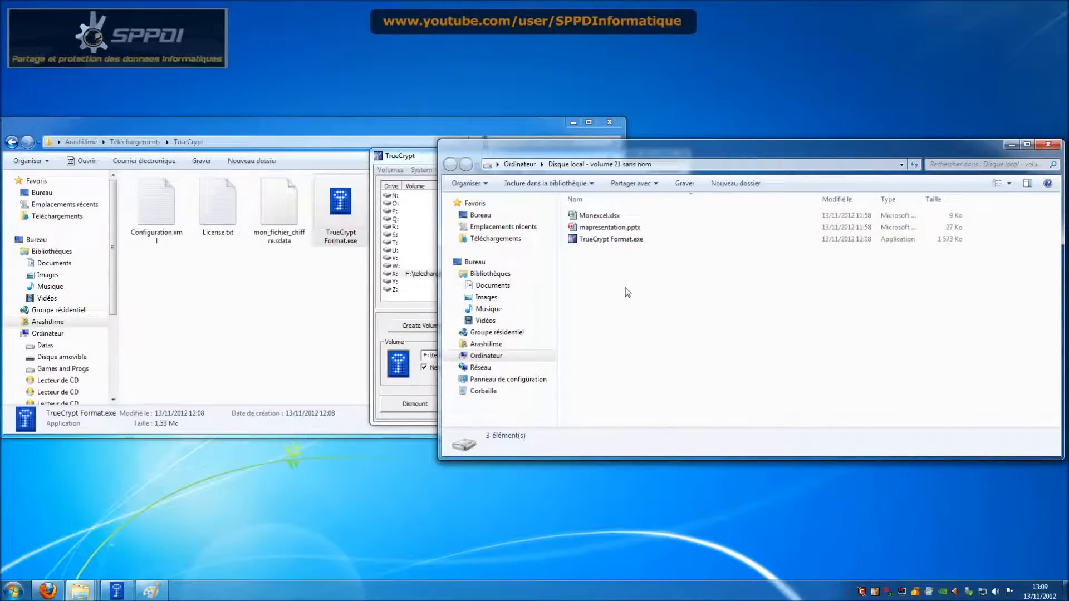
key("ctrl+v")
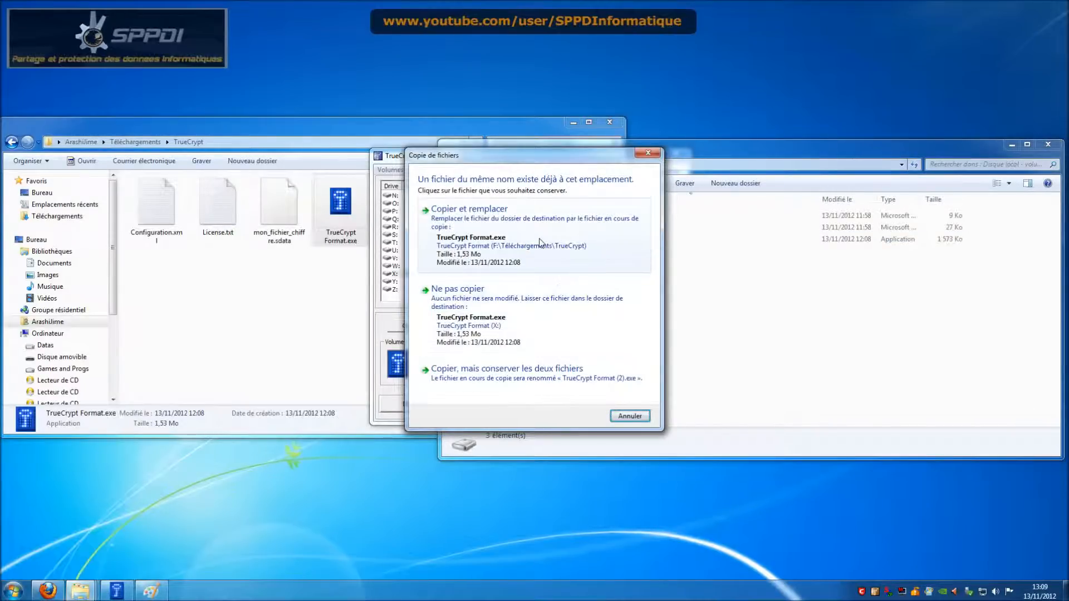
left_click(526, 371)
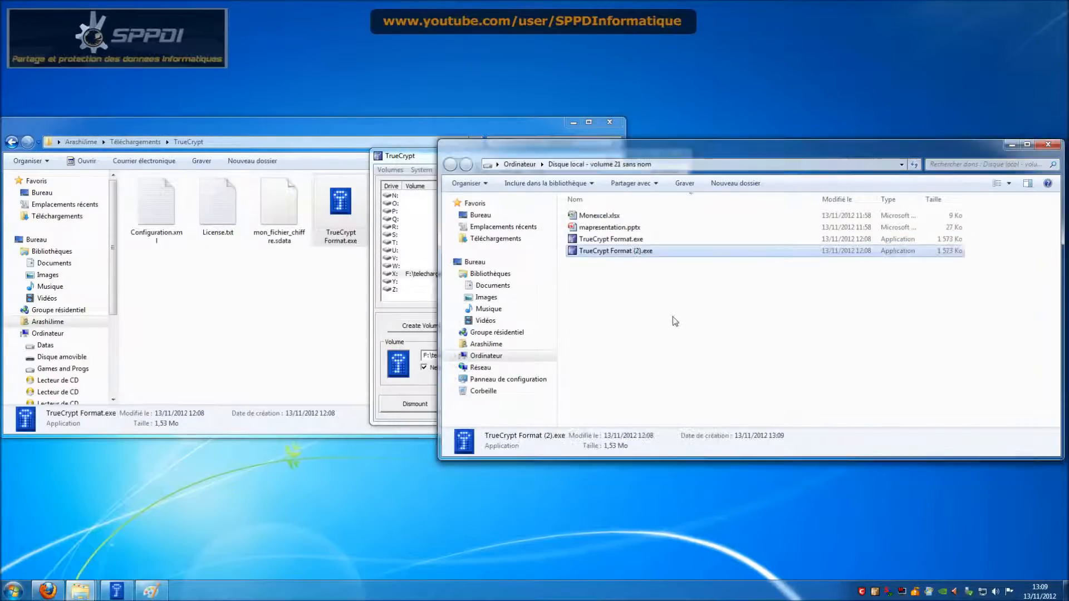
key("ctrl+v")
left_click(572, 372)
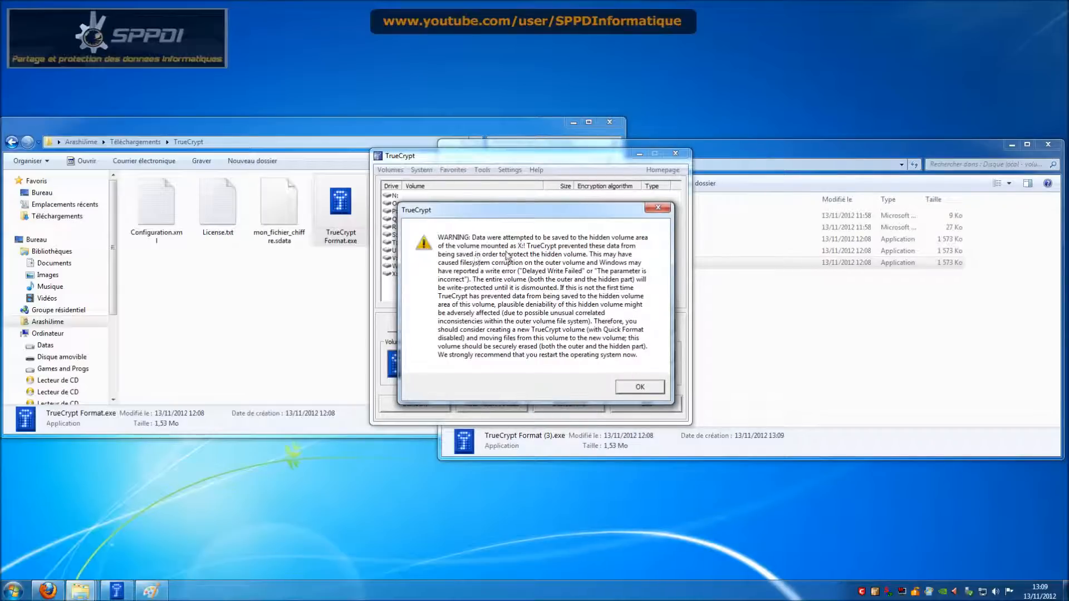
Step: Acknowledge the hidden-volume protection warning and try pasting another copy into X:
left_click(642, 387)
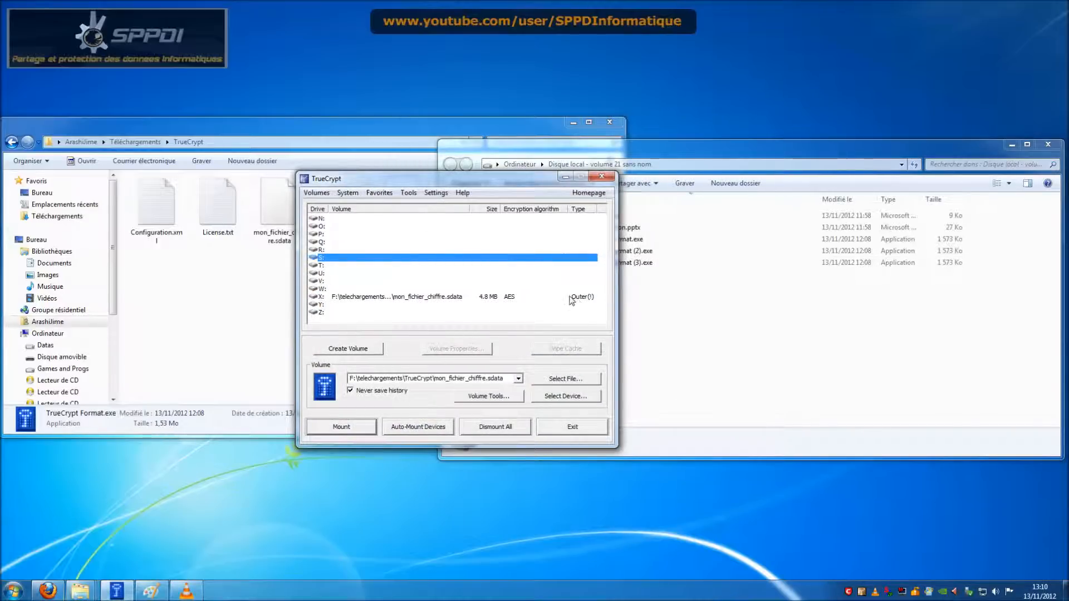
left_click(575, 298)
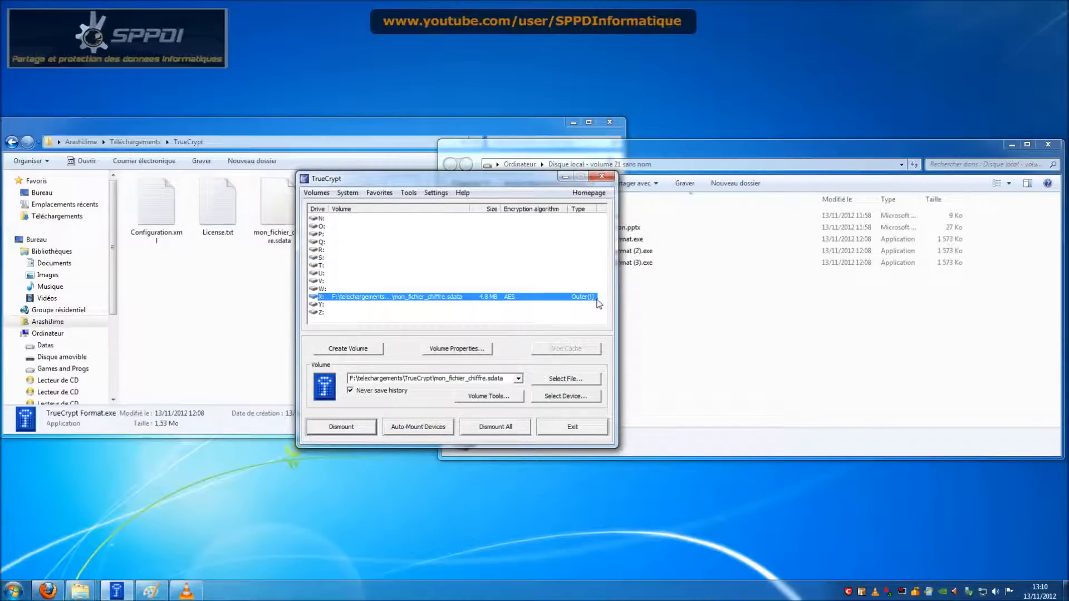
left_click(656, 313)
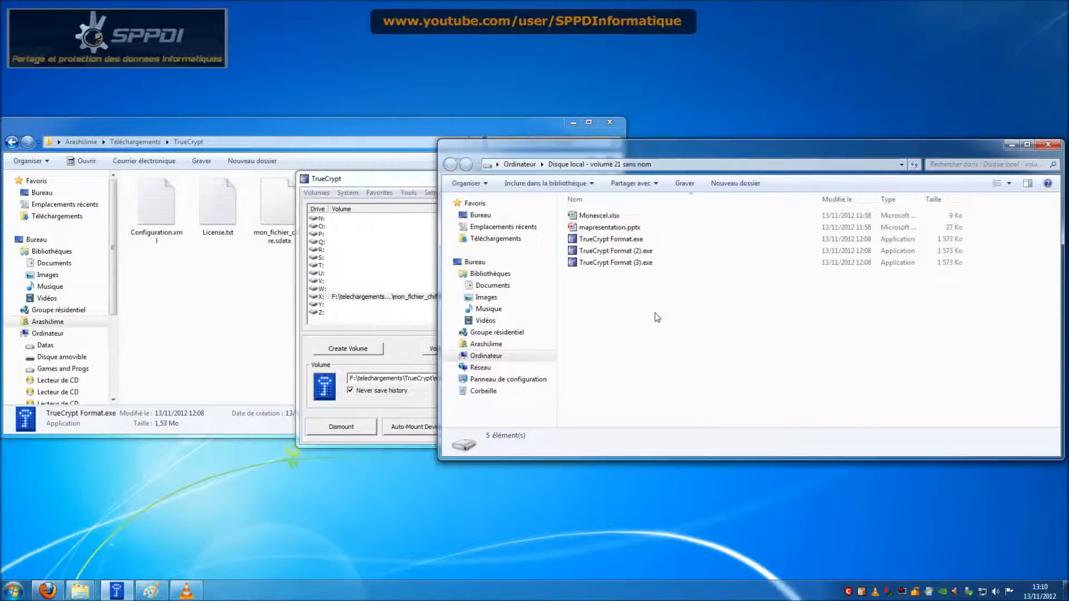
key("ctrl+v")
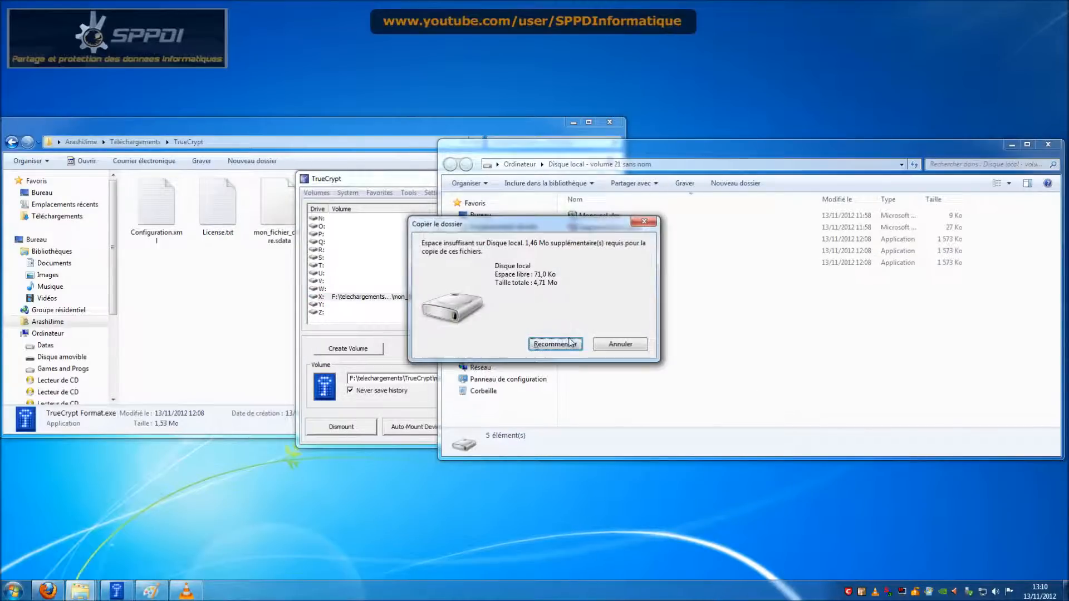
Step: Cancel the copy that lacks space and dismount the outer volume from X:
left_click(620, 345)
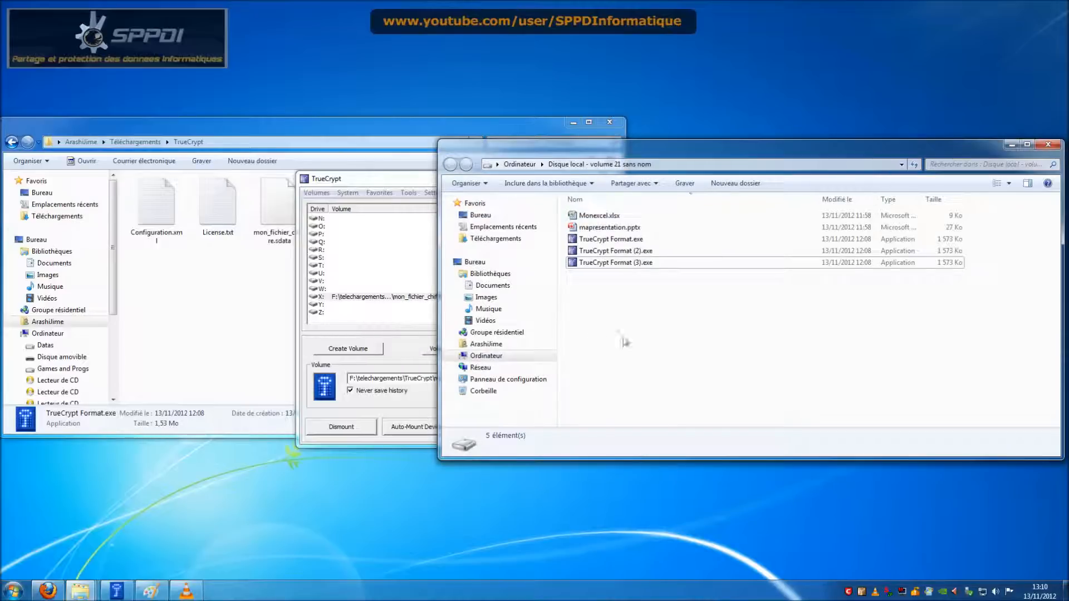
left_click(399, 341)
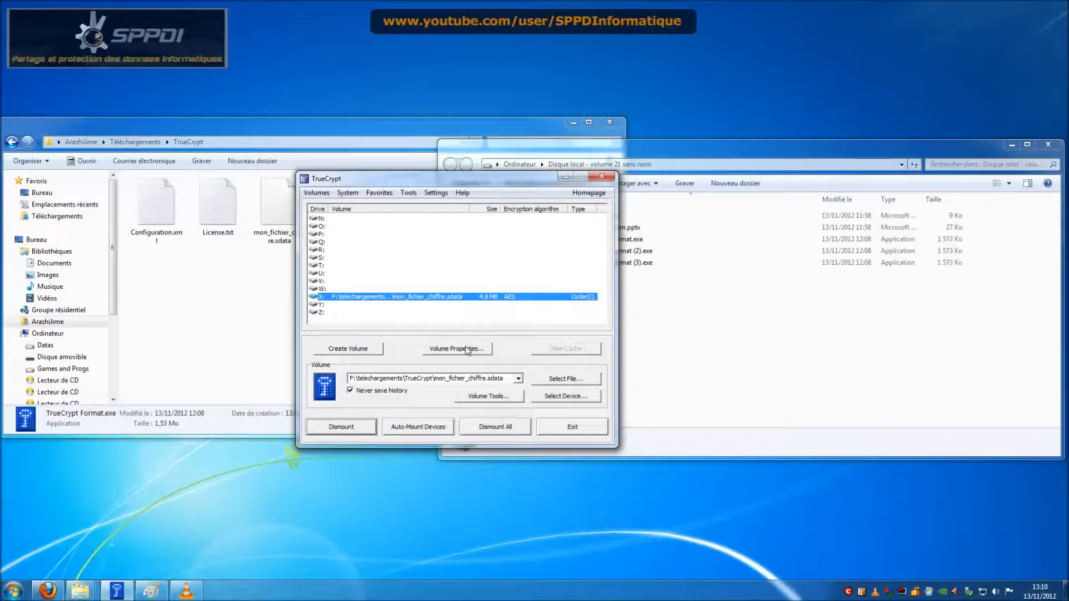
left_click(357, 428)
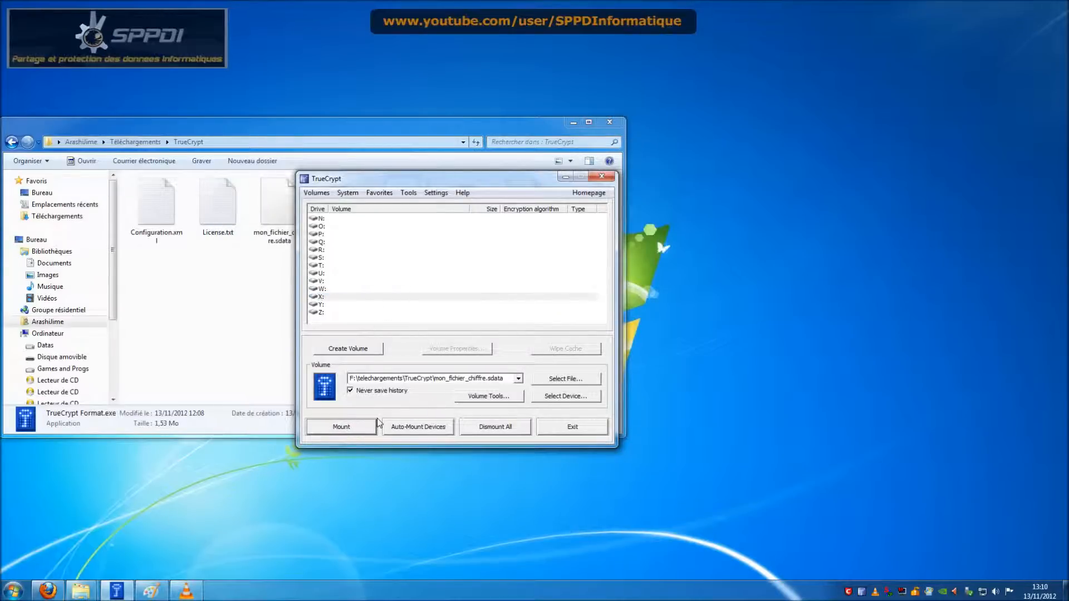
Step: Mount the hidden volume of mon_fichier_chiffre.sdata on X: using the hidden-volume password
left_click(358, 428)
type("•••")
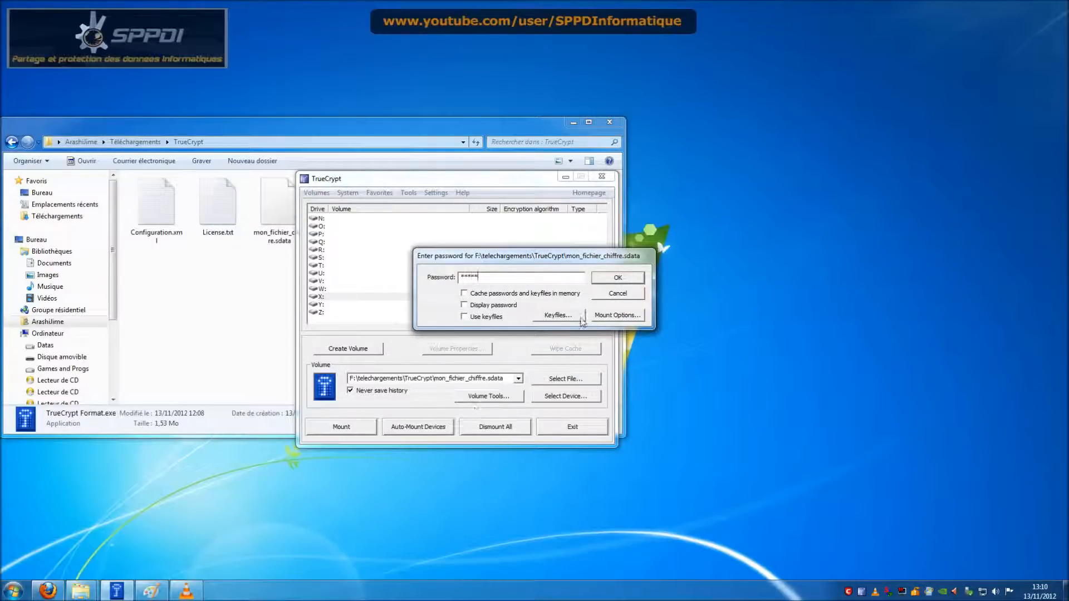
left_click(618, 278)
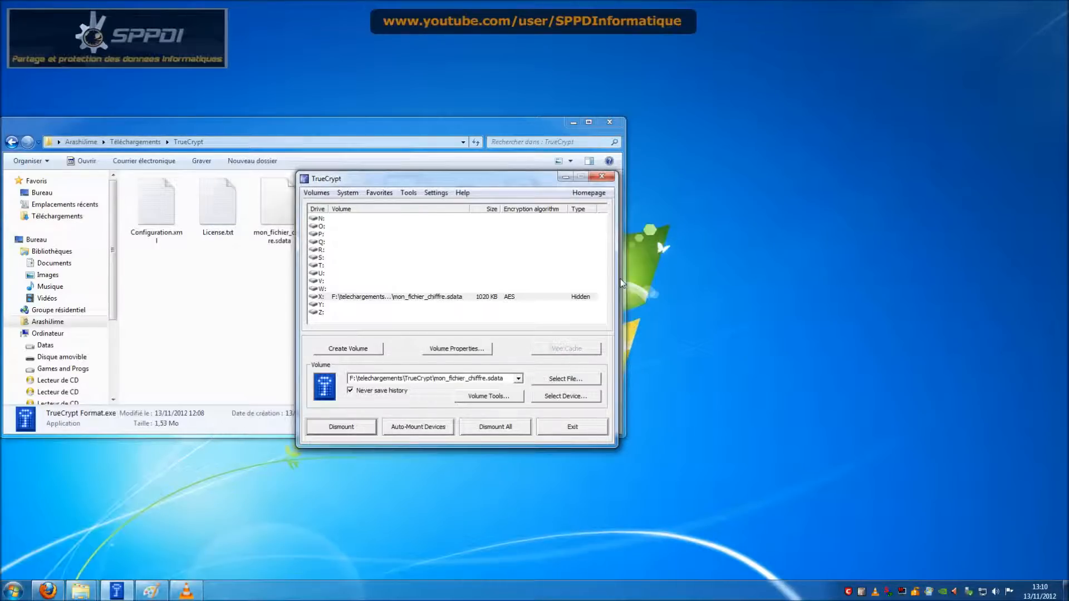
Step: Open the 1020 KB X: hidden volume, confirm it is empty, and close its window
double_click(543, 296)
left_click(640, 332)
double_click(547, 297)
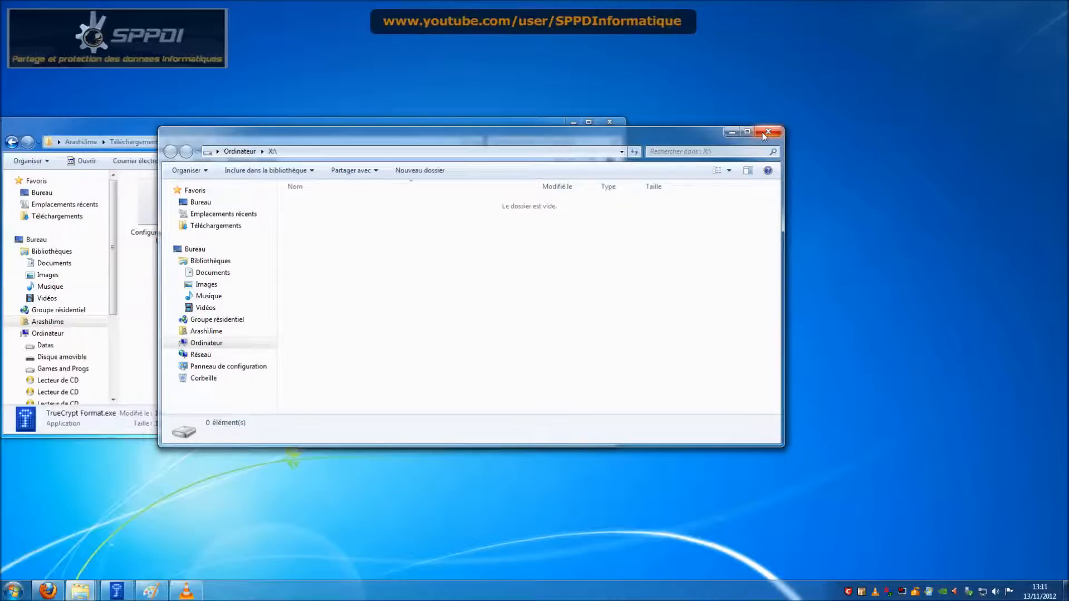
key("ctrl+f")
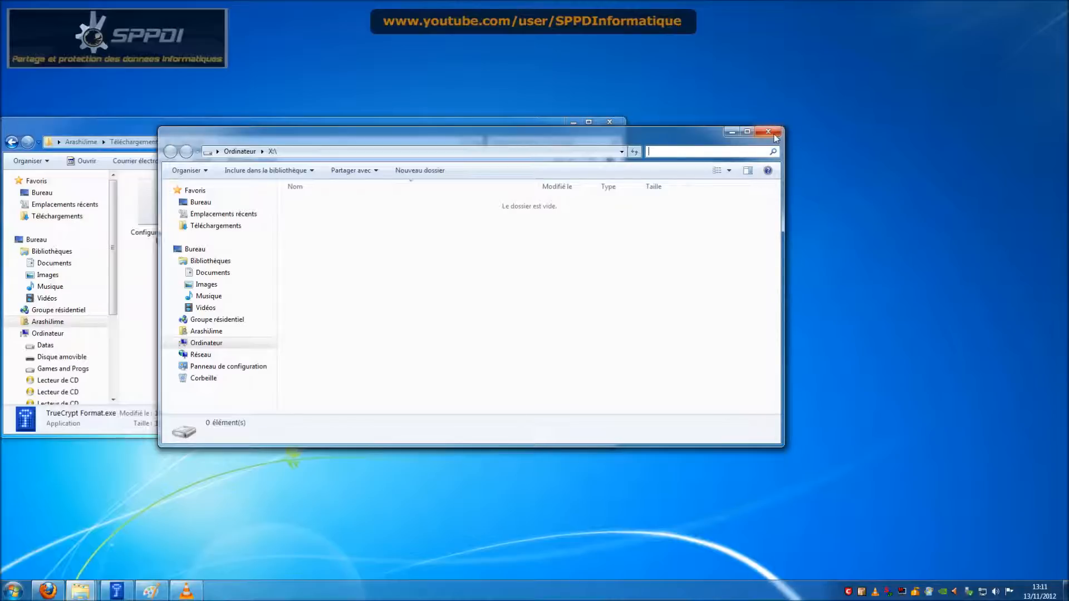
left_click(769, 132)
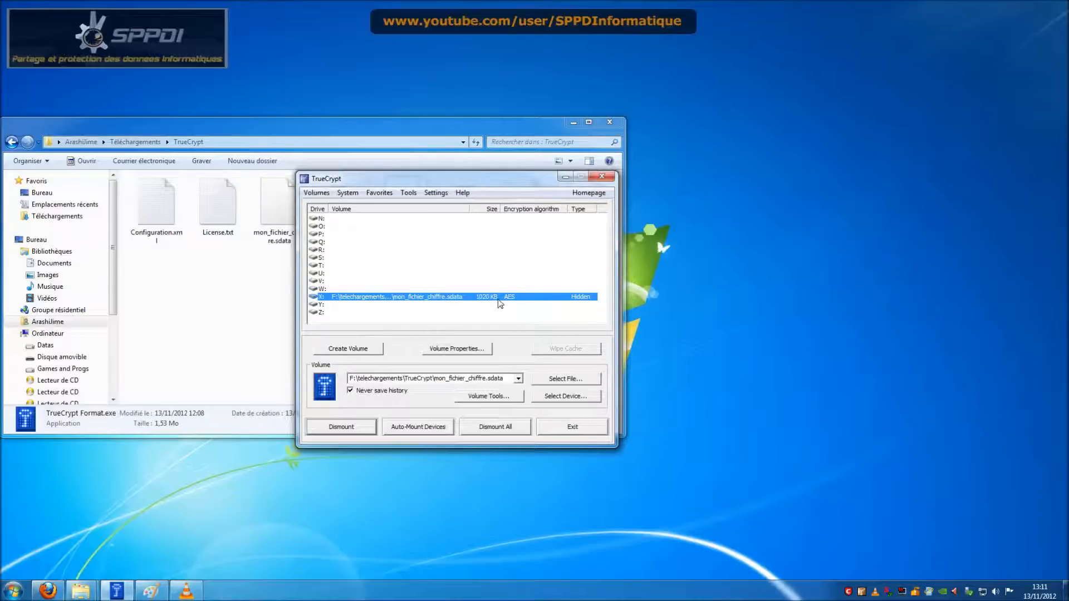
Step: Dismount the hidden volume from X:, cancel a fresh mount prompt, and launch the Volume Creation Wizard
left_click(353, 426)
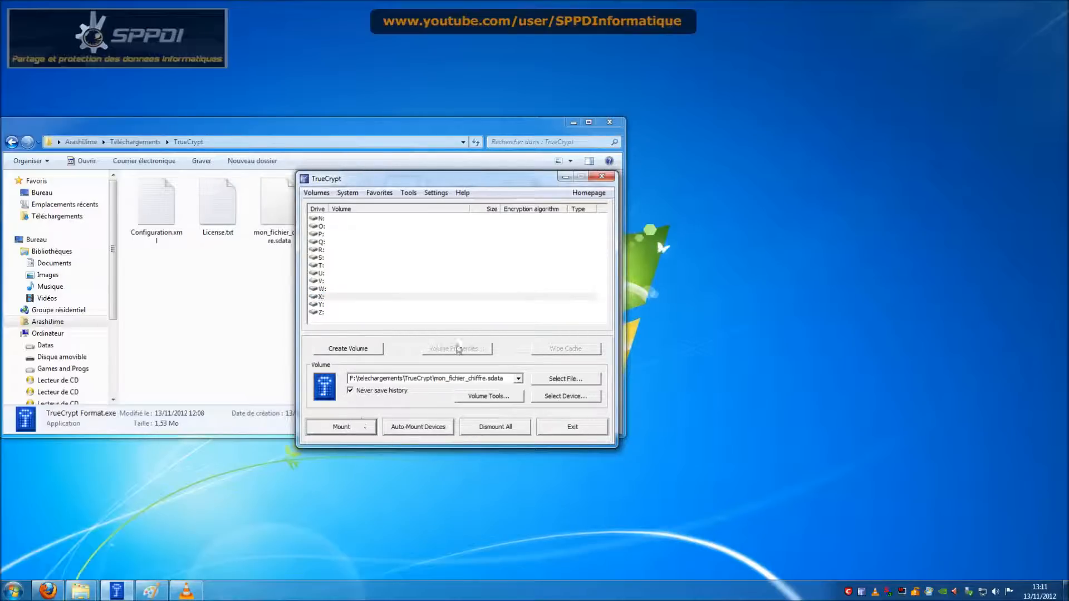
left_click(368, 427)
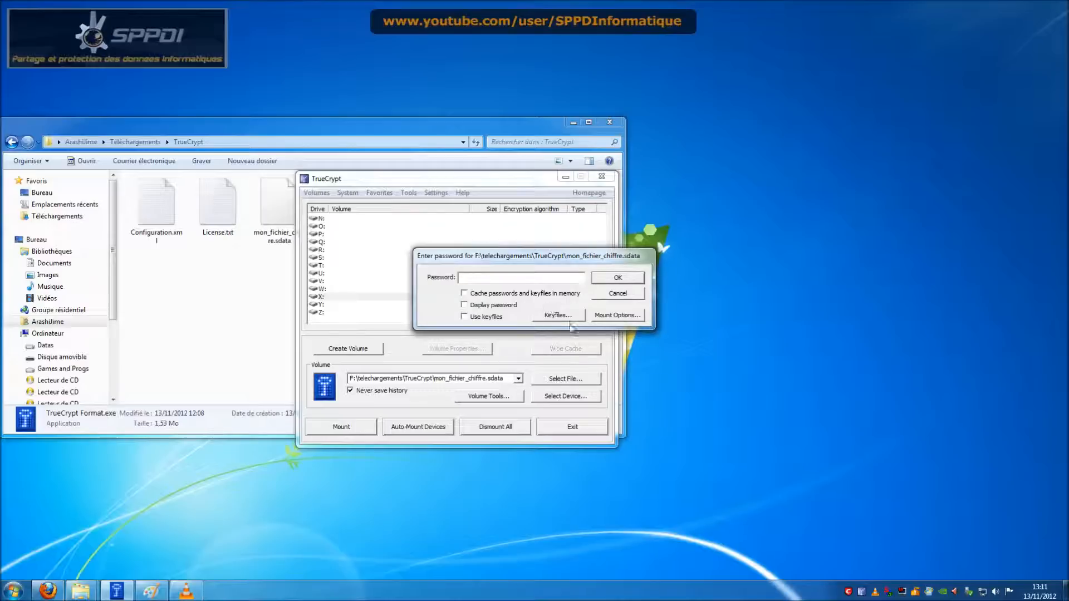
left_click(629, 296)
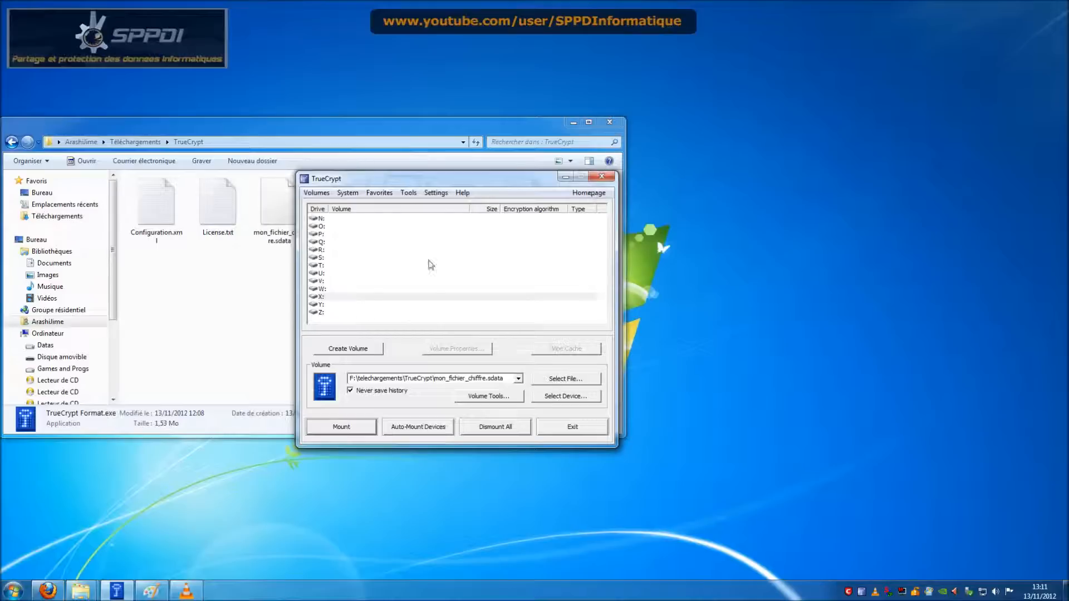
left_click(370, 349)
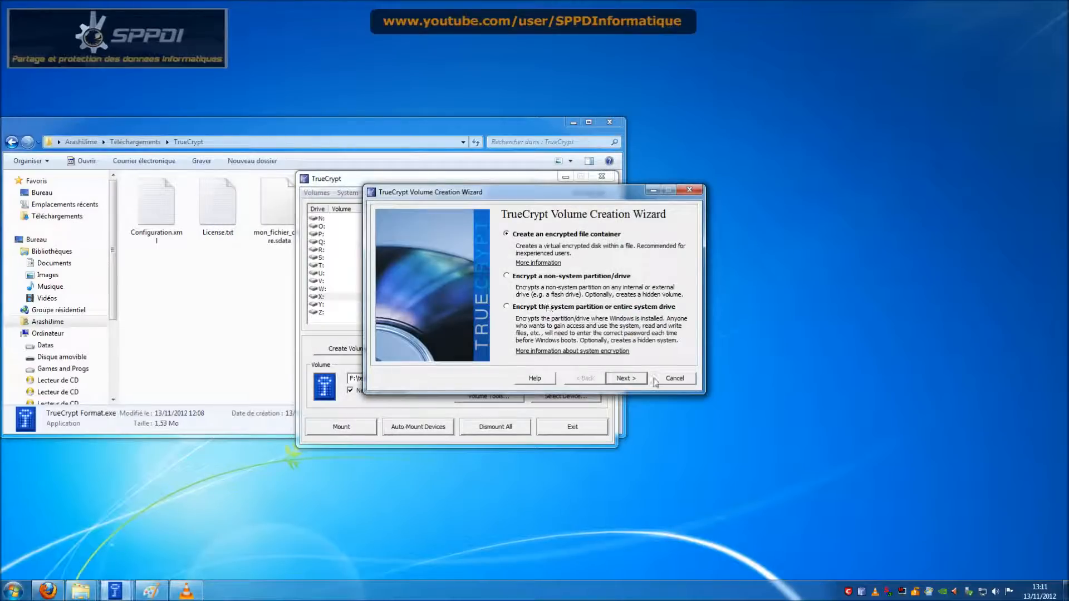
Step: Create a standard file container saved as mon_fichier_chiffre2.sdata
left_click(630, 380)
left_click(634, 379)
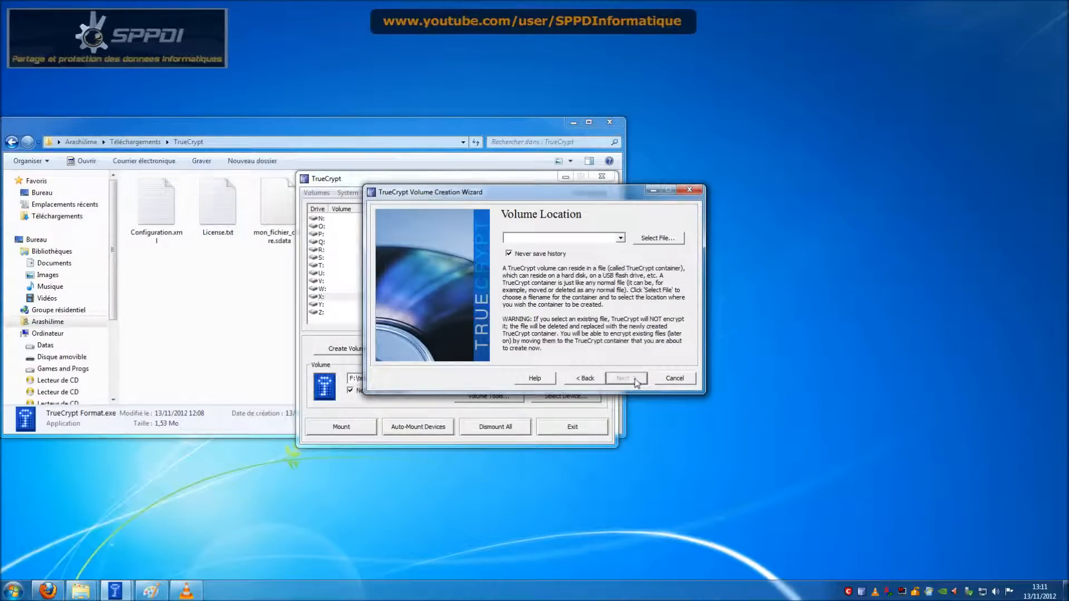
left_click(649, 244)
left_click(620, 293)
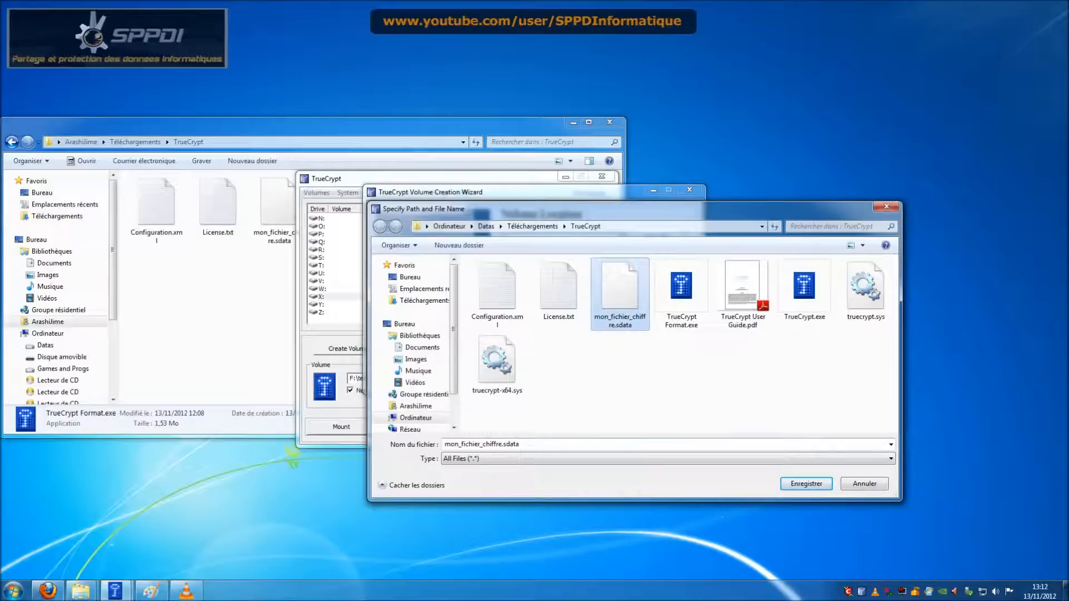
left_click(499, 444)
key("Right")
type("2")
left_click(803, 484)
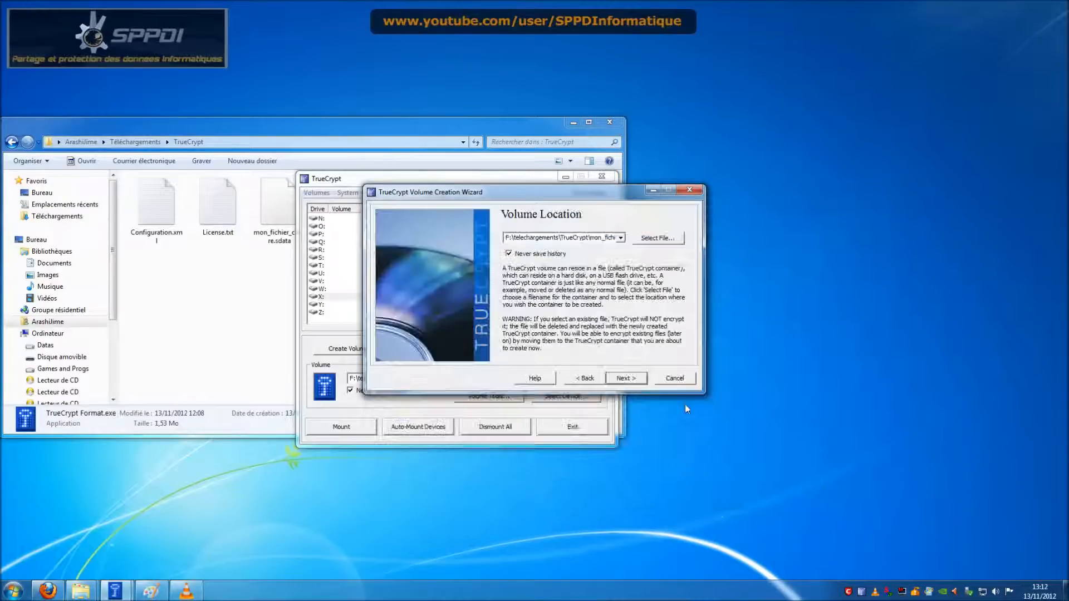
Step: Keep default encryption, set size to 1 MB, enter and confirm the password, and enable keyfiles
left_click(637, 380)
left_click(636, 380)
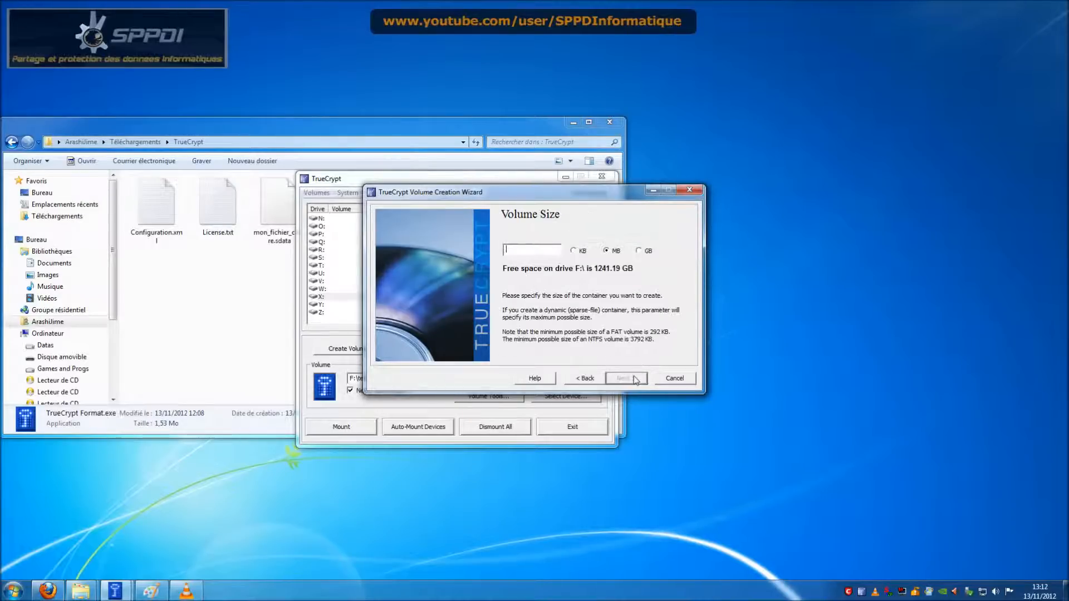
type("1")
left_click(636, 381)
type("****")
key("Tab")
type("****")
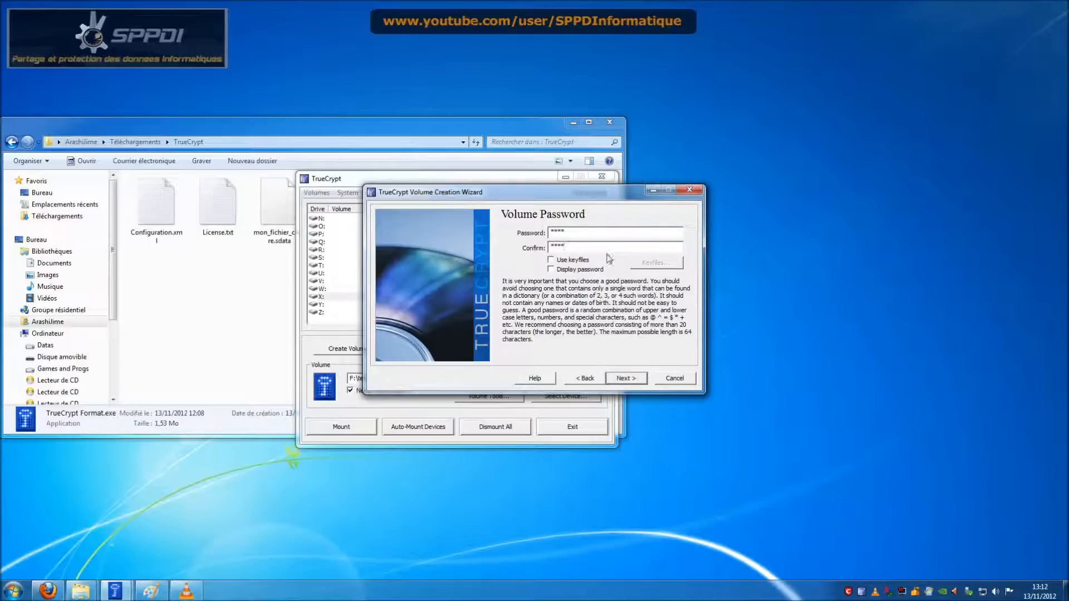
left_click(579, 269)
left_click(579, 260)
Step: Add TrueCrypt User Guide.pdf as the new volume's keyfile
left_click(668, 264)
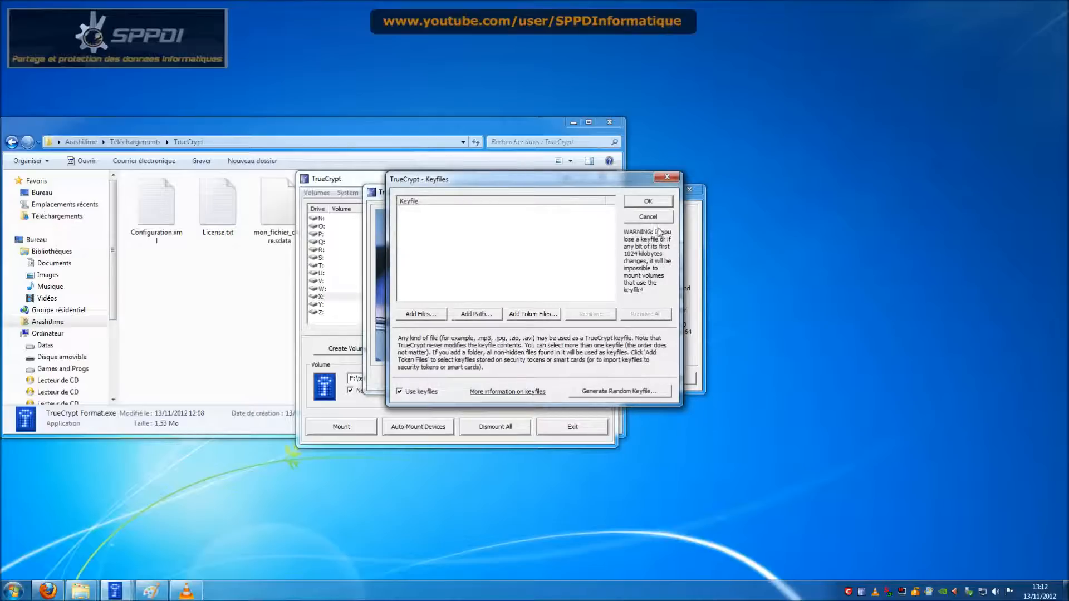
left_click(425, 315)
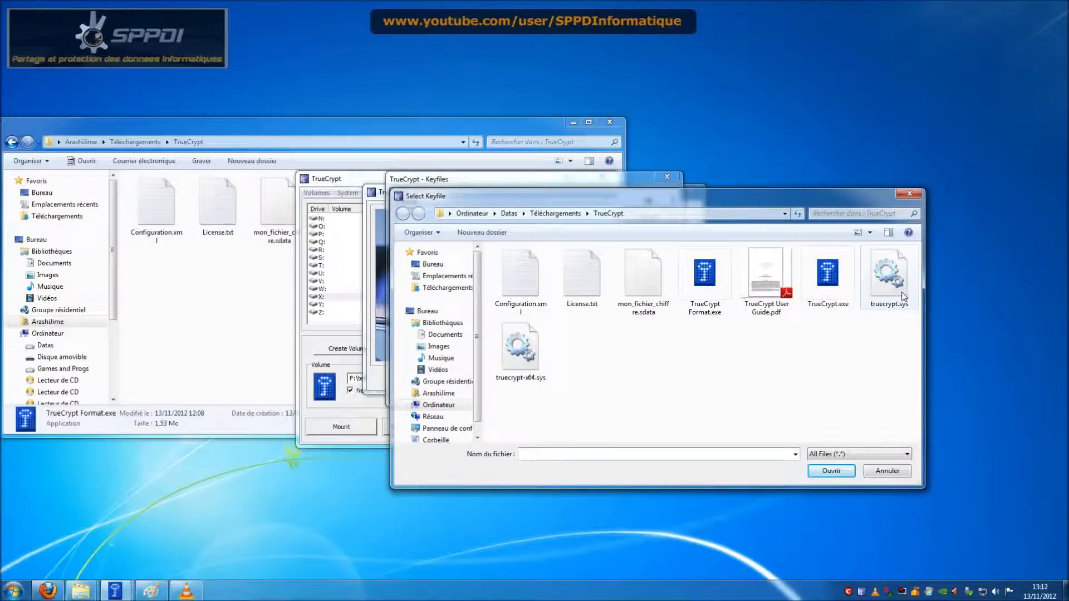
left_click(767, 287)
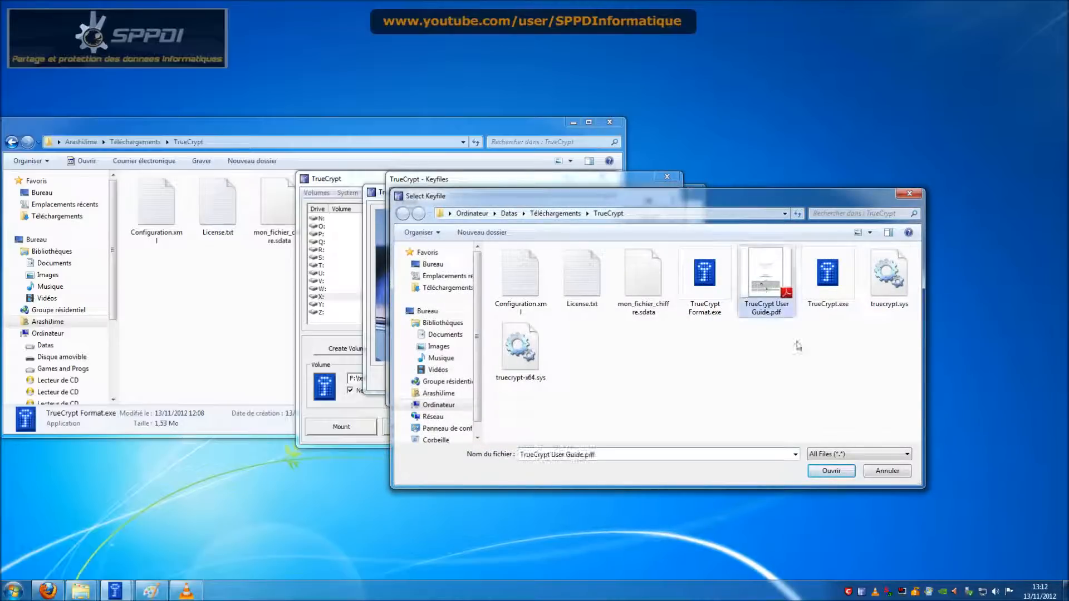
left_click(831, 471)
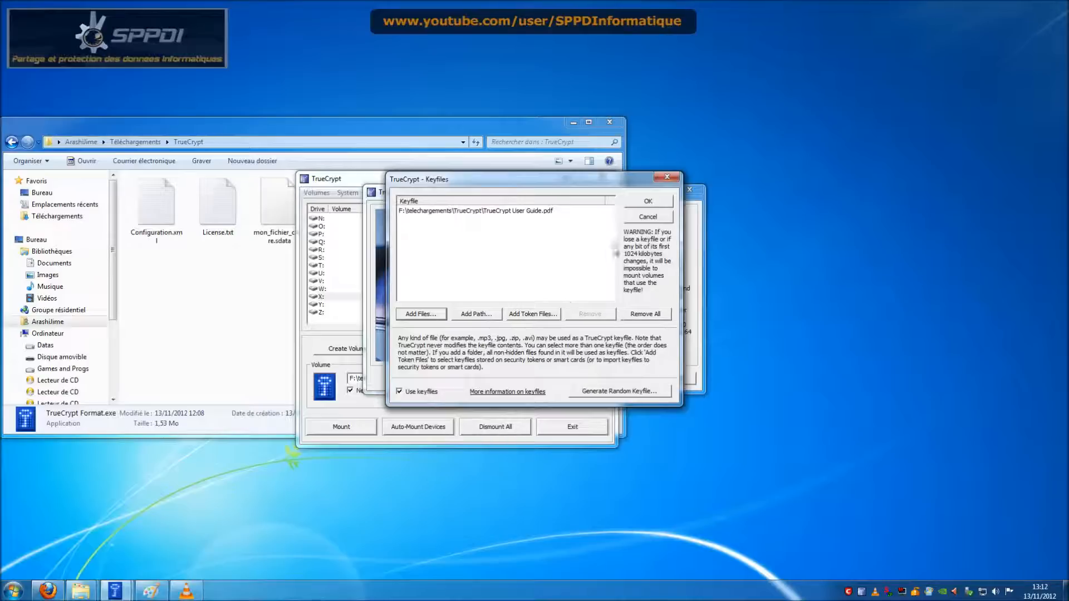
left_click(648, 203)
Step: Accept the short-password warning, format the container, and close the wizard after success
left_click(622, 380)
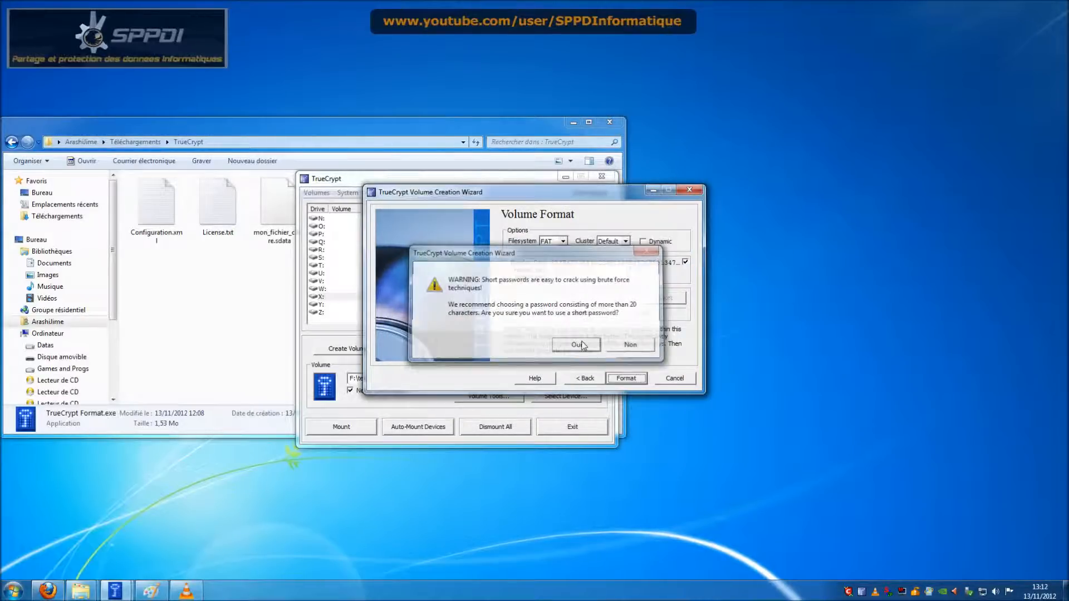
left_click(582, 344)
left_click(641, 378)
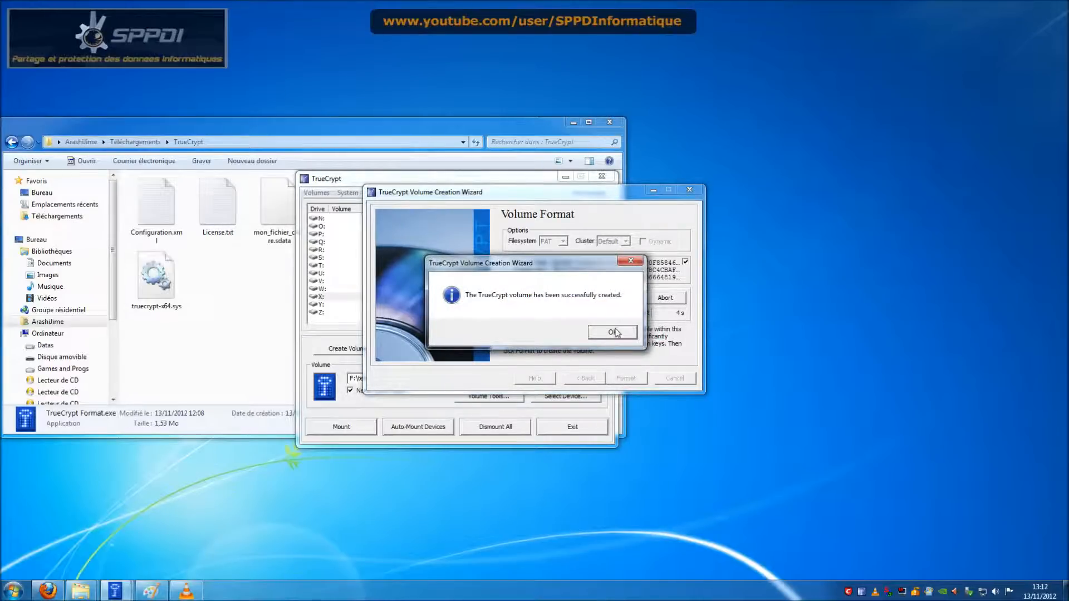
left_click(614, 332)
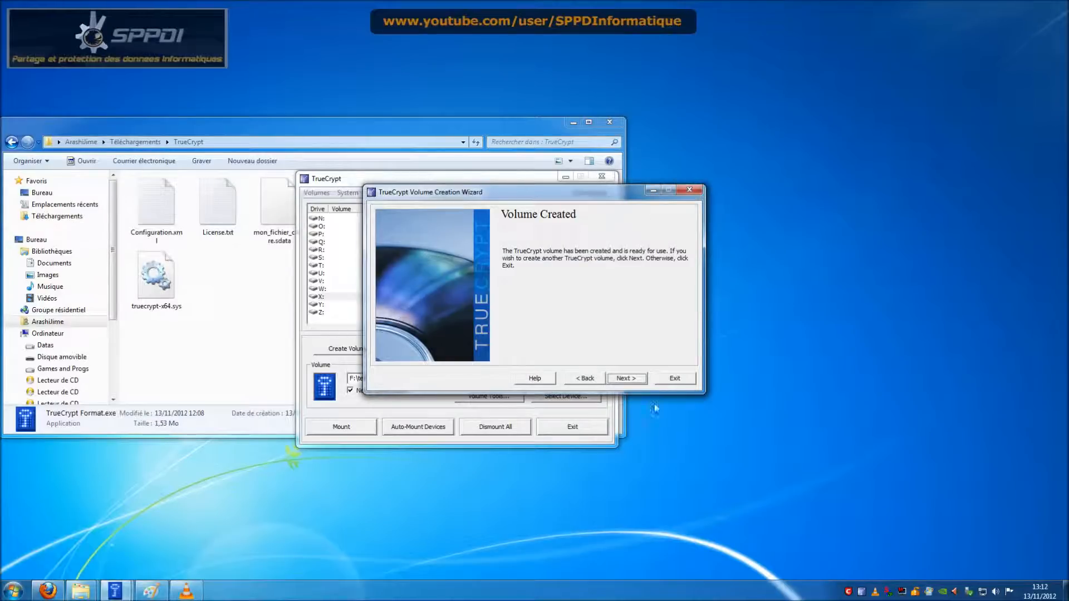
left_click(673, 379)
Step: Select mon_fichier_chiffre2.sdata for drive Y: and attempt a password-only mount, which fails
left_click(434, 306)
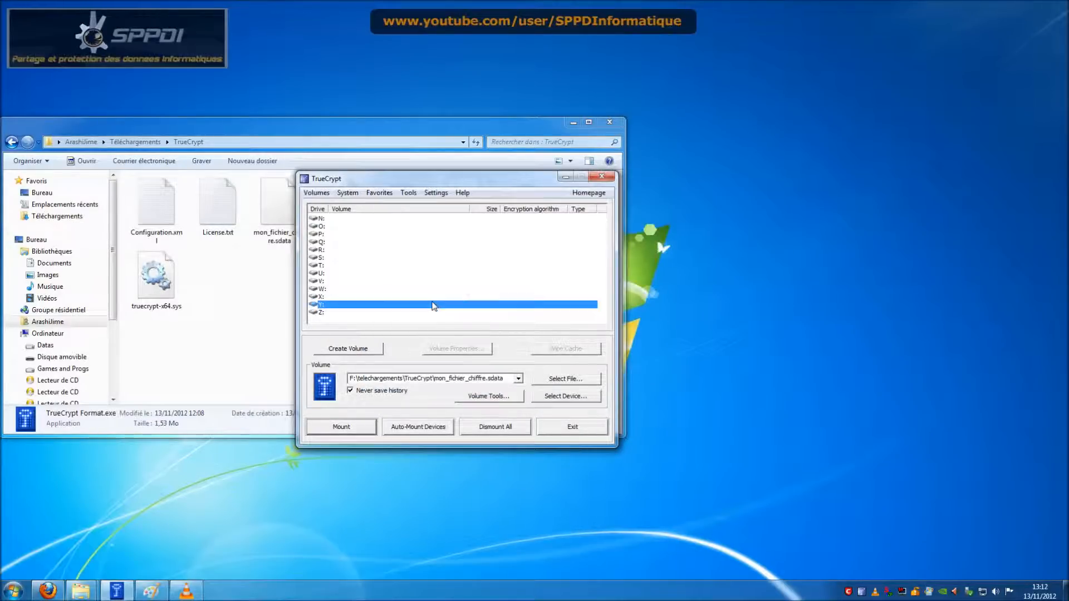
left_click(565, 379)
left_click(618, 312)
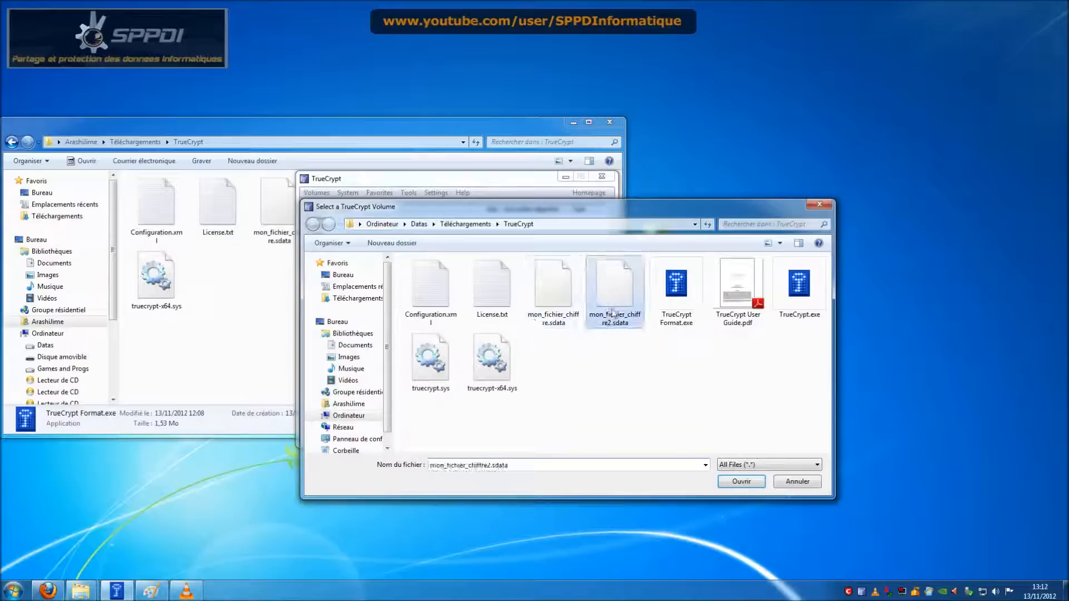
left_click(741, 481)
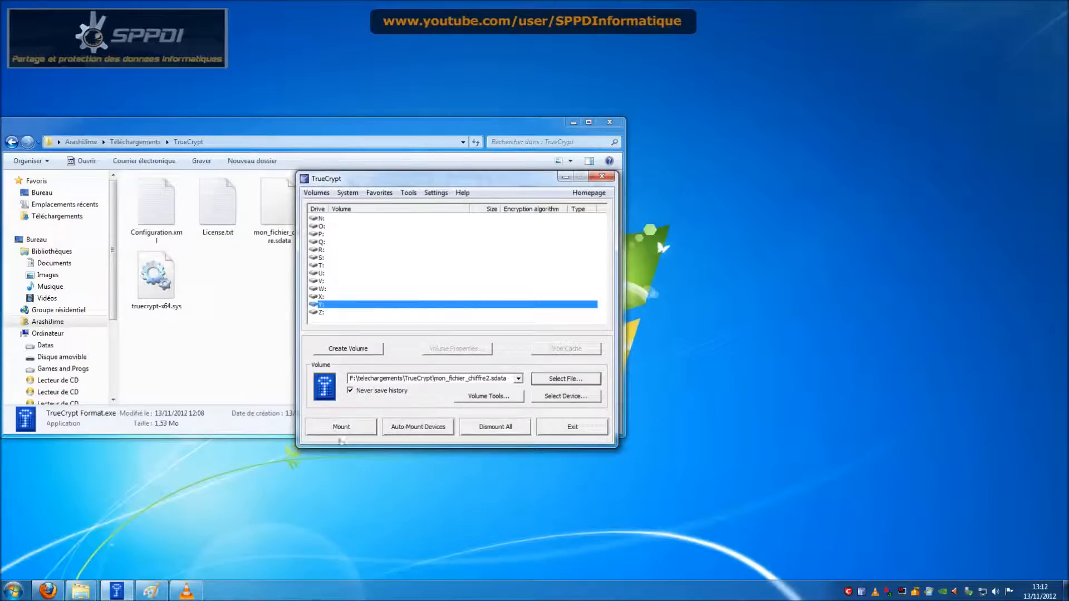
left_click(369, 424)
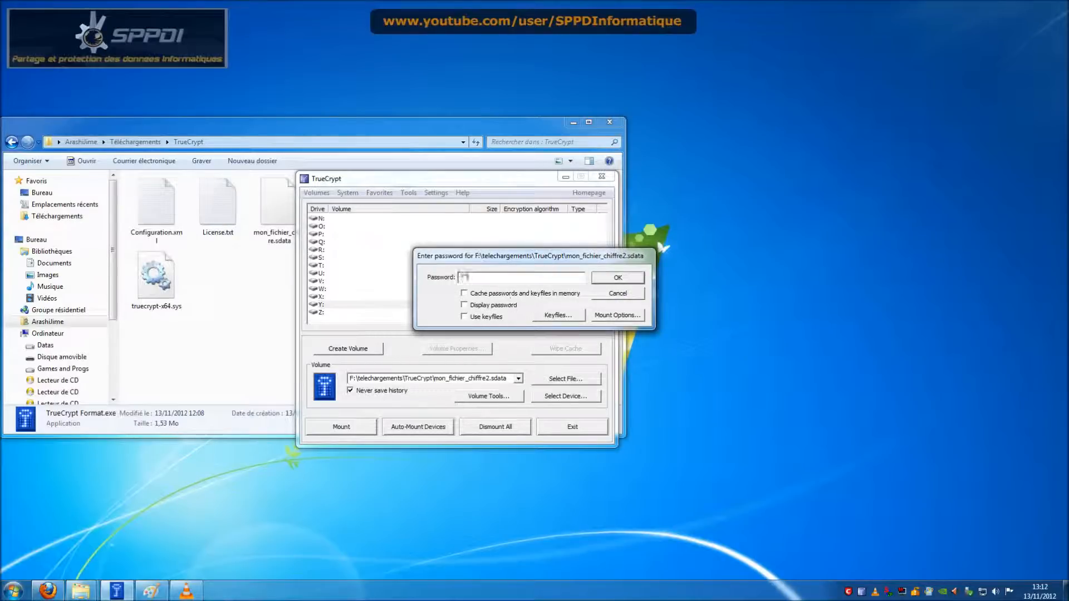
left_click(617, 277)
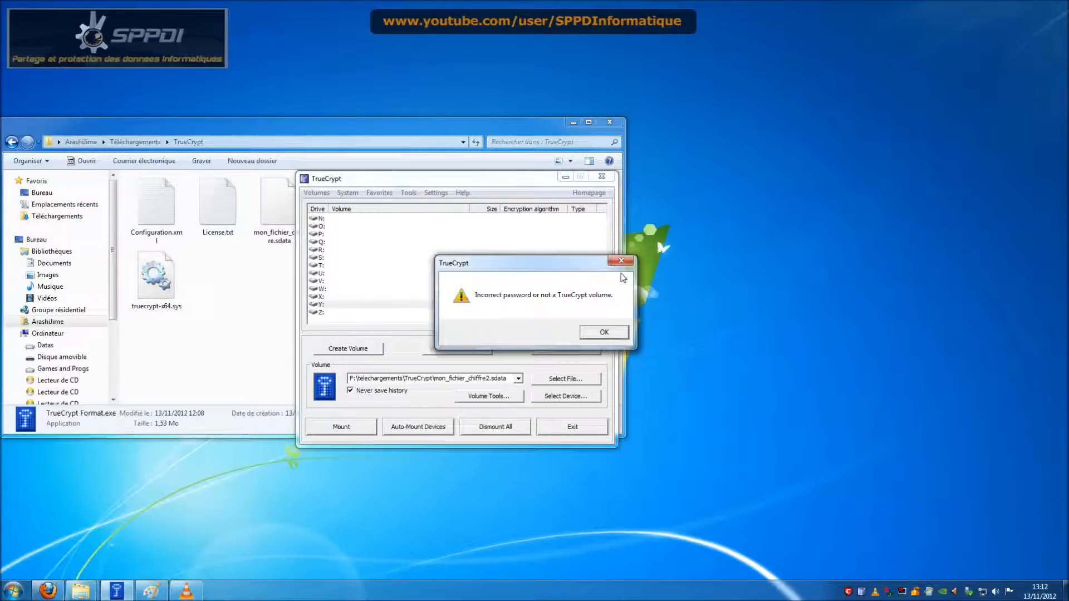
left_click(608, 329)
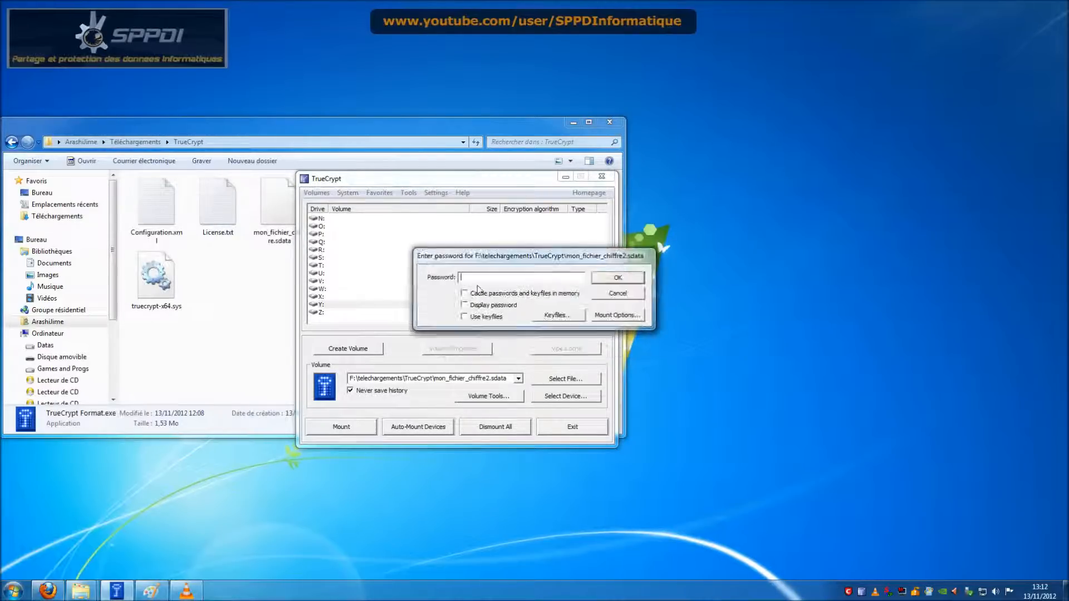
Step: Add TrueCrypt User Guide.pdf as keyfile and retry the mount, dismissing another error
left_click(557, 316)
left_click(427, 314)
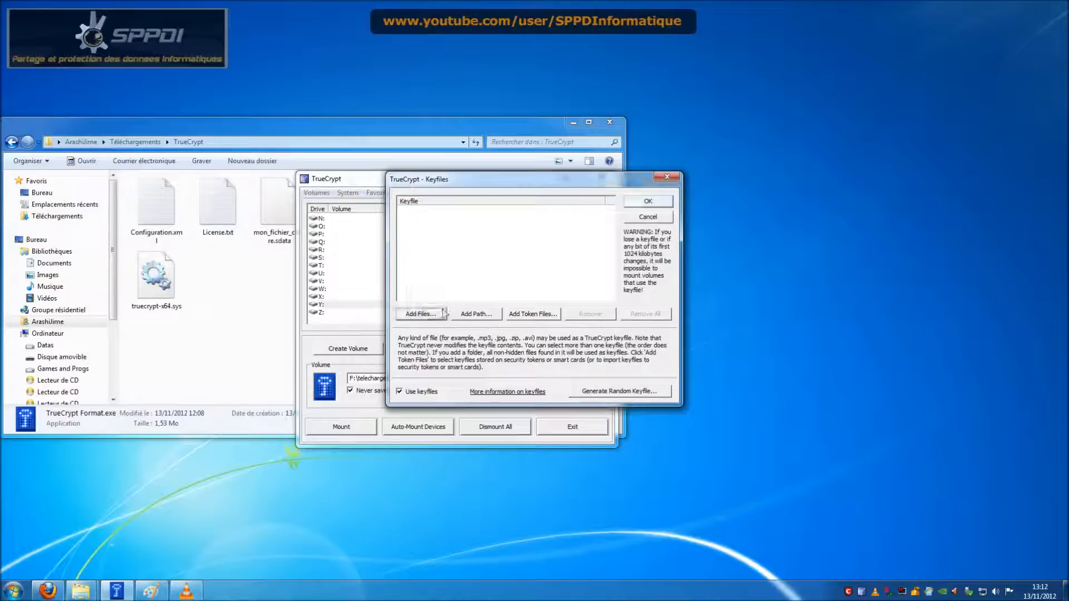
left_click(768, 284)
left_click(828, 279)
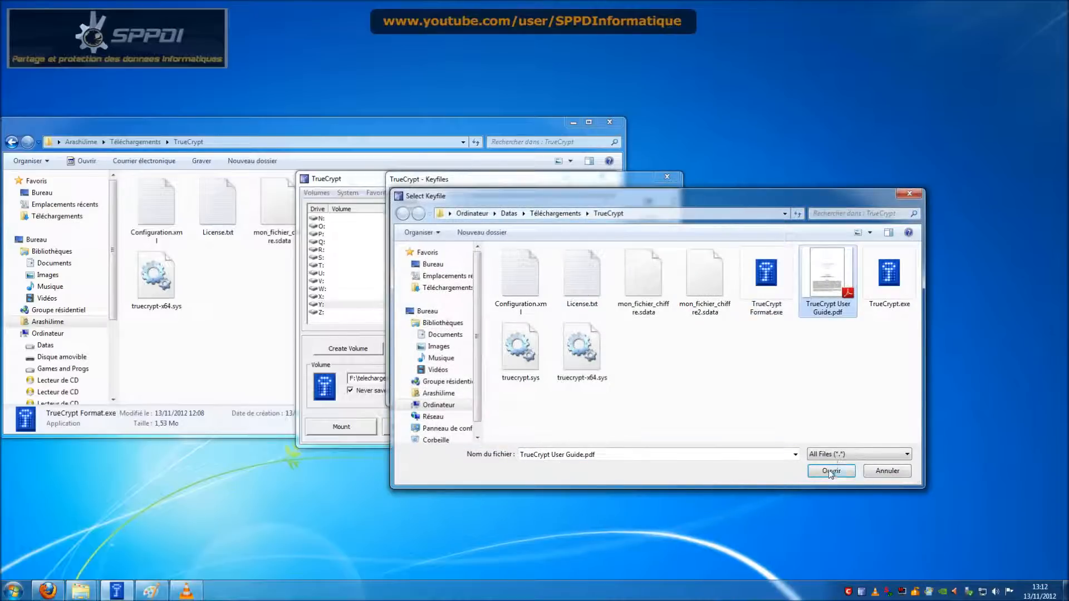
left_click(832, 470)
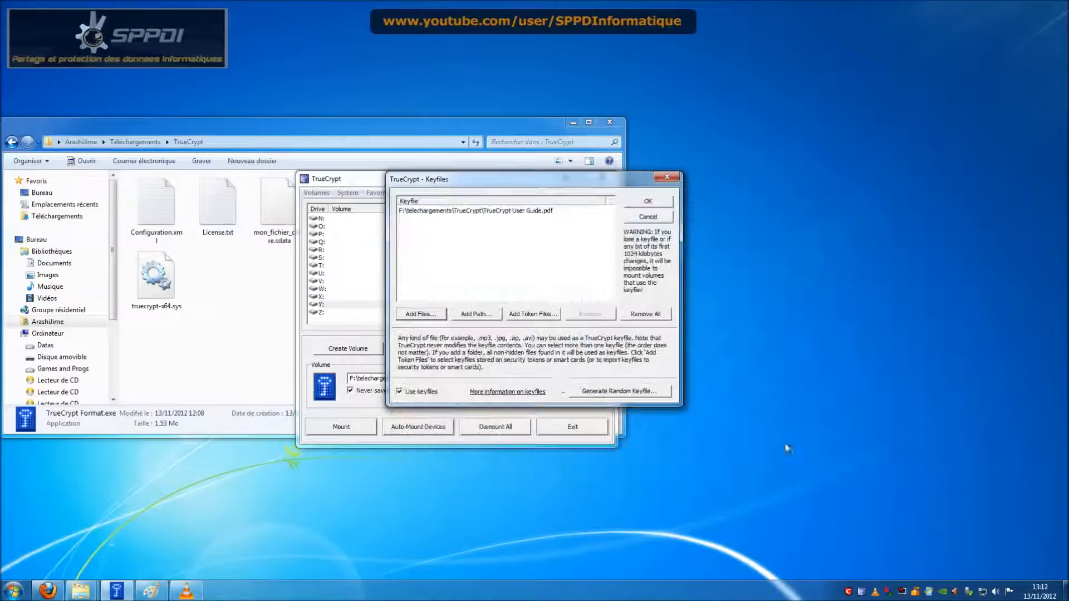
left_click(647, 202)
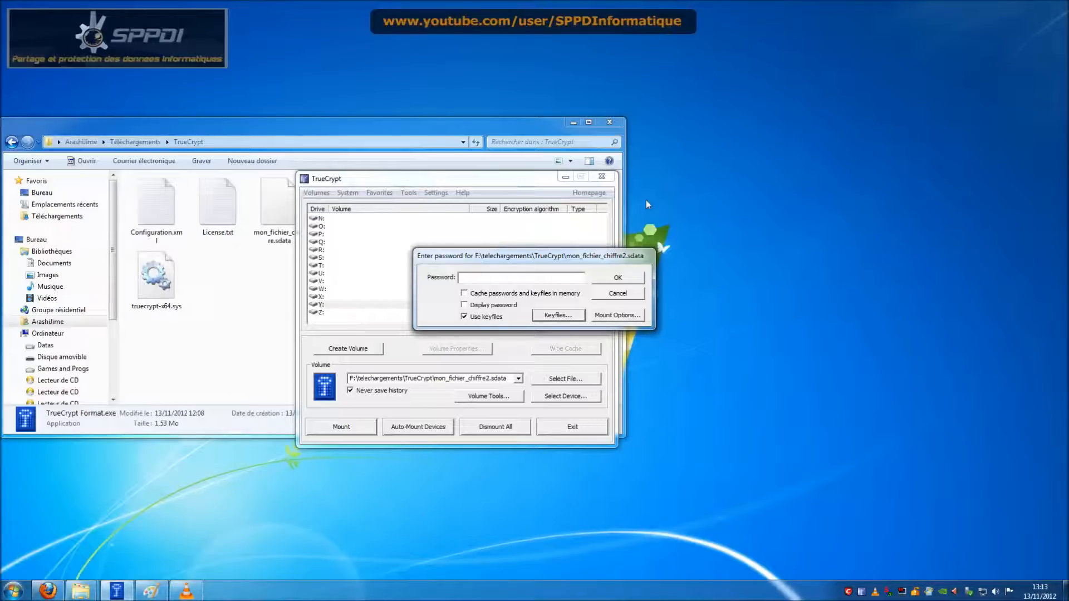
left_click(618, 278)
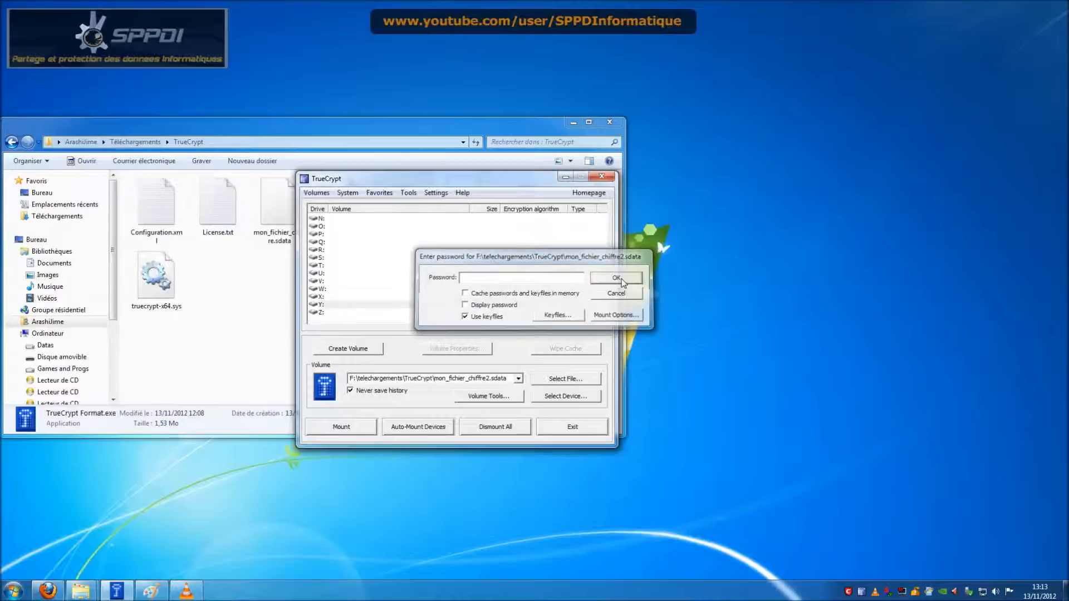
left_click(624, 333)
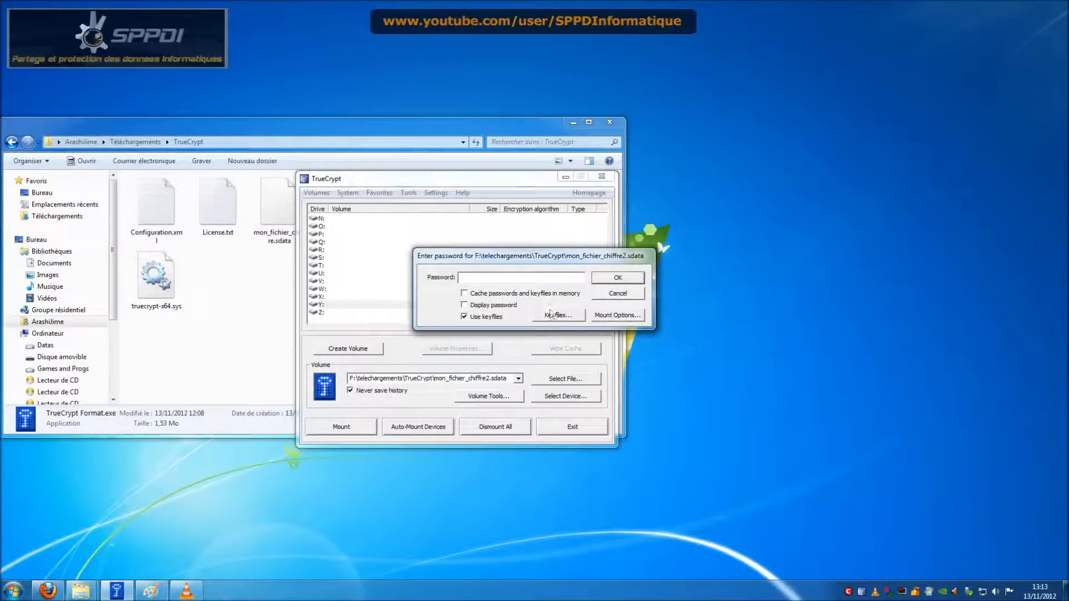
Step: Recheck the keyfile list and mount the container on Y: with password and keyfile
left_click(555, 316)
left_click(663, 217)
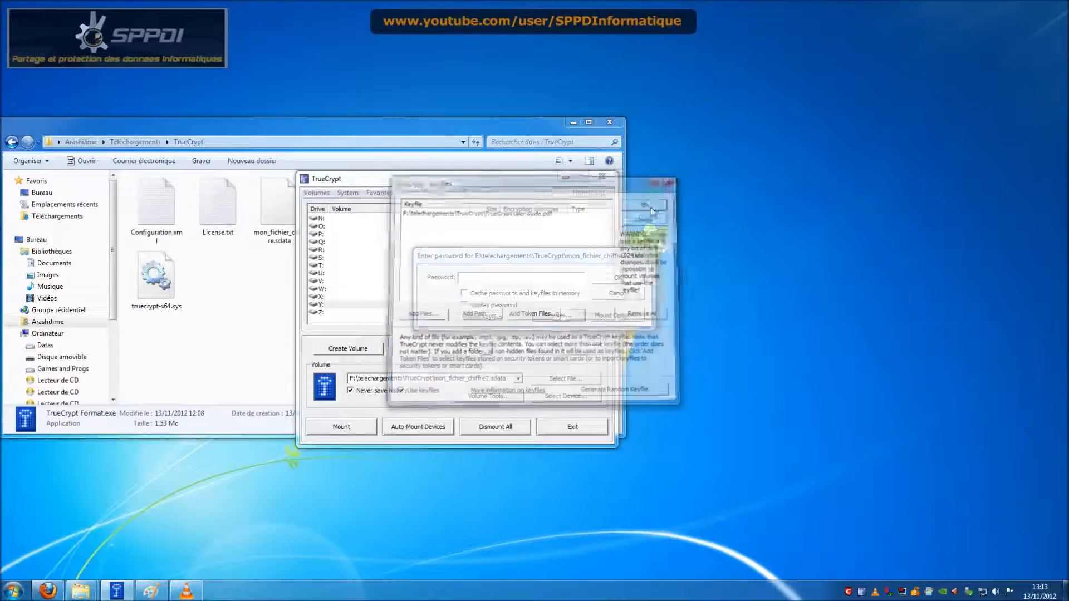
left_click(618, 277)
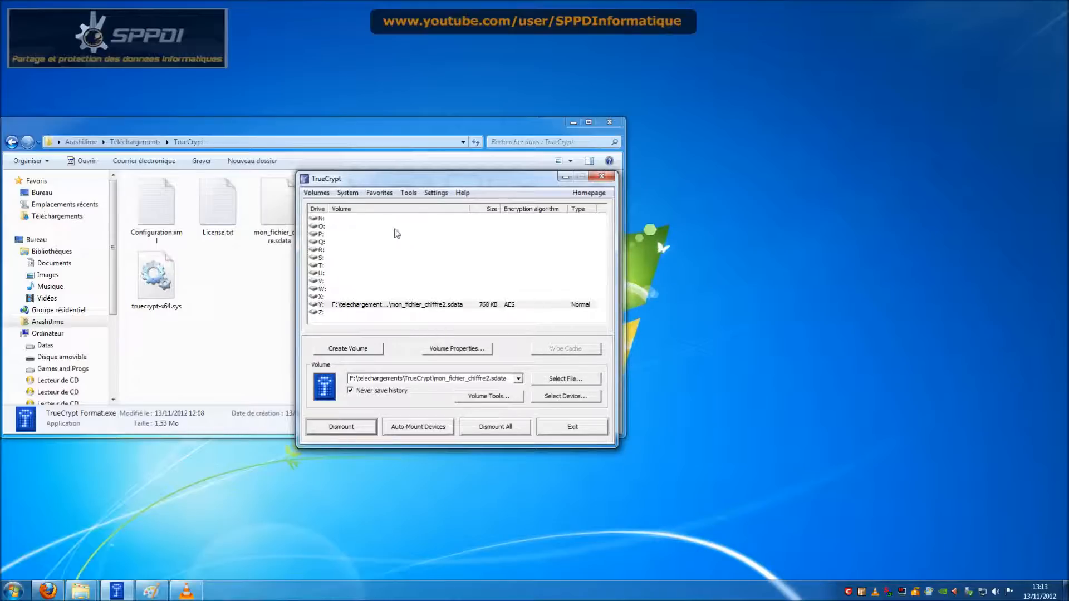
Step: Widen the Volume column in the TrueCrypt drive list
left_click_drag(471, 209, 510, 208)
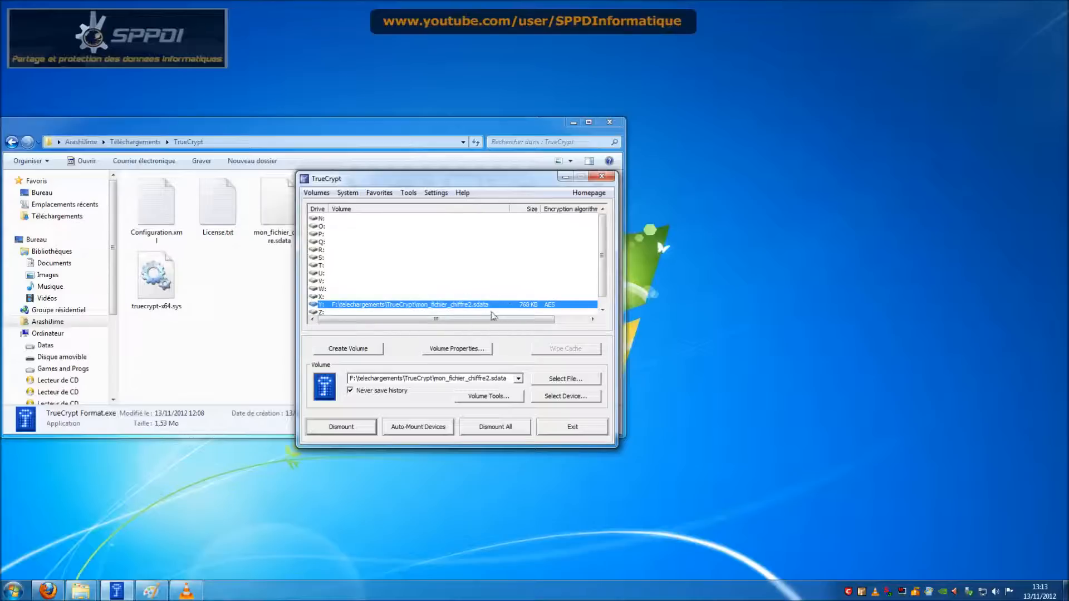
mouse_move(602, 282)
left_mouse_down()
mouse_move(605, 290)
mouse_move(603, 261)
left_mouse_up()
mouse_move(603, 240)
left_mouse_down()
mouse_move(606, 268)
mouse_move(606, 242)
left_mouse_up()
Step: Browse the TrueCrypt menus, then exit the main window with Y: still mounted
left_click(352, 194)
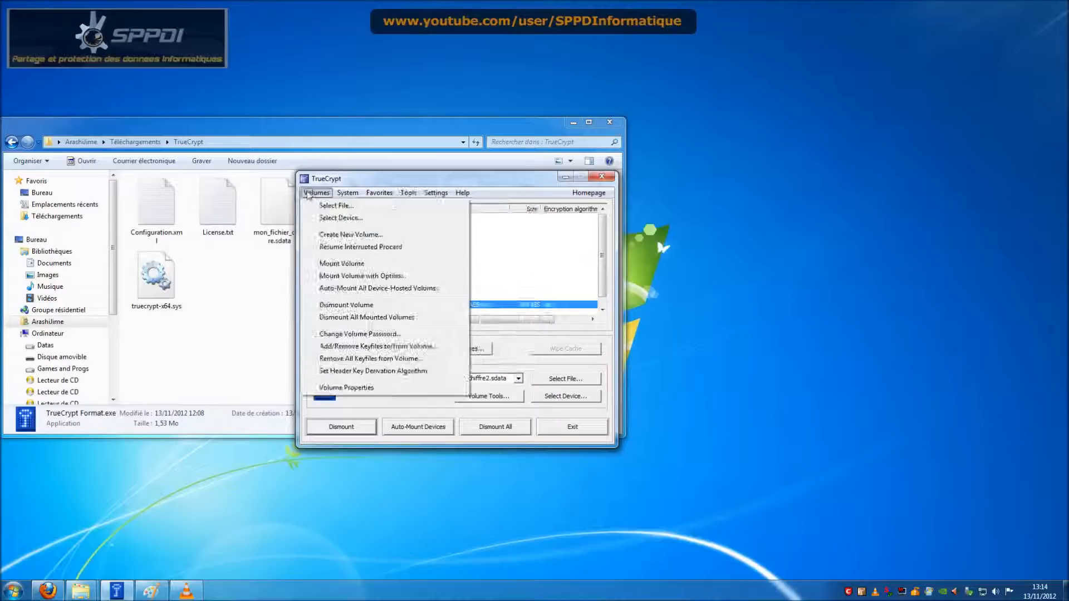
mouse_move(437, 193)
left_click(566, 366)
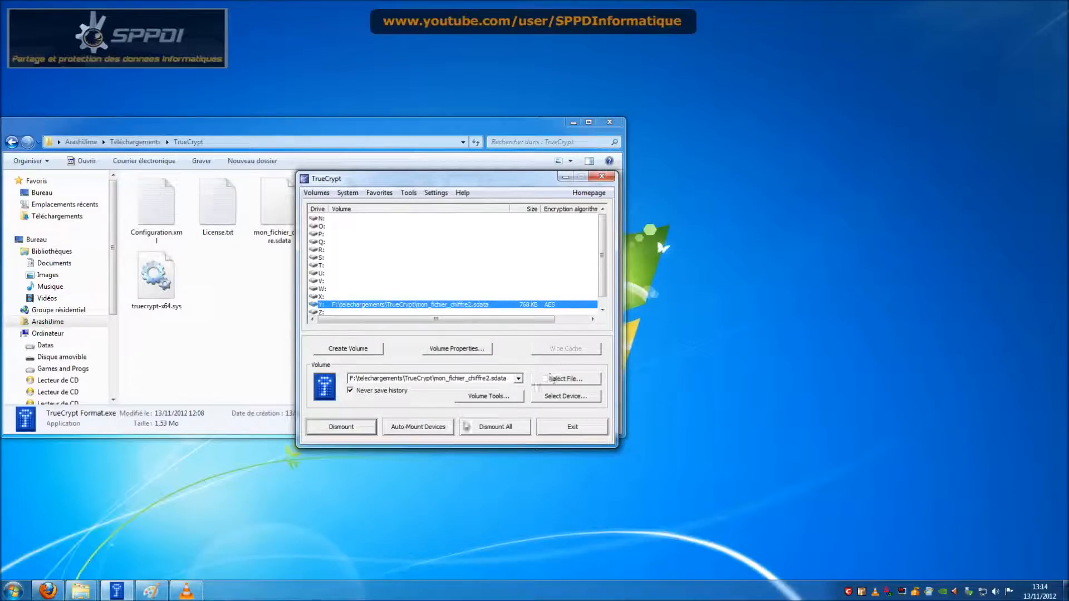
left_click(559, 427)
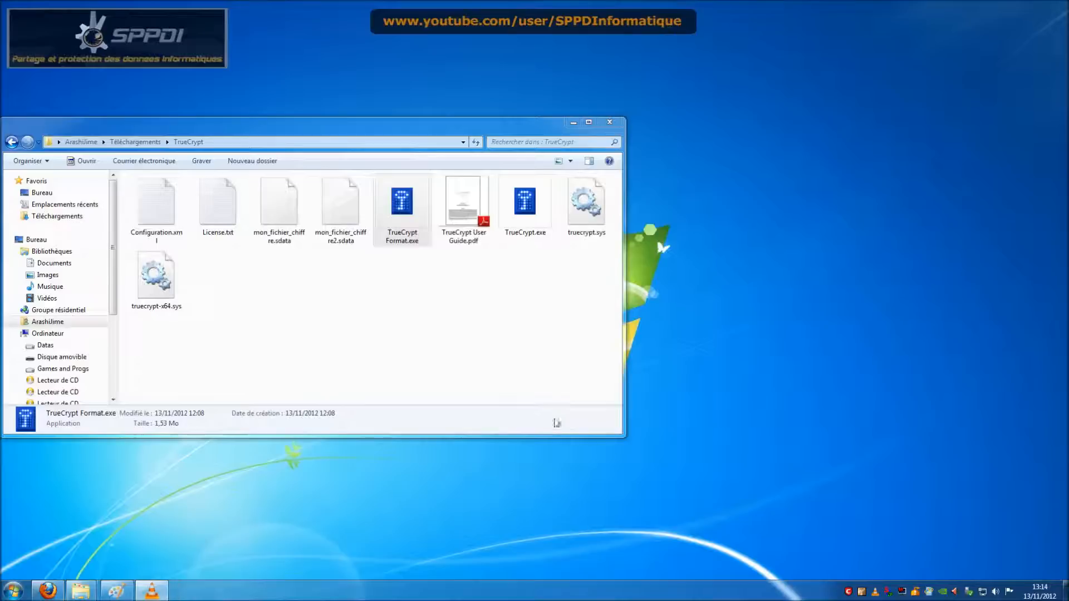
Step: Launch the volume creation wizard from the TrueCrypt folder, move it lower, and close it
left_click(488, 269)
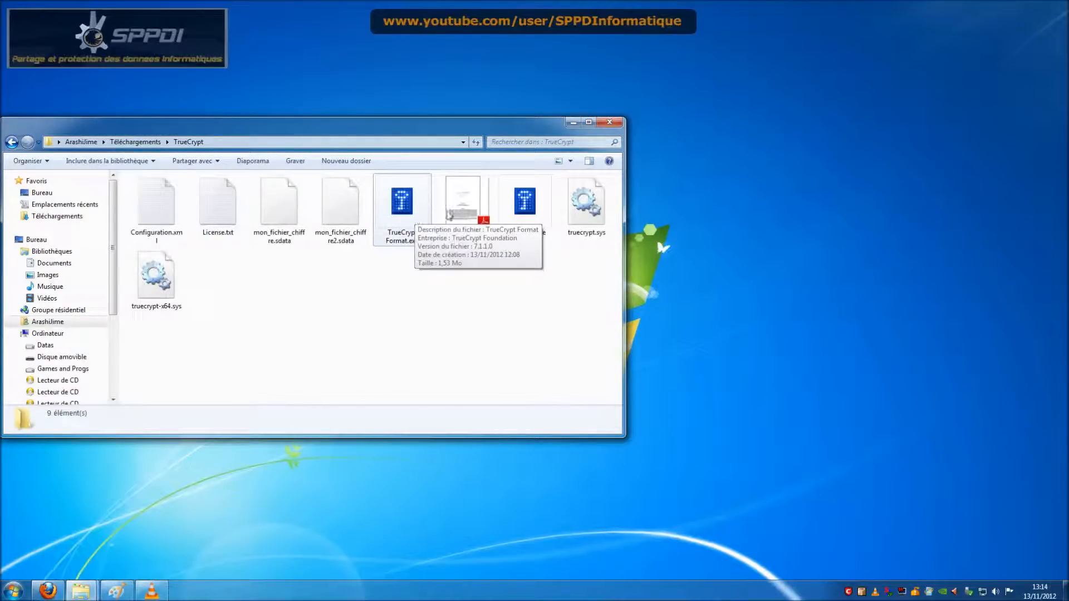
double_click(415, 218)
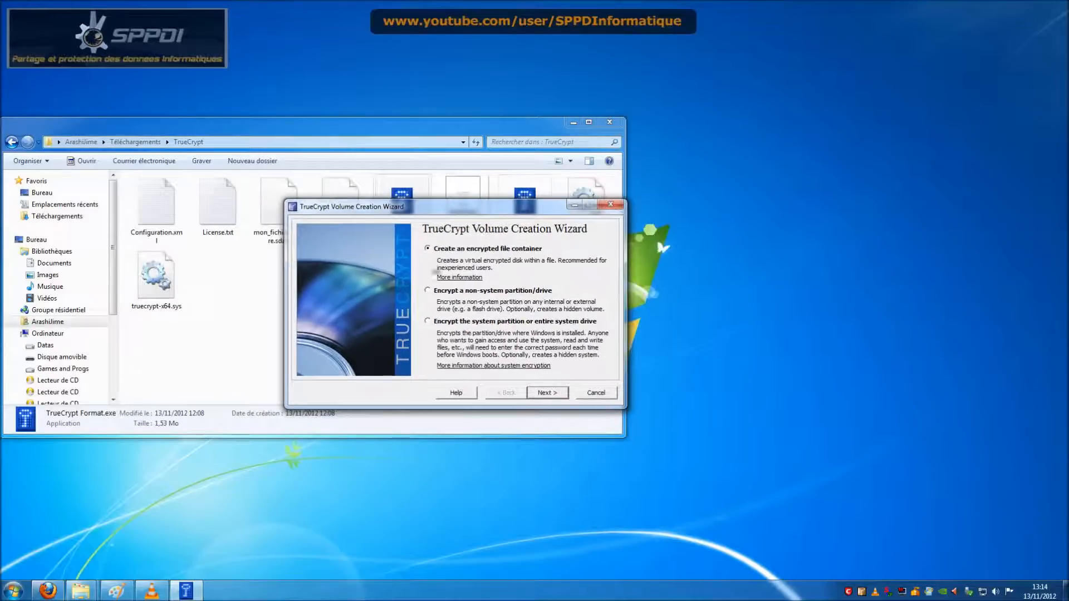
left_click_drag(473, 210, 490, 261)
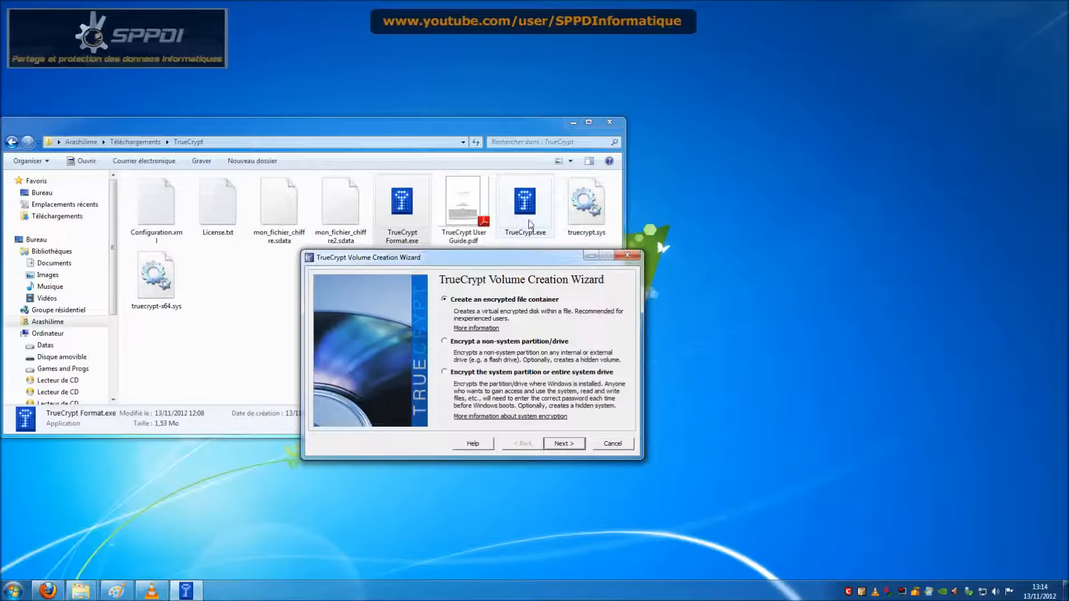
left_click(628, 257)
Step: Reopen TrueCrypt, dismount the Y: volume, and quit the program
double_click(544, 228)
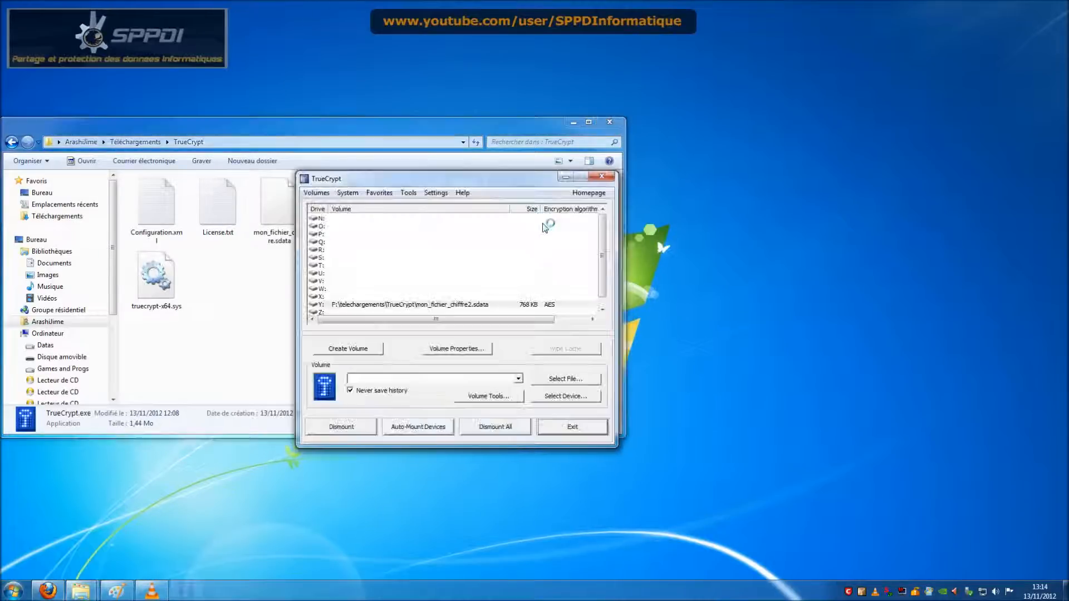
left_click(369, 345)
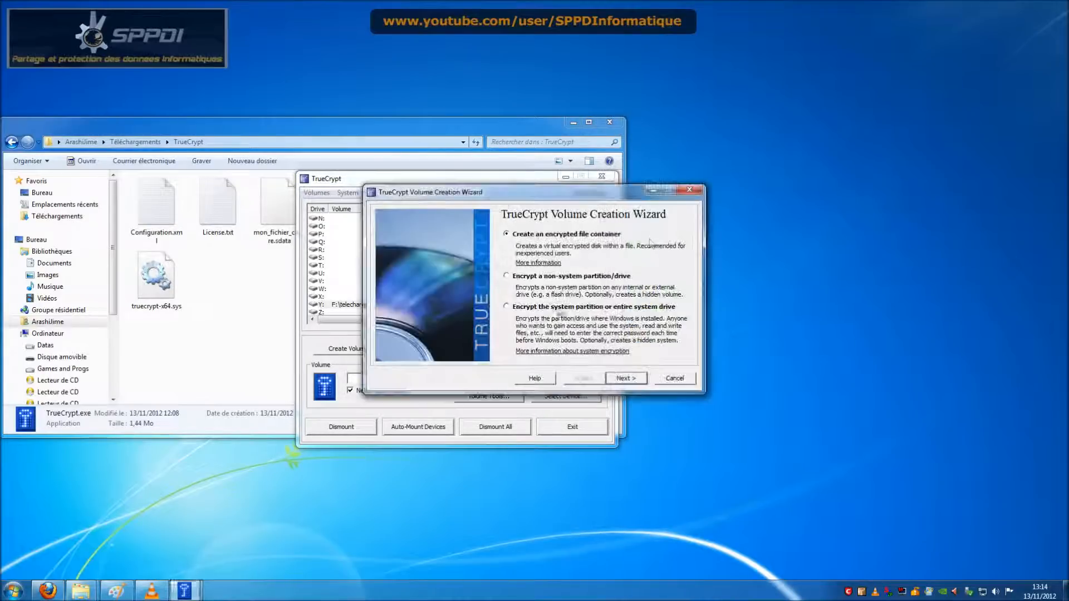
left_click(689, 192)
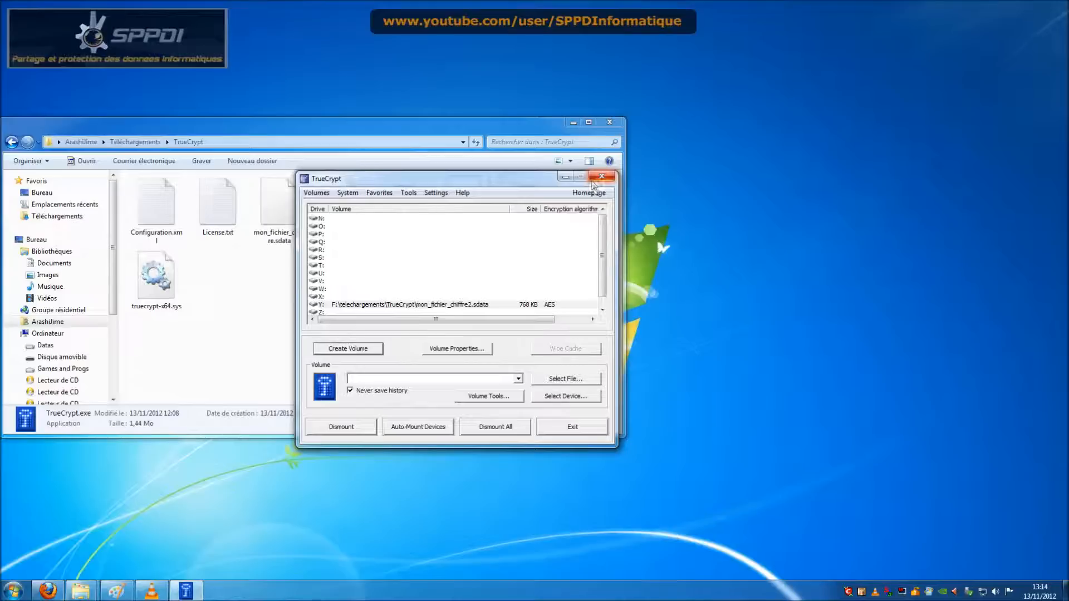
left_click(499, 306)
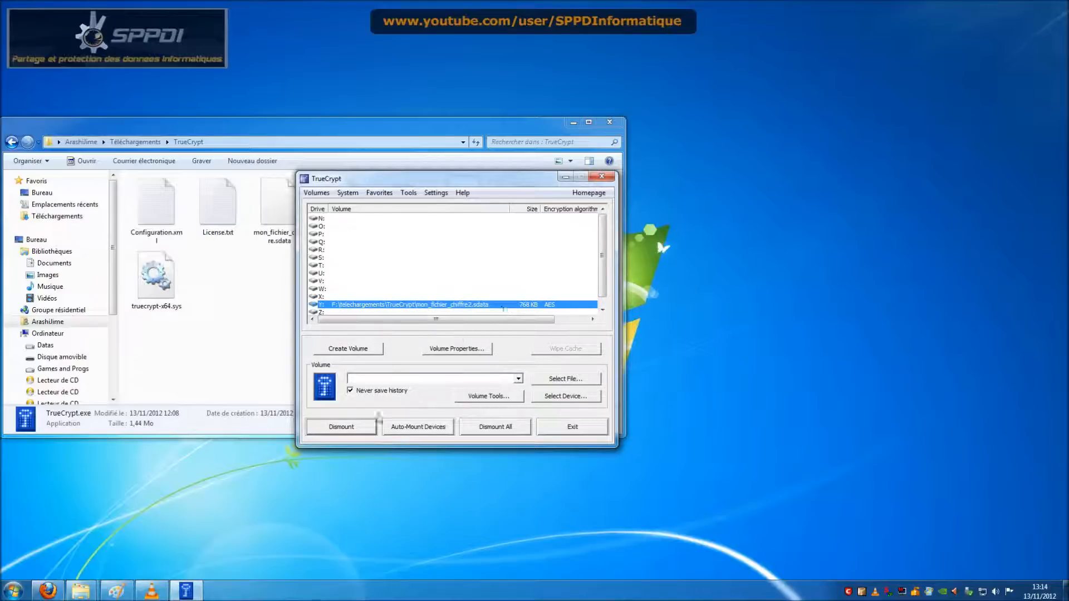
left_click(341, 426)
left_click(572, 426)
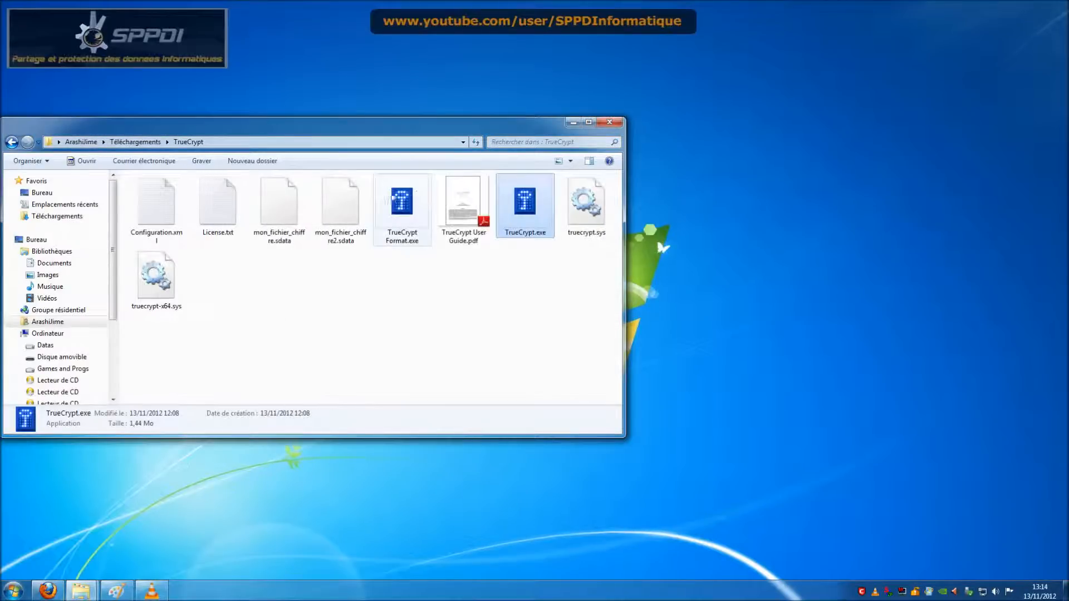